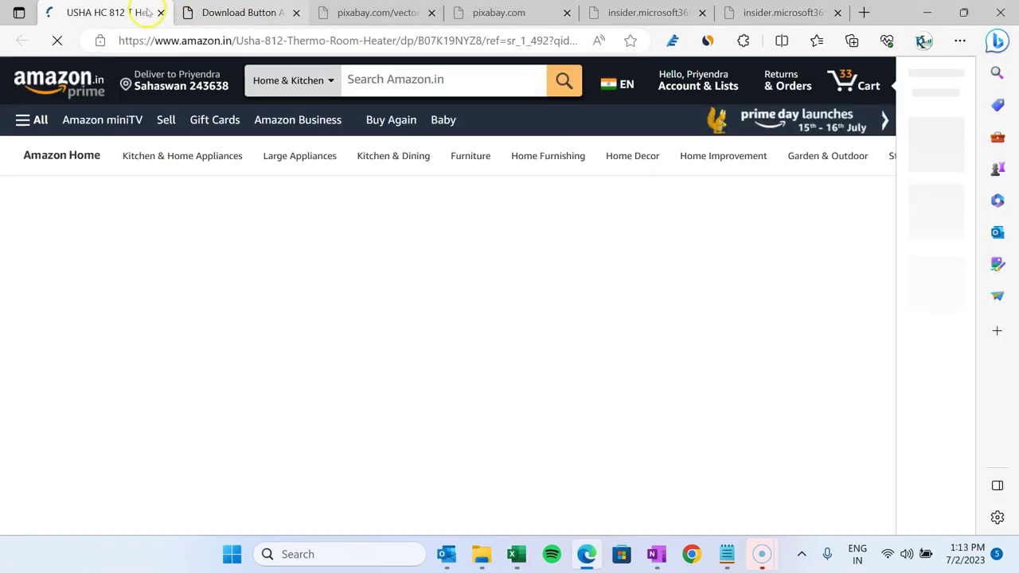
# Step: Look over the room heater product page, then switch to Excel and open the Picture in Cell sheet
pyautogui.scroll(-1, 543, 292)
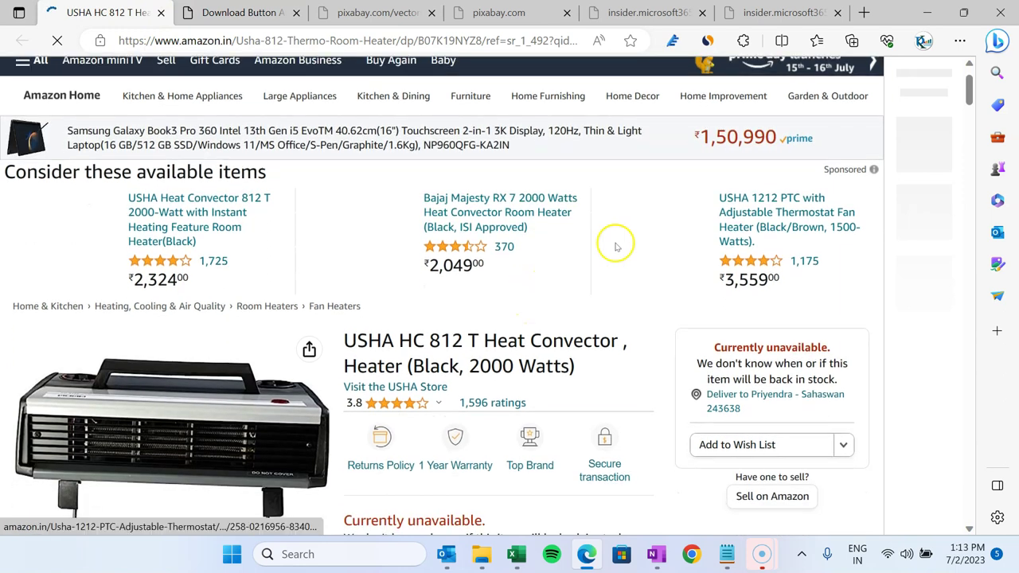
pyautogui.scroll(-3, 478, 350)
pyautogui.hotkey('alt', 'Tab')
pyautogui.click(328, 241)
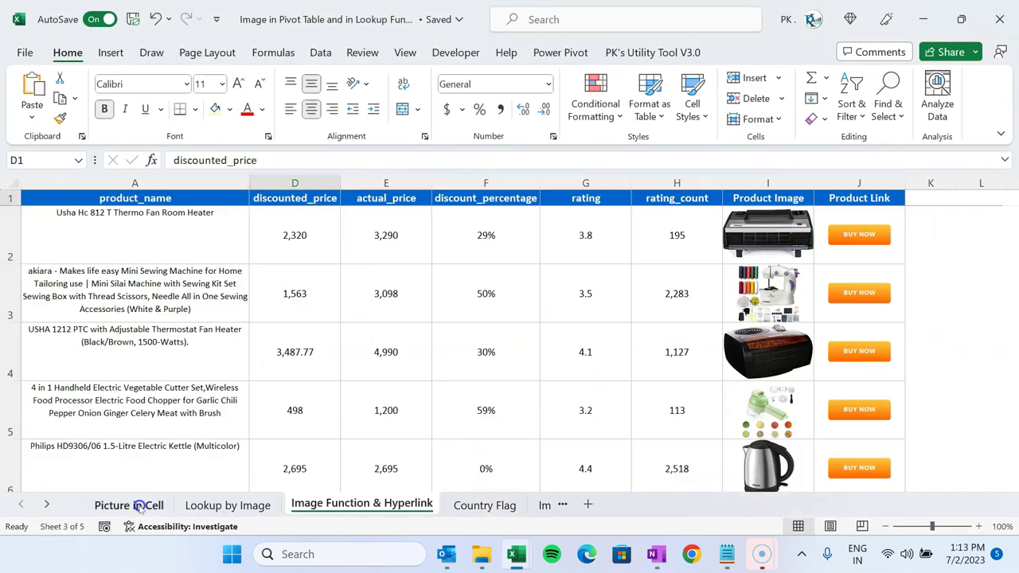
pyautogui.click(131, 505)
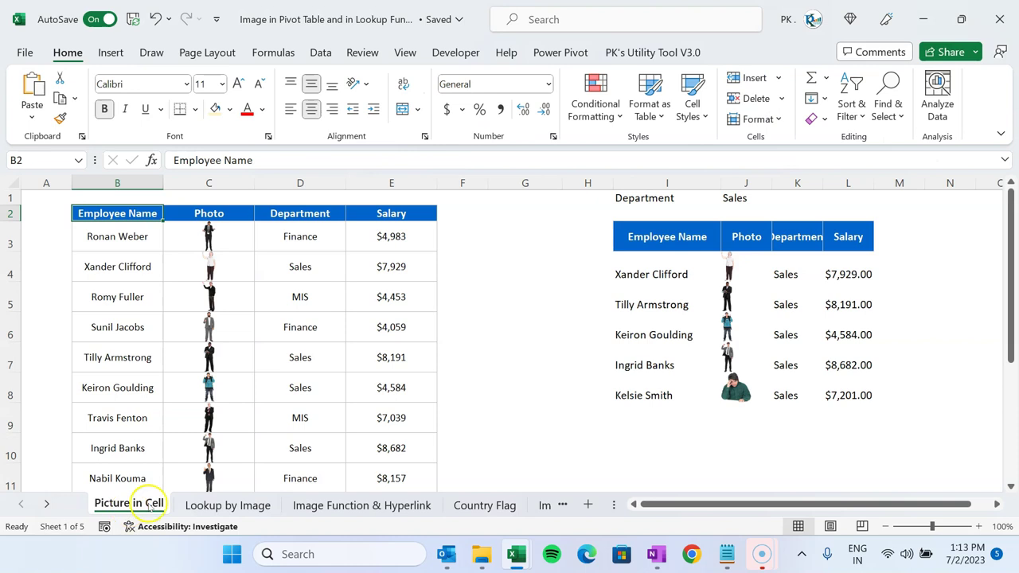
# Step: Examine how the employee photos in C3:C5 are stored inside their cells
pyautogui.click(494, 384)
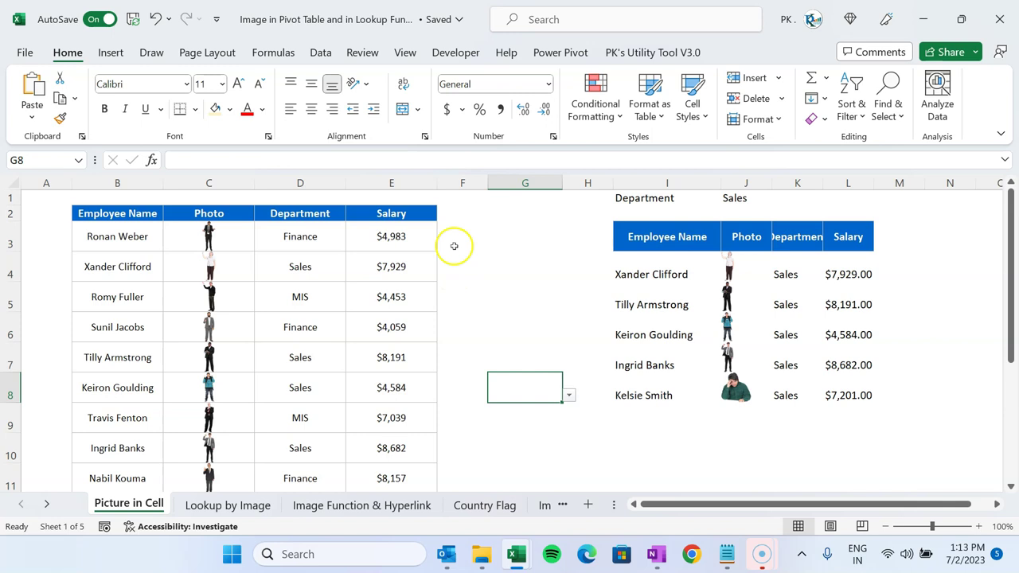
pyautogui.click(480, 234)
pyautogui.click(235, 240)
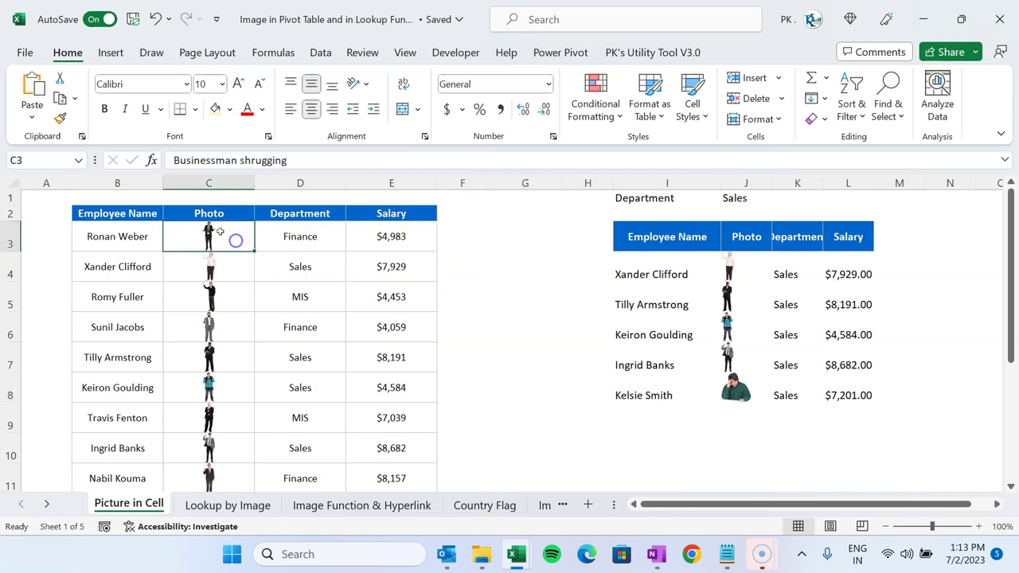
pyautogui.click(225, 263)
pyautogui.click(210, 231)
pyautogui.click(222, 273)
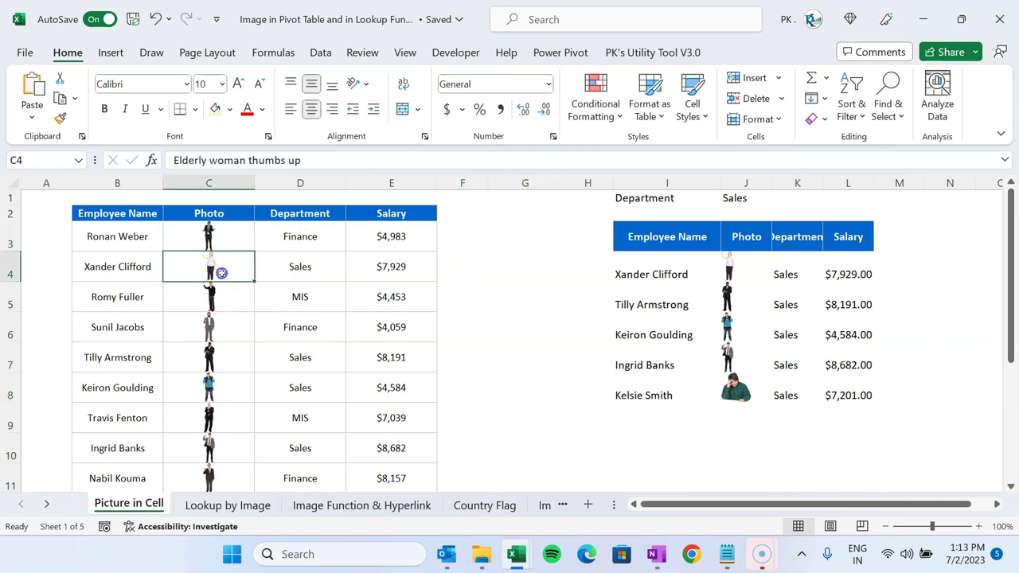
pyautogui.click(222, 307)
# Step: Examine the picture sources offered for placing a picture in cell G4
pyautogui.click(523, 264)
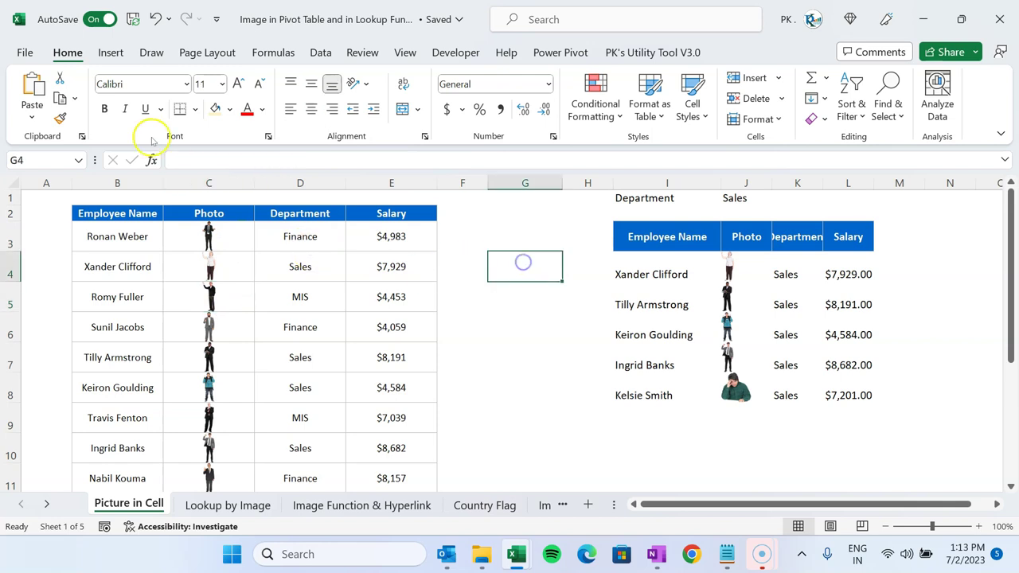
pyautogui.click(111, 53)
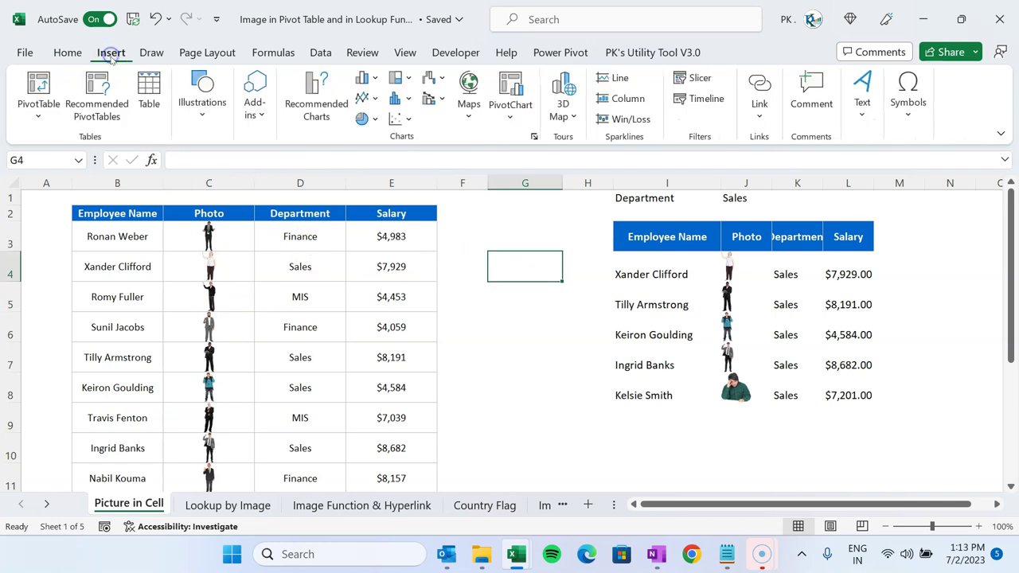
pyautogui.click(201, 114)
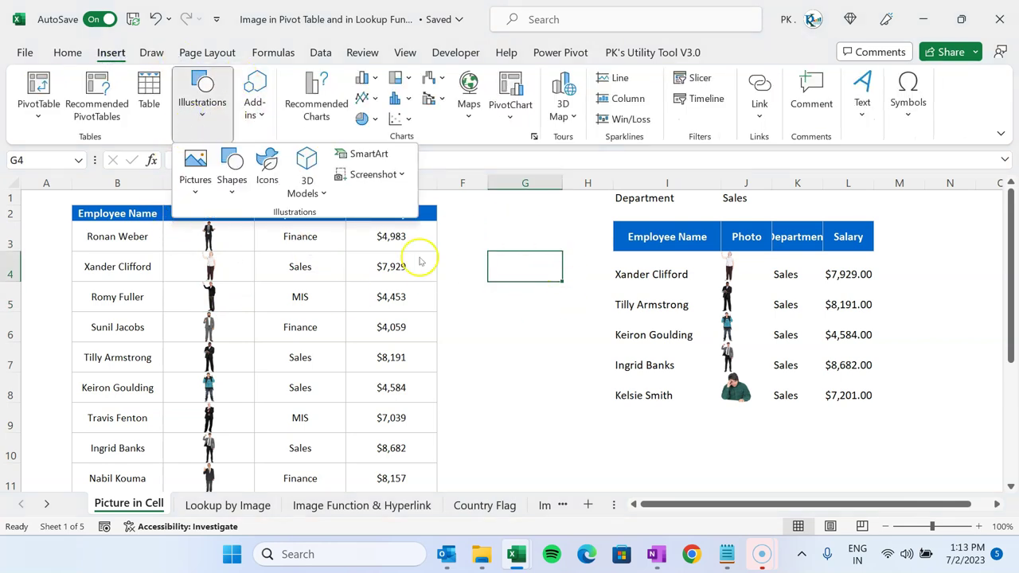
pyautogui.click(195, 190)
pyautogui.moveTo(217, 225)
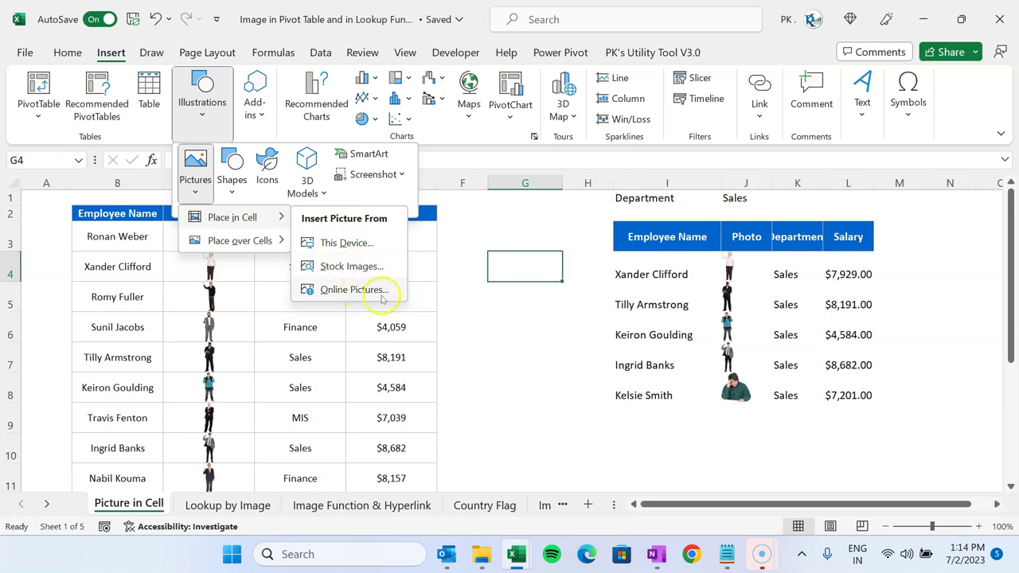
pyautogui.click(515, 224)
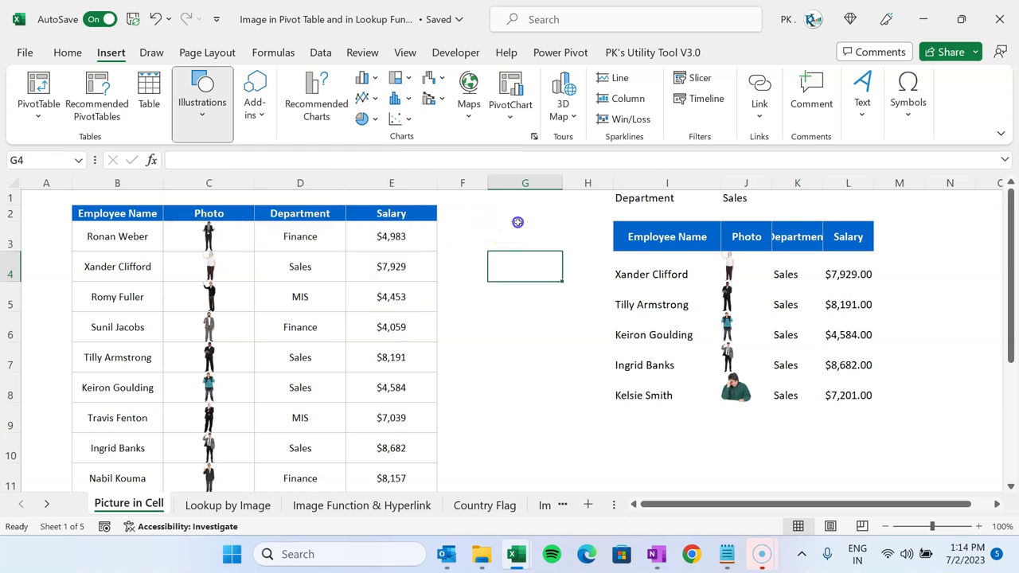
# Step: Copy the employee table with its headers, from Employee Name in B2 through the last Salary row
pyautogui.click(121, 213)
pyautogui.hotkey('shift', 'Right')
pyautogui.hotkey('shift', 'Right')
pyautogui.hotkey('shift', 'Right')
pyautogui.hotkey('ctrl', 'shift', 'Down')
pyautogui.hotkey('ctrl', 'c')
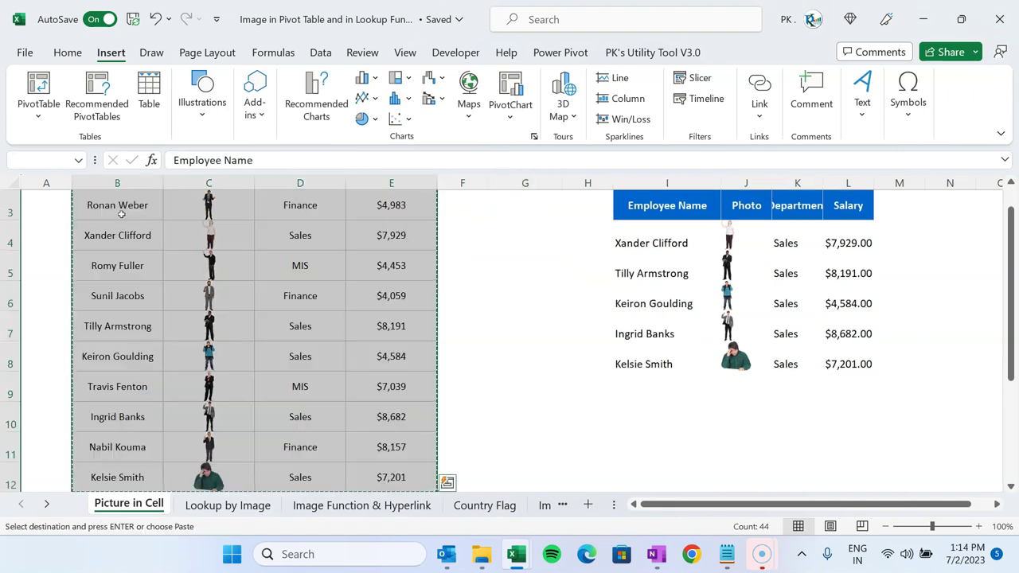
# Step: Create a new blank workbook and paste the copied table as values starting at cell B2
pyautogui.hotkey('ctrl', 'n')
pyautogui.press('Down')
pyautogui.press('Right')
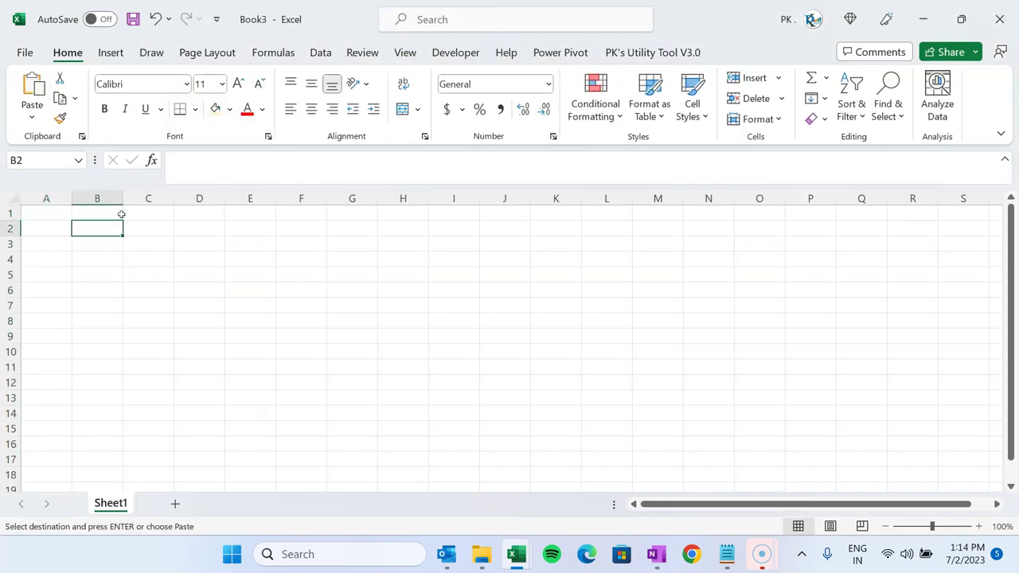
pyautogui.hotkey('alt', 'e')
pyautogui.press('s')
pyautogui.press('v')
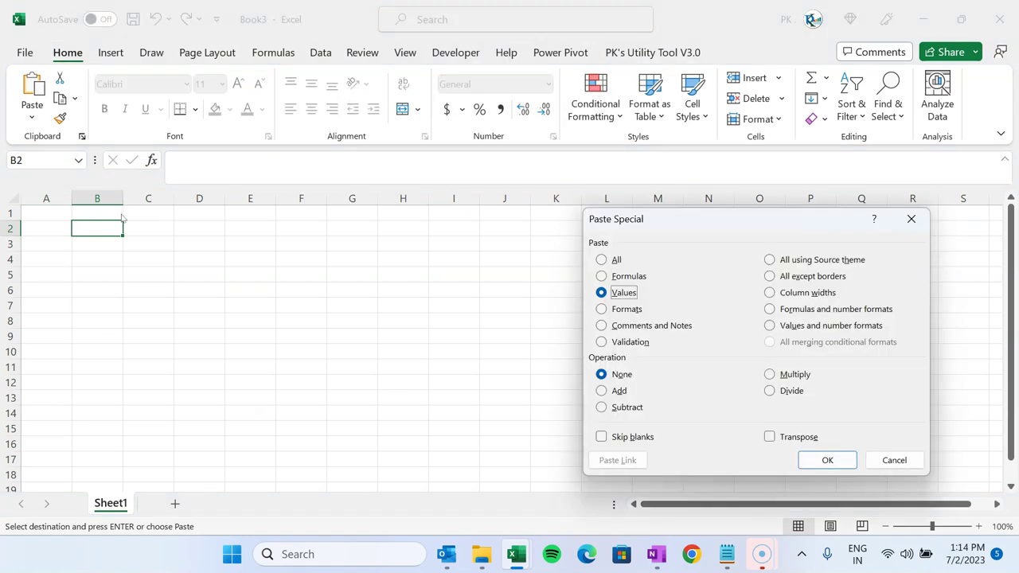
pyautogui.press('Return')
# Step: Clear the pasted contents of the Photo column in C3:C12, keeping its header
pyautogui.press('Right')
pyautogui.press('Down')
pyautogui.press('Down')
pyautogui.press('Down')
pyautogui.press('Down')
pyautogui.press('Down')
pyautogui.hotkey('ctrl', 'Up')
pyautogui.press('Down')
pyautogui.hotkey('ctrl', 'shift', 'Down')
pyautogui.press('Escape')
pyautogui.press('Delete')
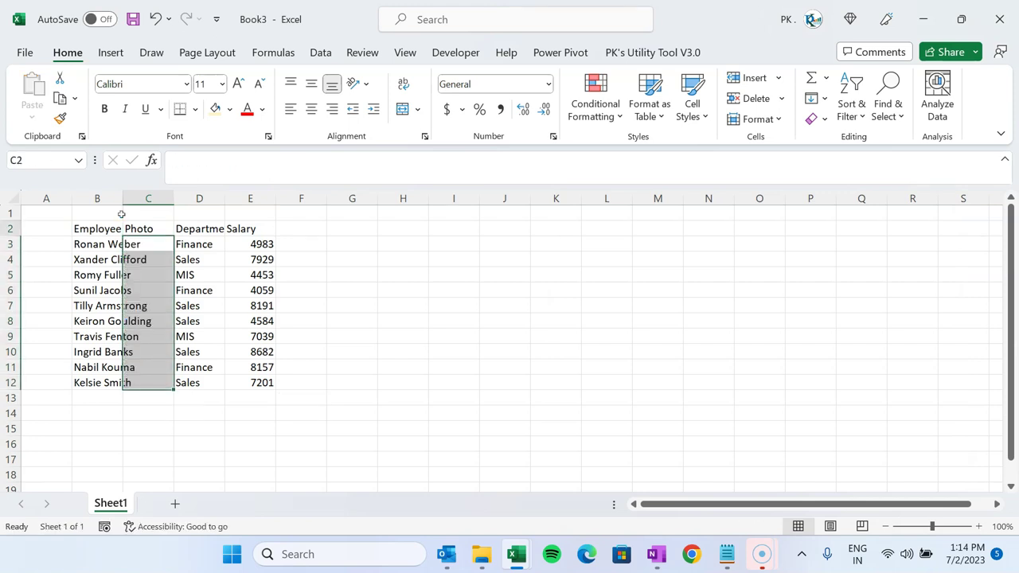
# Step: Widen columns B to E so the headers fit, and make the Photo column wider still
pyautogui.press('Up')
pyautogui.press('Left')
pyautogui.hotkey('ctrl', 'a')
pyautogui.hotkey('ctrl', 'space')
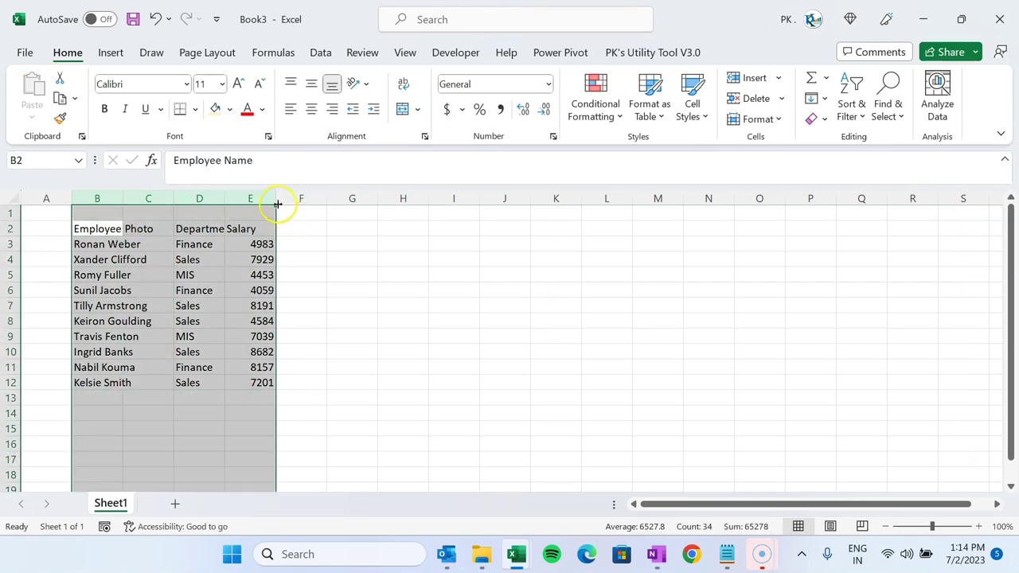
pyautogui.moveTo(276, 199); pyautogui.dragTo(305, 198)
pyautogui.click(164, 243)
pyautogui.moveTo(152, 198); pyautogui.dragTo(156, 198)
pyautogui.moveTo(184, 243); pyautogui.dragTo(218, 273)
pyautogui.hotkey('ctrl', 'shift', 'Down')
pyautogui.moveTo(236, 198); pyautogui.dragTo(253, 199)
# Step: Place three pictures from the device's Screenshots folder inside the Photo cells, starting at C3
pyautogui.moveTo(205, 245); pyautogui.dragTo(205, 382)
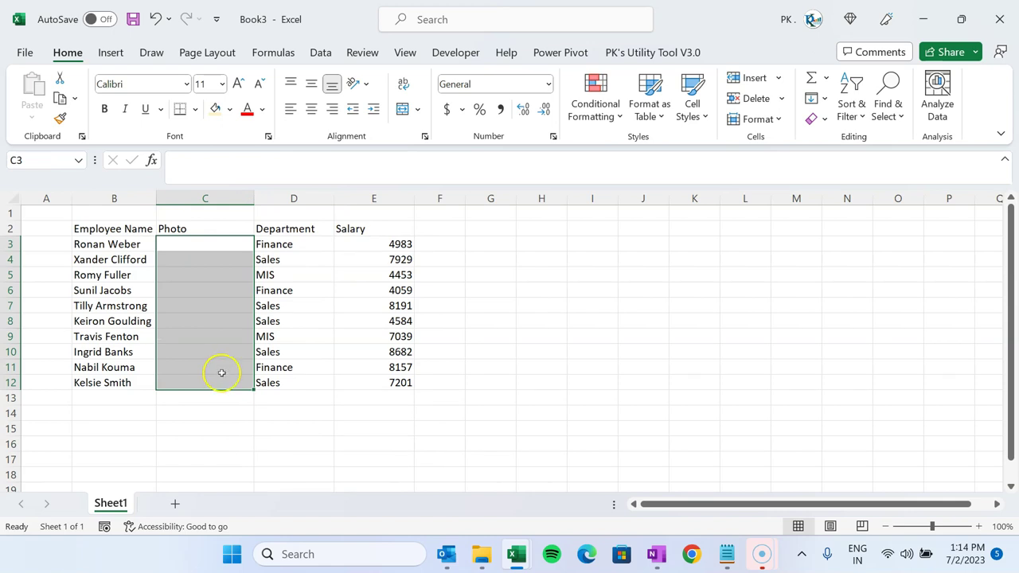
pyautogui.click(199, 244)
pyautogui.moveTo(199, 244); pyautogui.dragTo(199, 297)
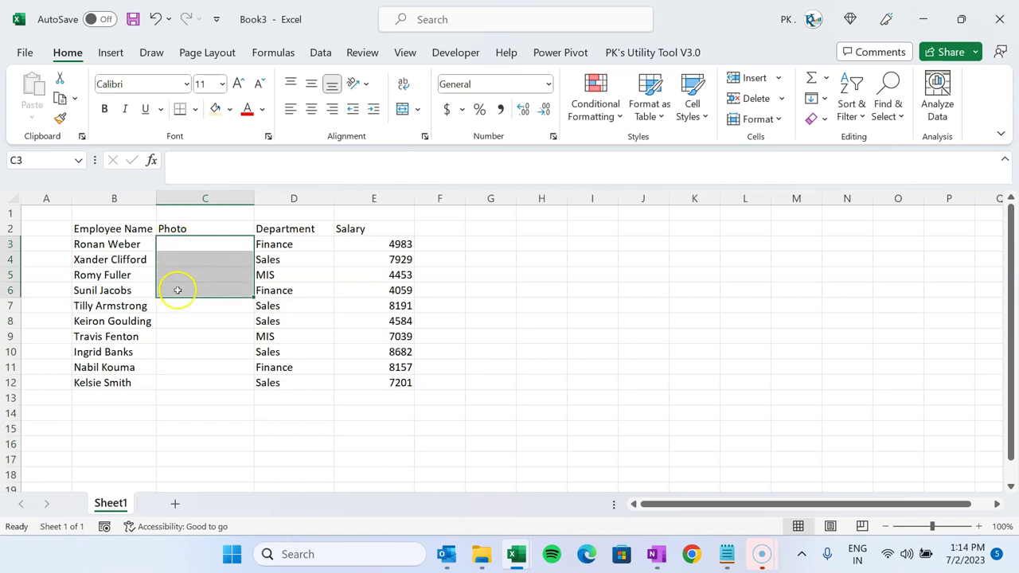
pyautogui.click(111, 54)
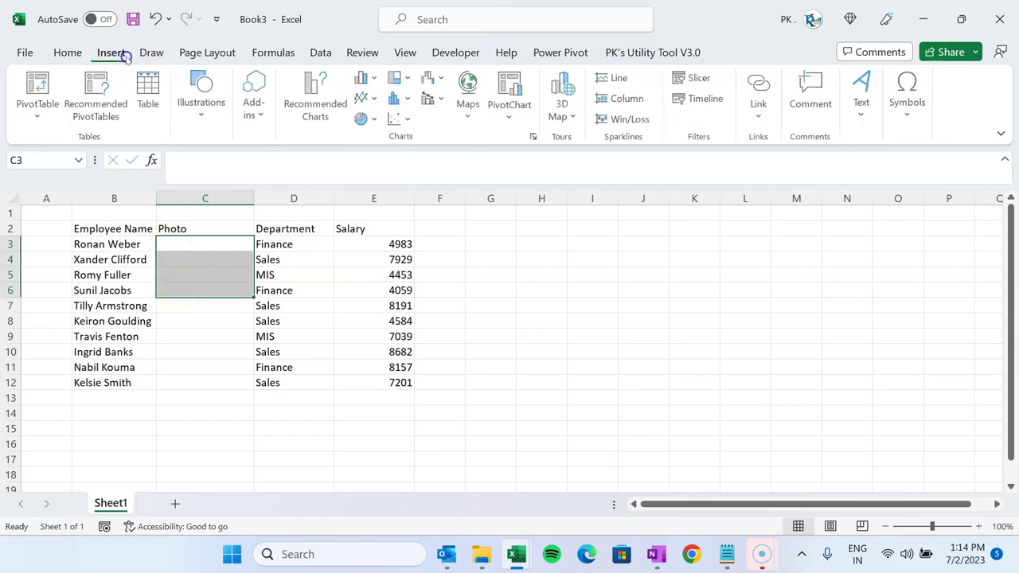
pyautogui.click(205, 115)
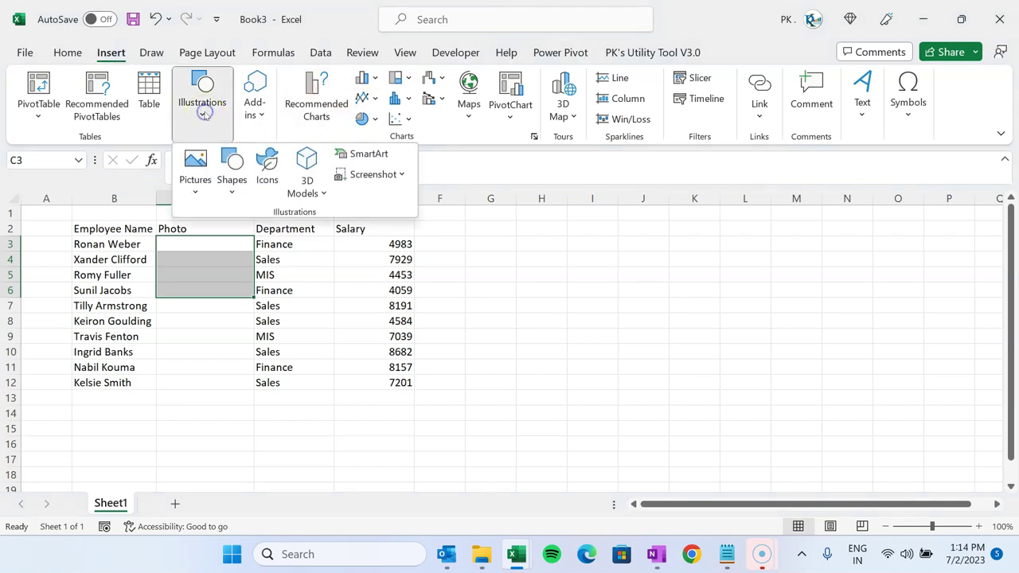
pyautogui.click(195, 189)
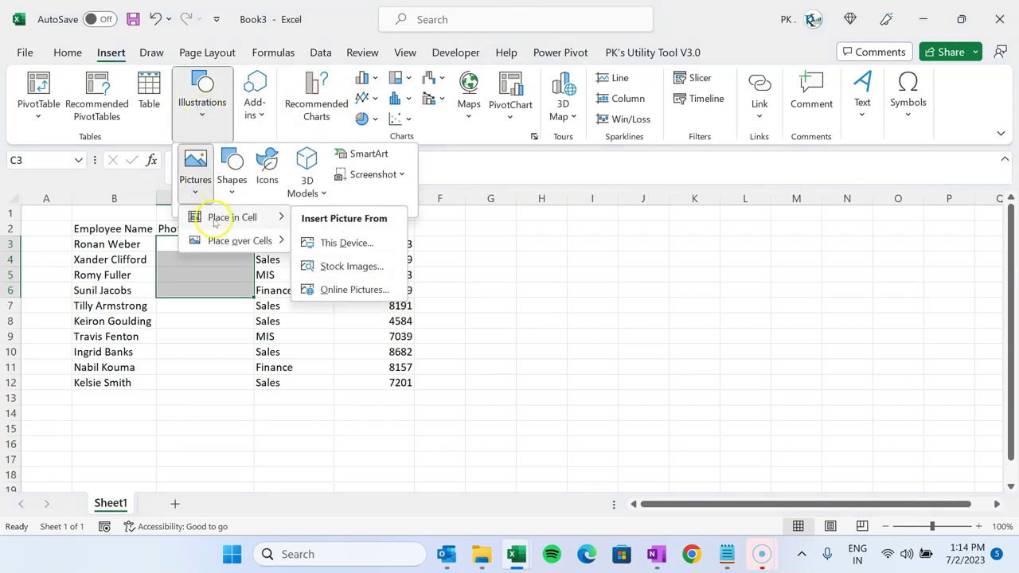
pyautogui.click(351, 248)
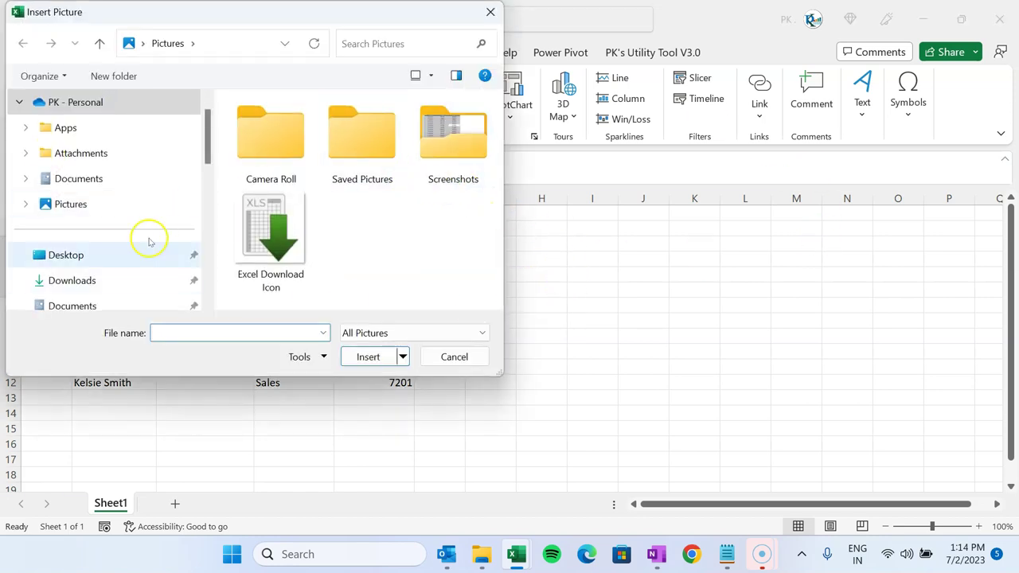
pyautogui.doubleClick(453, 144)
pyautogui.click(456, 157)
pyautogui.keyDown('ctrl'); pyautogui.click(275, 266); pyautogui.keyUp('ctrl')
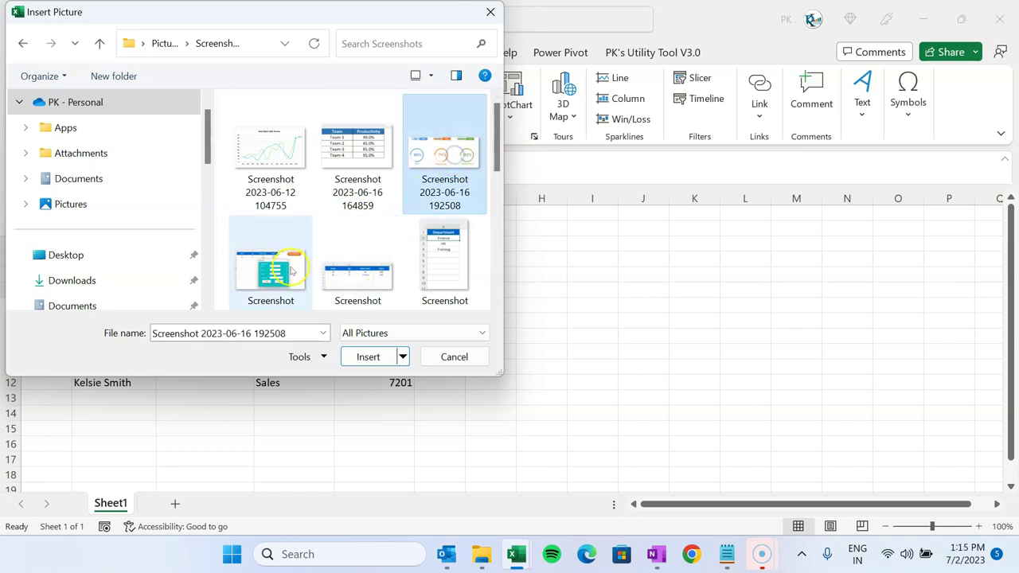
pyautogui.keyDown('ctrl'); pyautogui.click(279, 145); pyautogui.keyUp('ctrl')
pyautogui.click(369, 356)
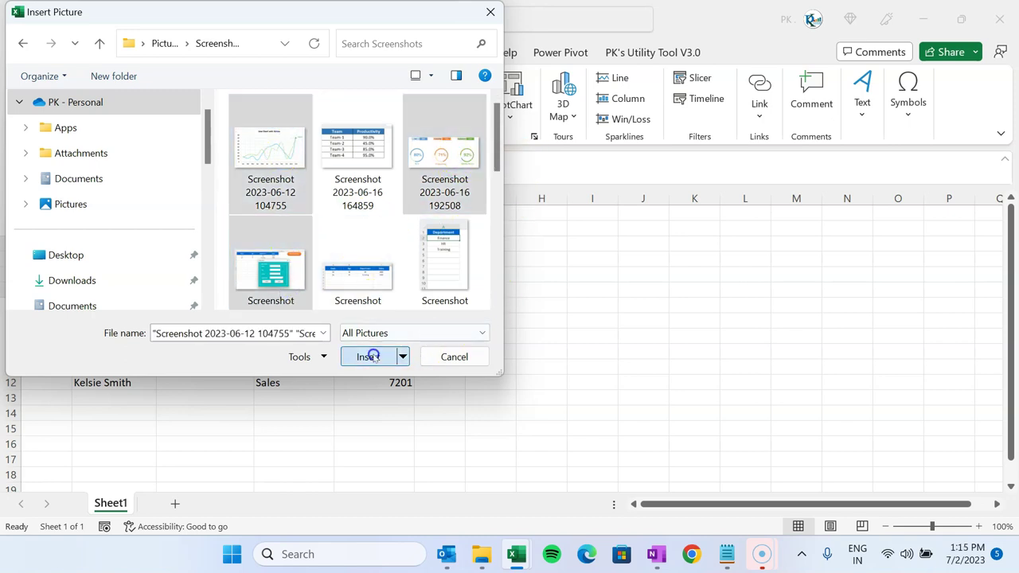
# Step: Increase the height of rows 3 to 5 to enlarge the in-cell pictures, and check each one
pyautogui.click(190, 254)
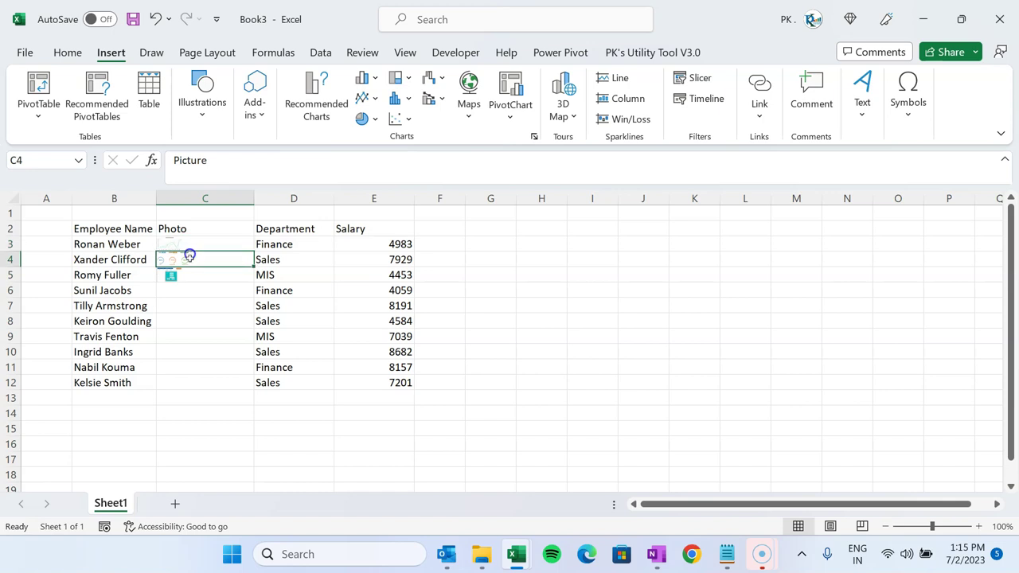
pyautogui.moveTo(190, 245); pyautogui.dragTo(191, 278)
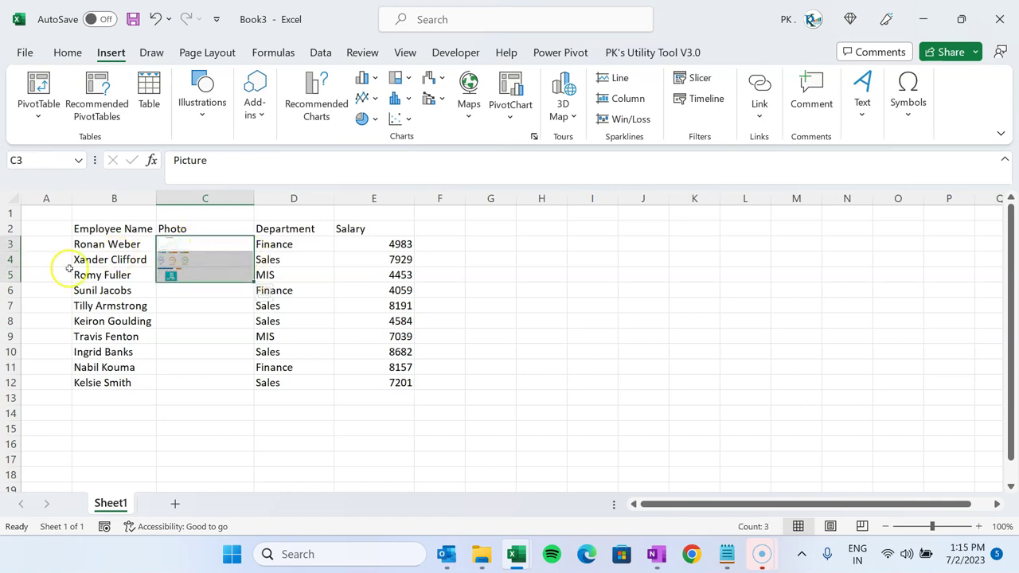
pyautogui.moveTo(10, 244); pyautogui.dragTo(16, 300)
pyautogui.click(216, 250)
pyautogui.click(216, 275)
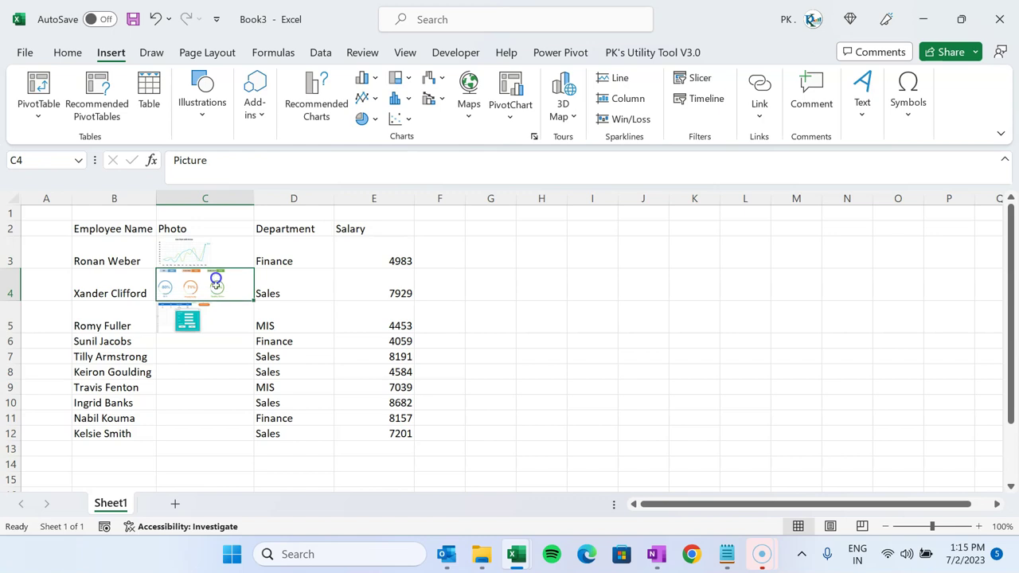
pyautogui.click(209, 318)
# Step: Widen the Photo column further and delete the three screenshot pictures from C3:C5
pyautogui.moveTo(254, 200); pyautogui.dragTo(281, 202)
pyautogui.moveTo(228, 246); pyautogui.dragTo(230, 313)
pyautogui.press('Delete')
# Step: Open the Cutout People stock images for in-cell placement in the Photo cells C3:C12
pyautogui.moveTo(211, 235); pyautogui.dragTo(208, 429)
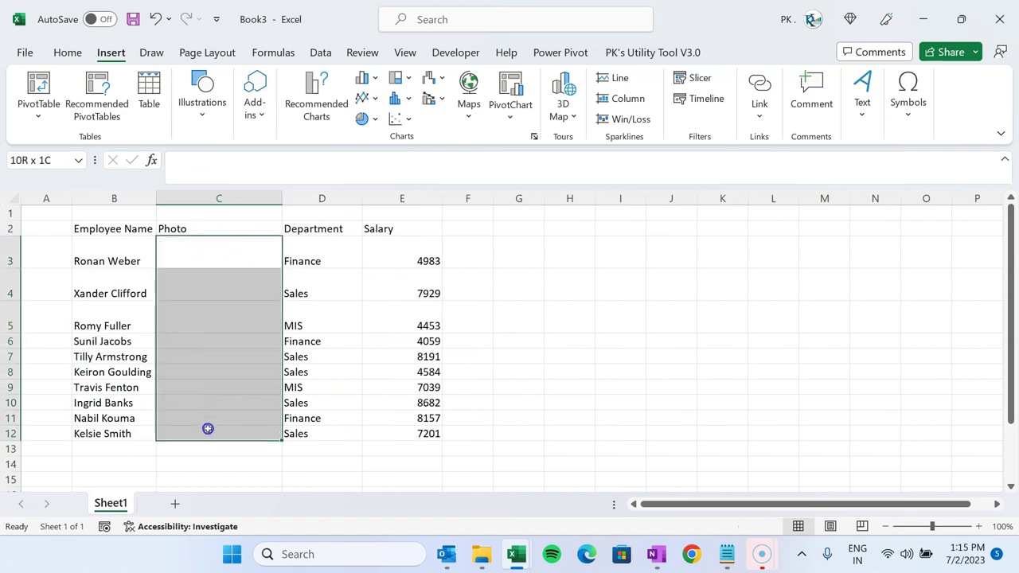
pyautogui.click(205, 105)
pyautogui.click(199, 189)
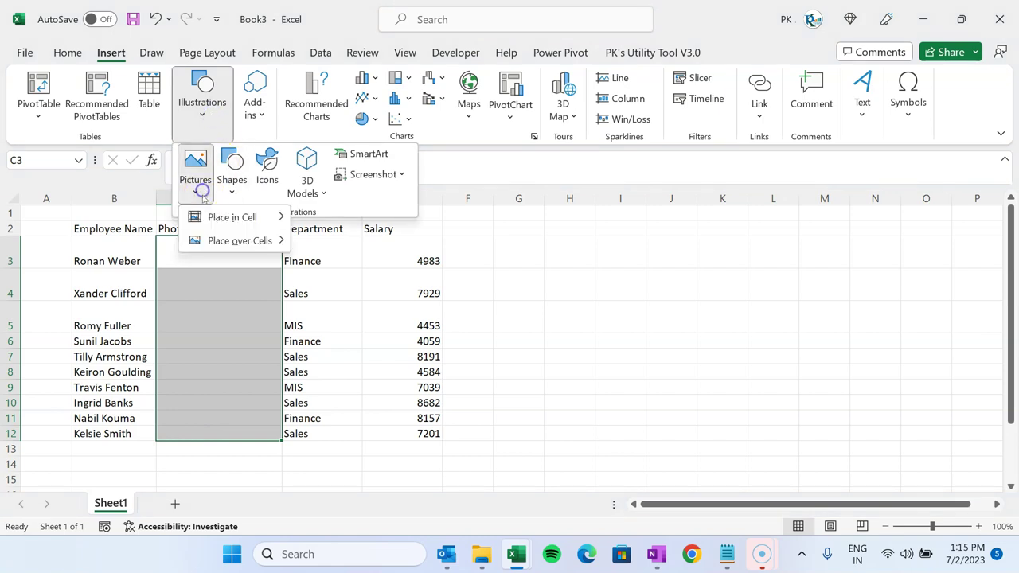
pyautogui.moveTo(239, 217)
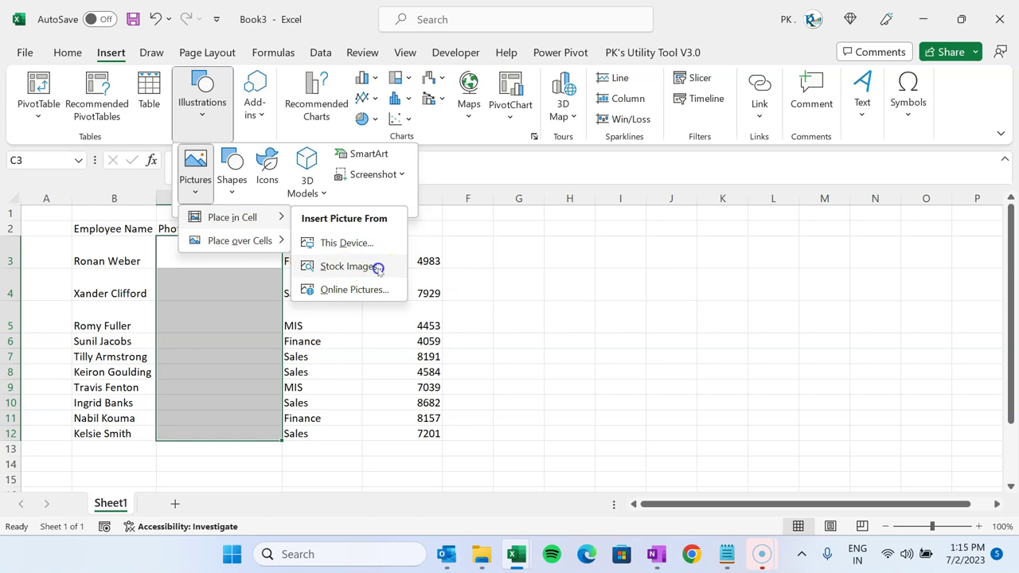
pyautogui.click(377, 266)
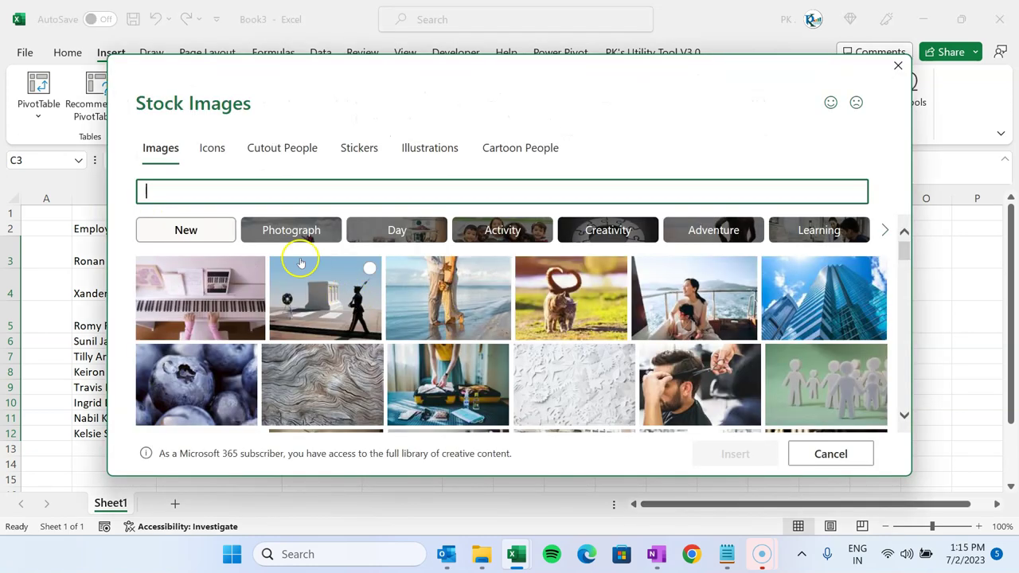
pyautogui.click(270, 156)
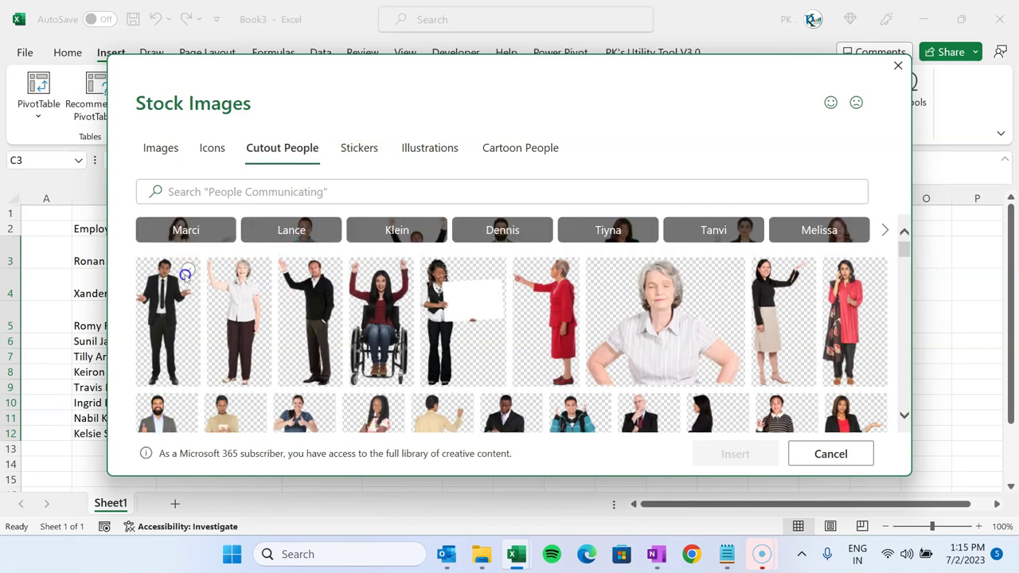
# Step: Select ten cutout people, beginning with the shrugging businessman, and insert them into the Photo cells
pyautogui.click(188, 269)
pyautogui.click(248, 277)
pyautogui.click(326, 272)
pyautogui.click(566, 270)
pyautogui.click(802, 283)
pyautogui.scroll(-1, 802, 282)
pyautogui.scroll(-3, 295, 309)
pyautogui.click(732, 454)
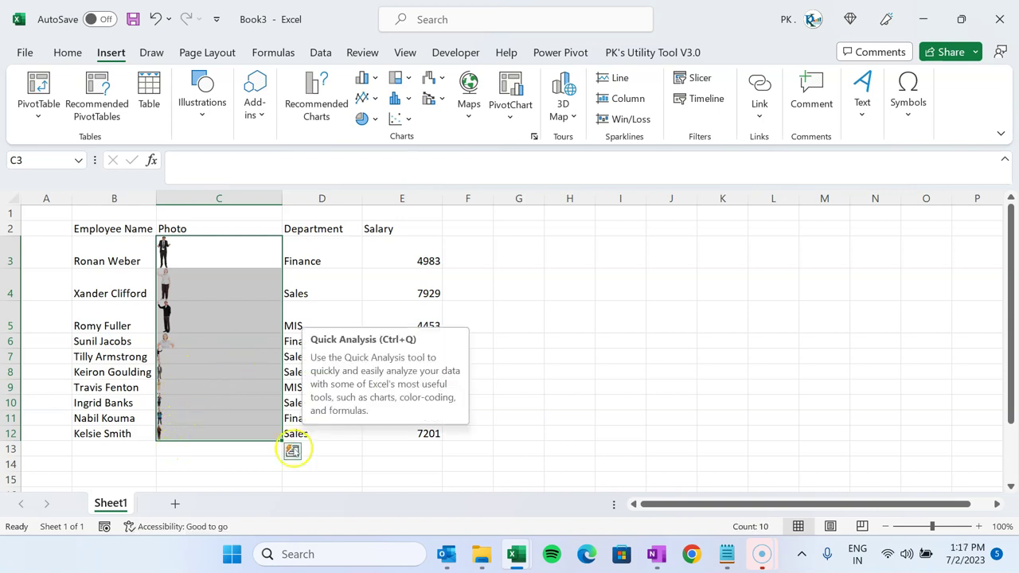
# Step: Set rows 3 to 12 to one uniform, taller height so the photos are larger
pyautogui.moveTo(218, 254); pyautogui.dragTo(222, 425)
pyautogui.hotkey('shift', 'space')
pyautogui.moveTo(10, 441); pyautogui.dragTo(10, 452)
pyautogui.click(239, 230)
# Step: Centre the photos horizontally within cells C3:C12
pyautogui.click(241, 249)
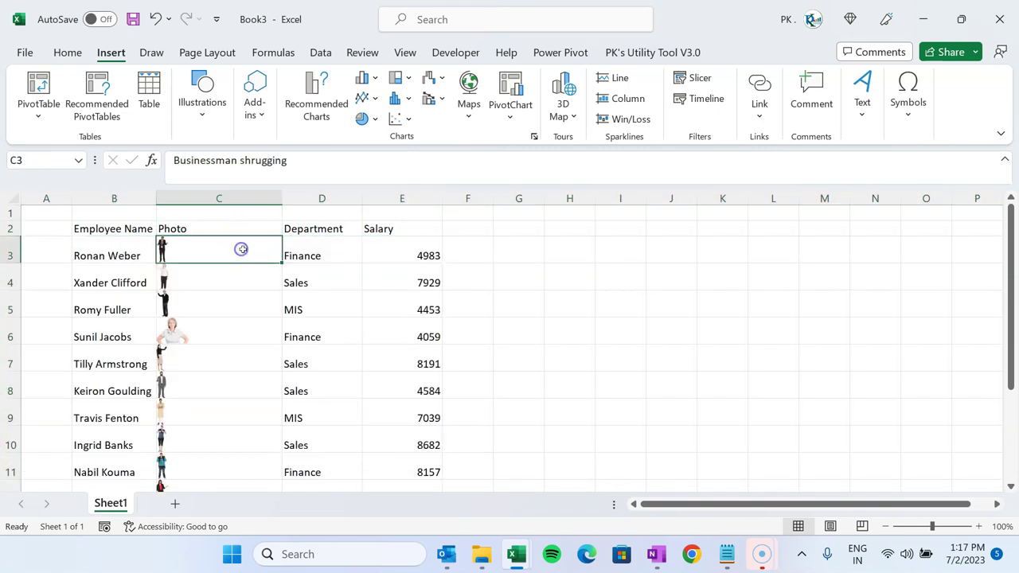
pyautogui.hotkey('ctrl', 'shift', 'Down')
pyautogui.click(68, 52)
pyautogui.click(311, 109)
pyautogui.click(227, 217)
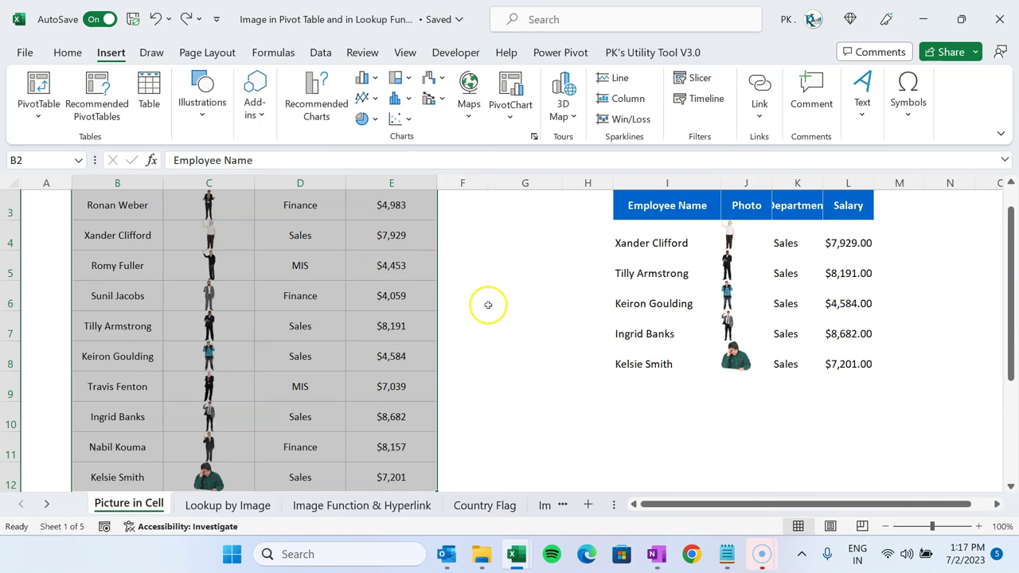
# Step: Look over the employee table in columns B to E, including its Photo, Department and Salary columns
pyautogui.click(525, 274)
pyautogui.scroll(1, 525, 273)
pyautogui.press('Up')
pyautogui.press('Up')
pyautogui.press('Up')
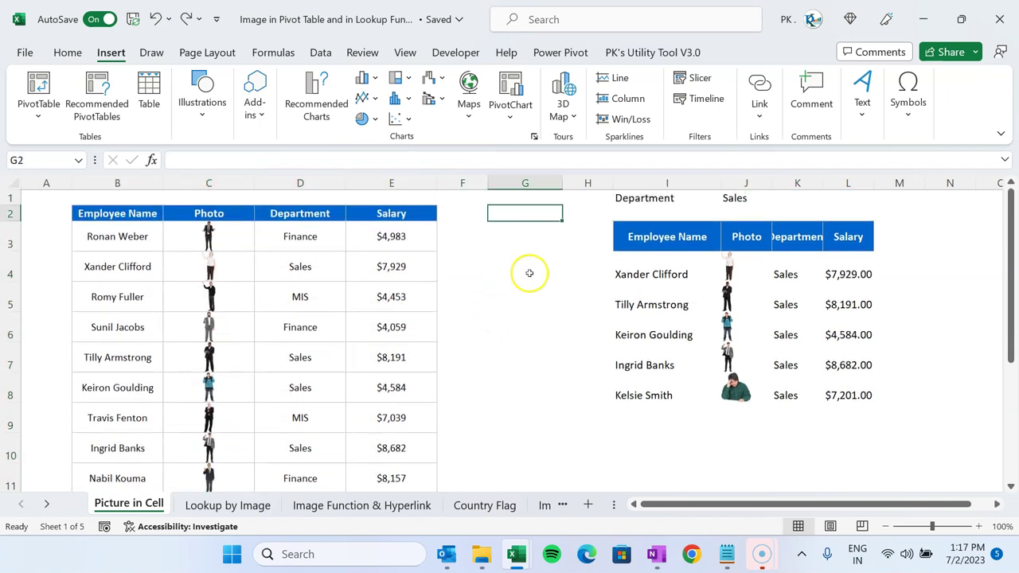
pyautogui.press('Left')
pyautogui.press('Left')
pyautogui.press('Left')
pyautogui.press('Left')
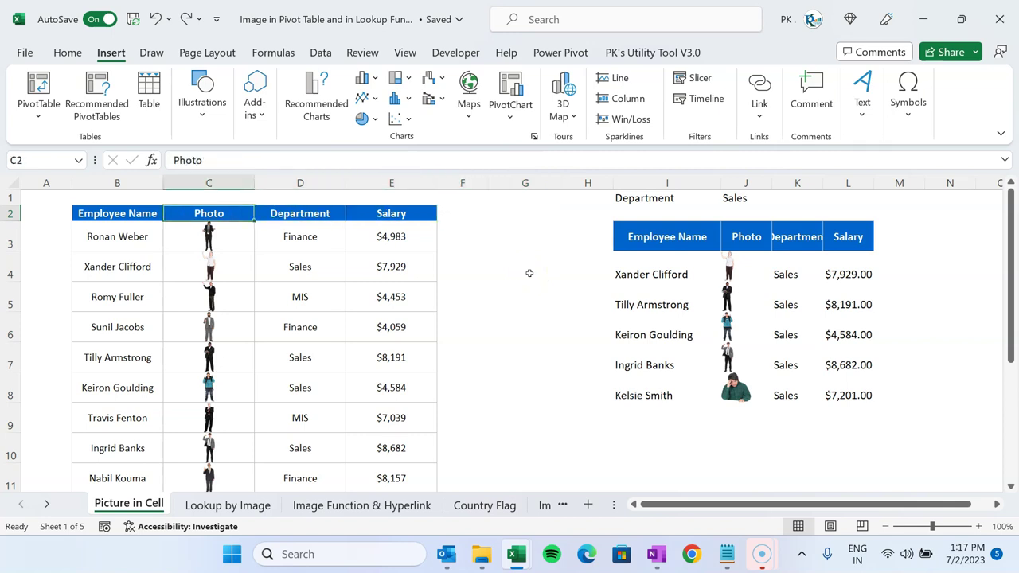
pyautogui.press('Right')
pyautogui.press('Down')
pyautogui.hotkey('ctrl', 'Down')
pyautogui.hotkey('ctrl', 'Up')
pyautogui.press('Down')
pyautogui.press('Down')
# Step: Set the department criterion in J1 to MIS for the filtered employee list
pyautogui.hotkey('ctrl', 'Right')
pyautogui.hotkey('ctrl', 'Right')
pyautogui.hotkey('ctrl', 'Up')
pyautogui.hotkey('ctrl', 'Up')
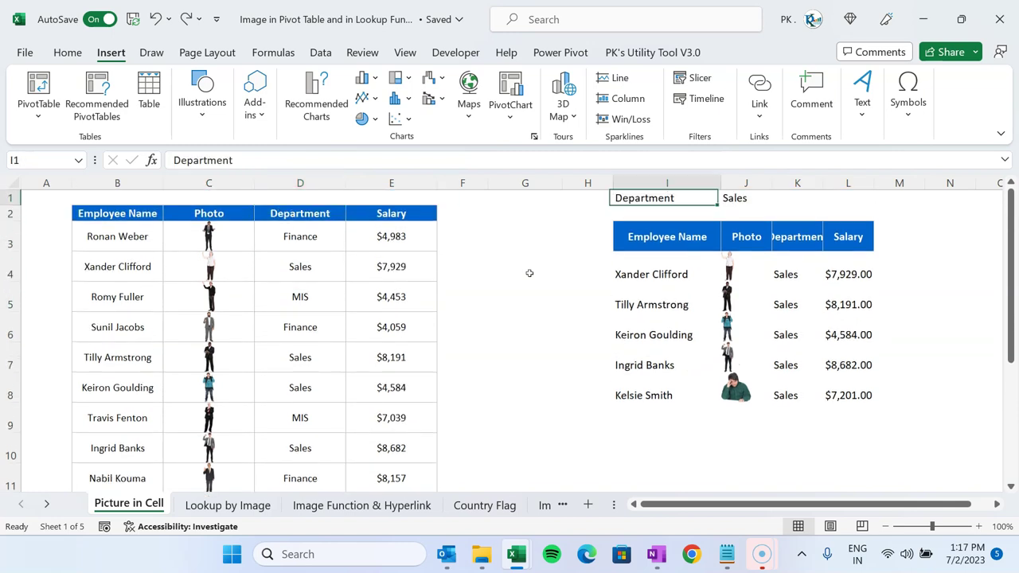
pyautogui.press('Right')
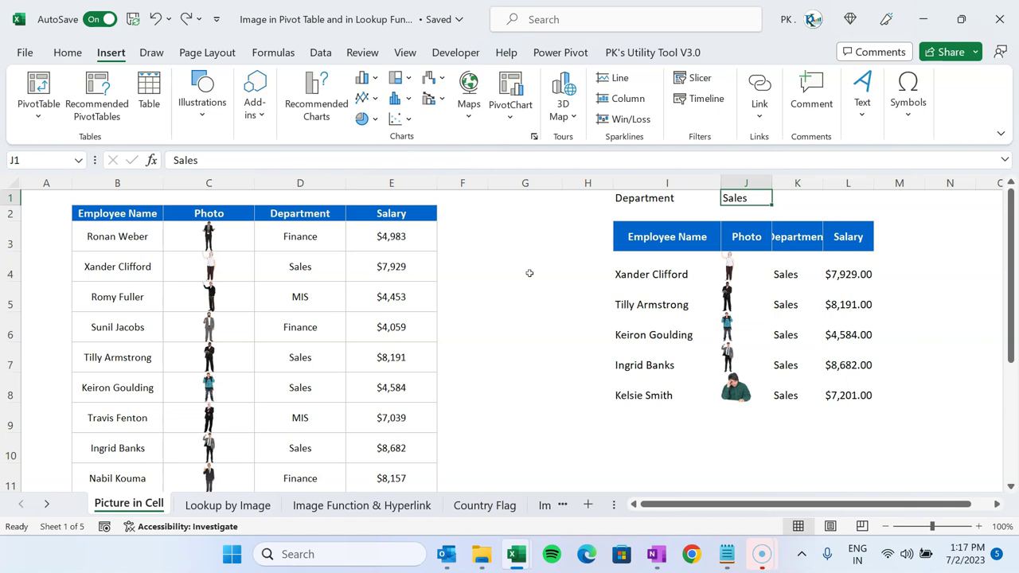
pyautogui.write('MIS')
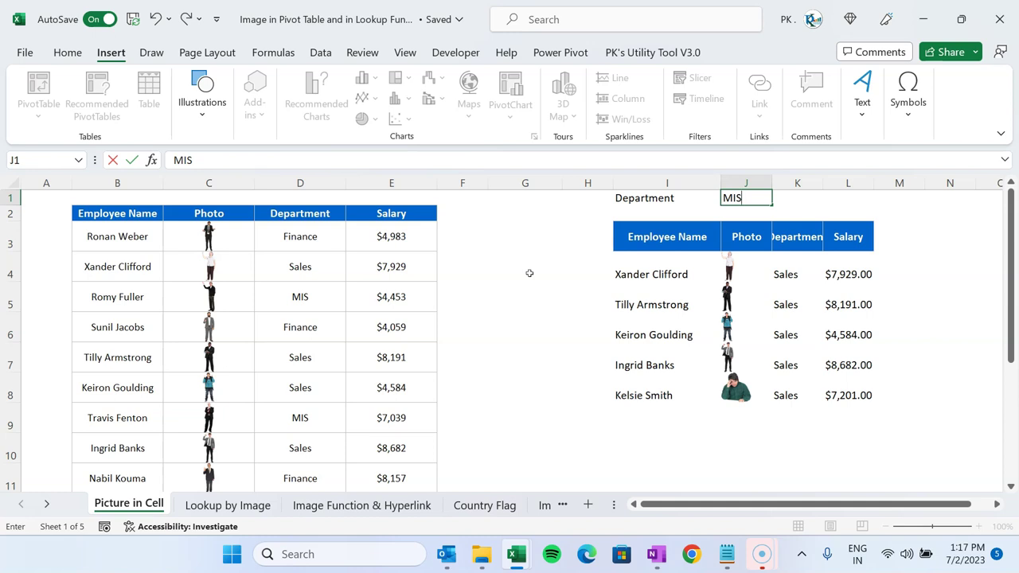
pyautogui.press('Return')
pyautogui.press('Down')
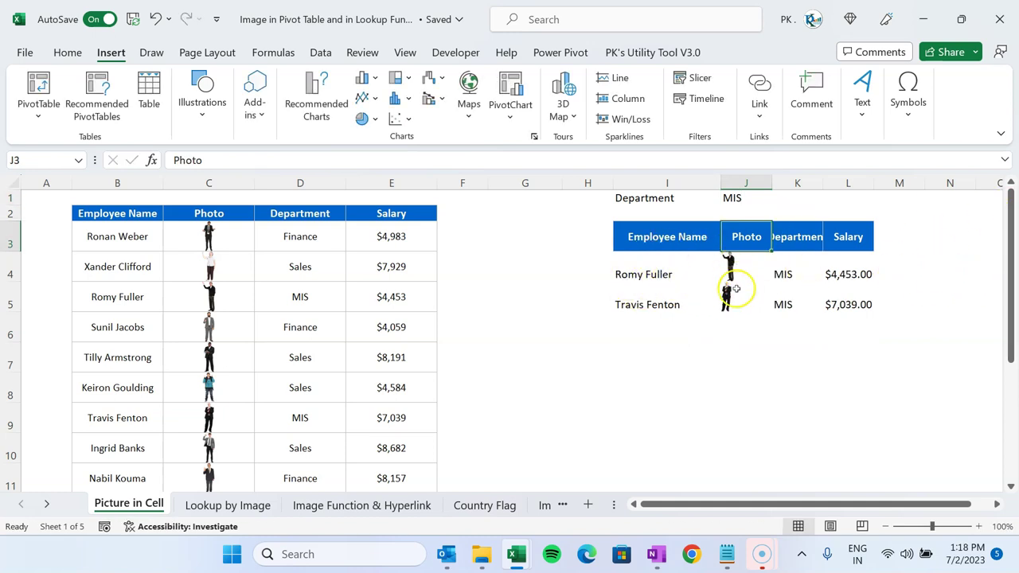
# Step: Start a FILTER formula in I4 with the employee data B3:E12 as its array
pyautogui.click(651, 270)
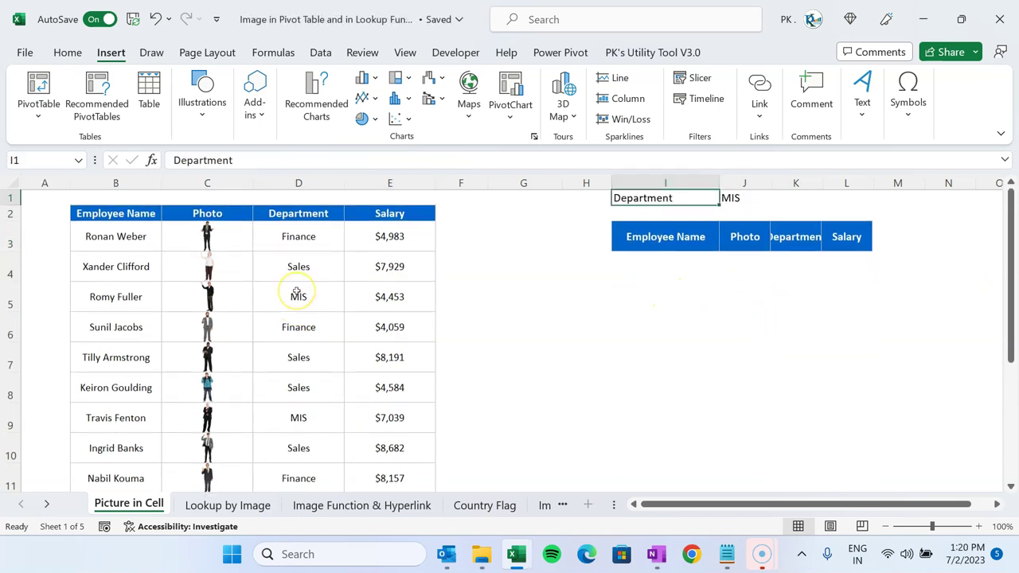
pyautogui.press('Down')
pyautogui.press('Down')
pyautogui.press('Down')
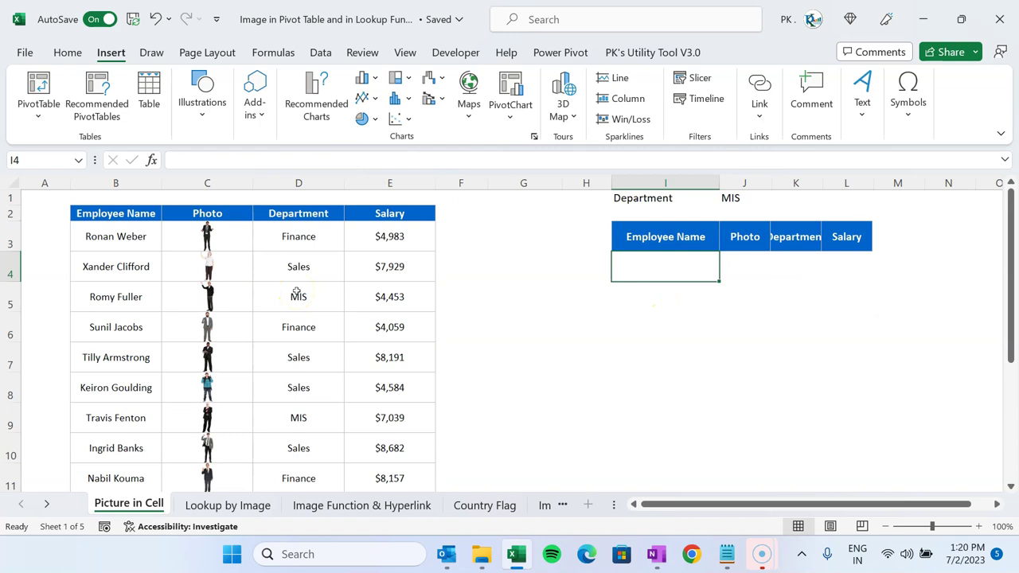
pyautogui.write('=fil')
pyautogui.press('Tab')
pyautogui.press('Left')
pyautogui.press('Left')
pyautogui.press('Left')
pyautogui.press('Left')
pyautogui.press('Left')
pyautogui.press('Left')
pyautogui.press('Left')
pyautogui.press('Up')
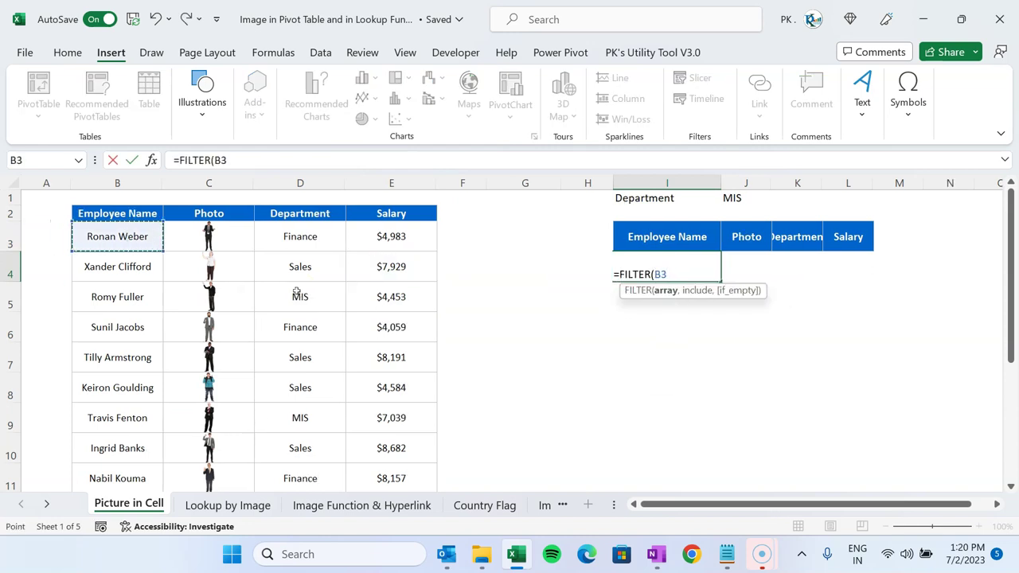
pyautogui.hotkey('shift', 'Right')
pyautogui.hotkey('shift', 'Right')
pyautogui.hotkey('shift', 'Right')
pyautogui.hotkey('ctrl', 'shift', 'Down')
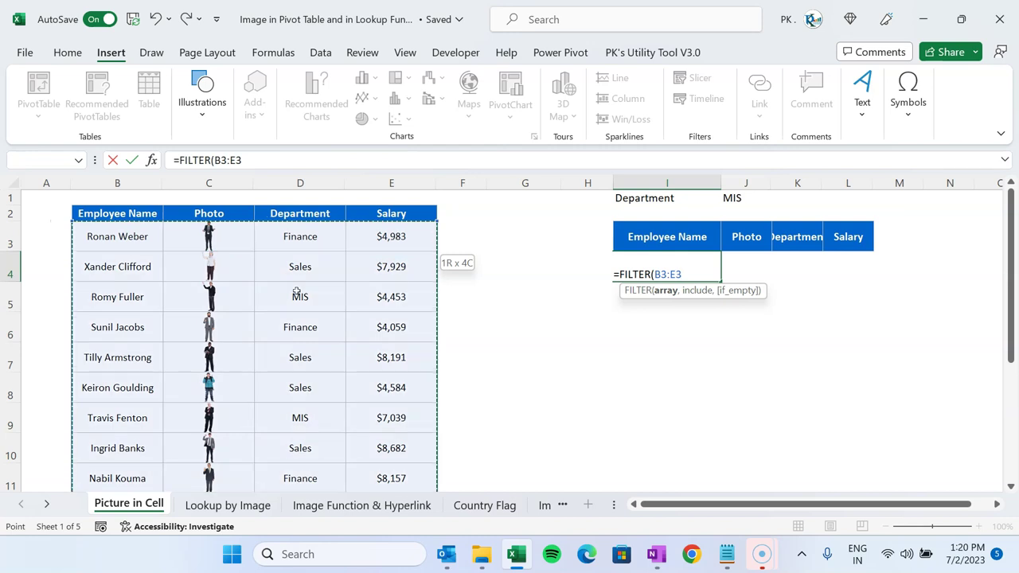
pyautogui.write(',')
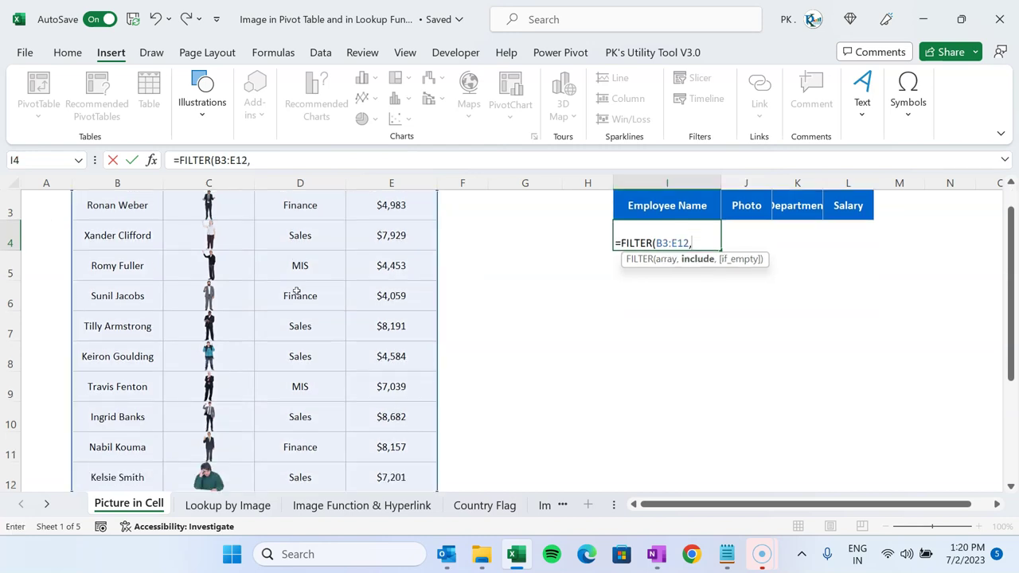
# Step: Complete the FILTER formula with the condition that the departments in D3:D12 equal J1
pyautogui.click(317, 205)
pyautogui.hotkey('ctrl', 'shift', 'Down')
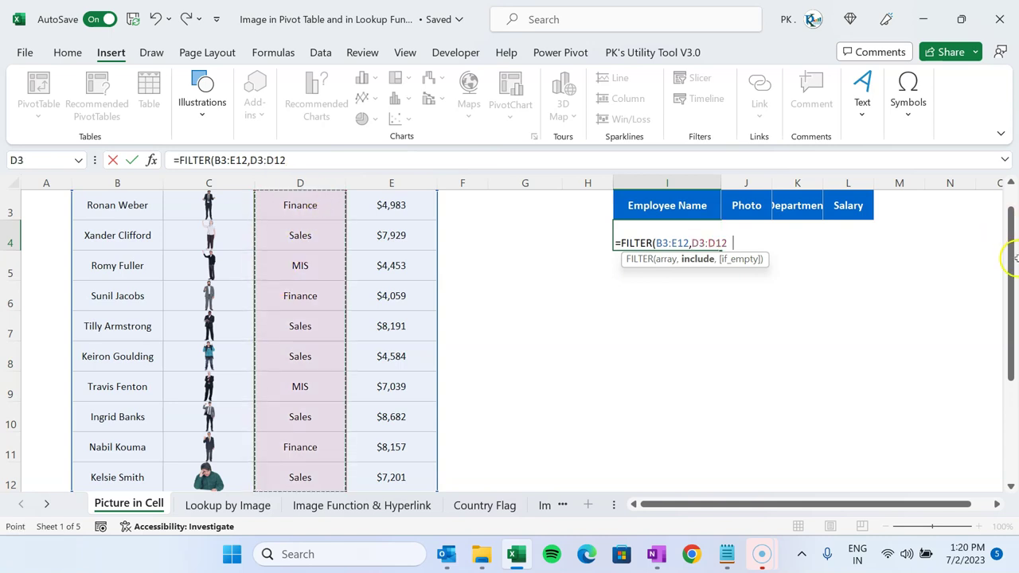
pyautogui.write('=')
pyautogui.moveTo(1013, 251); pyautogui.dragTo(1012, 249)
pyautogui.moveTo(1009, 195); pyautogui.dragTo(1009, 195)
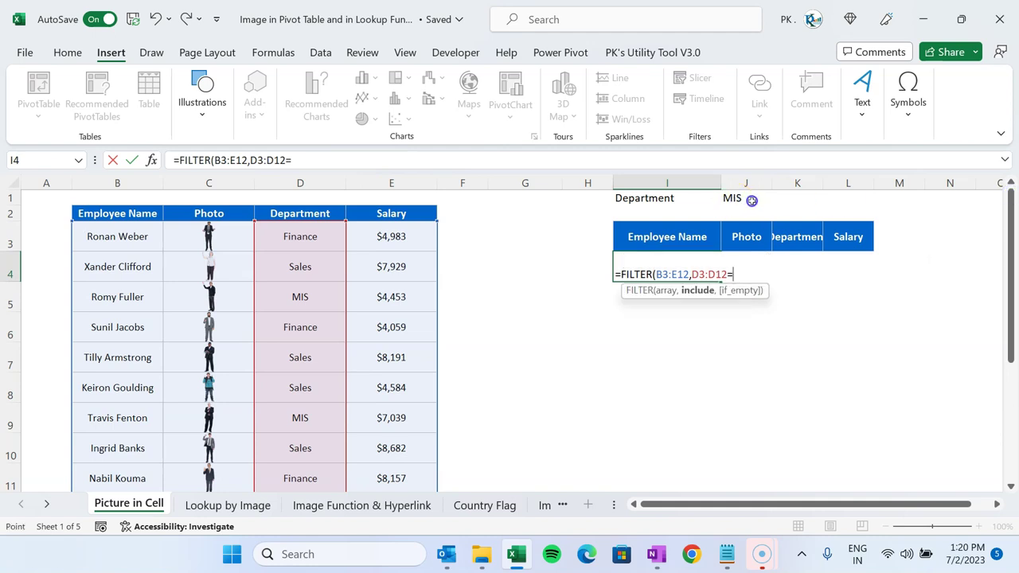
pyautogui.click(750, 199)
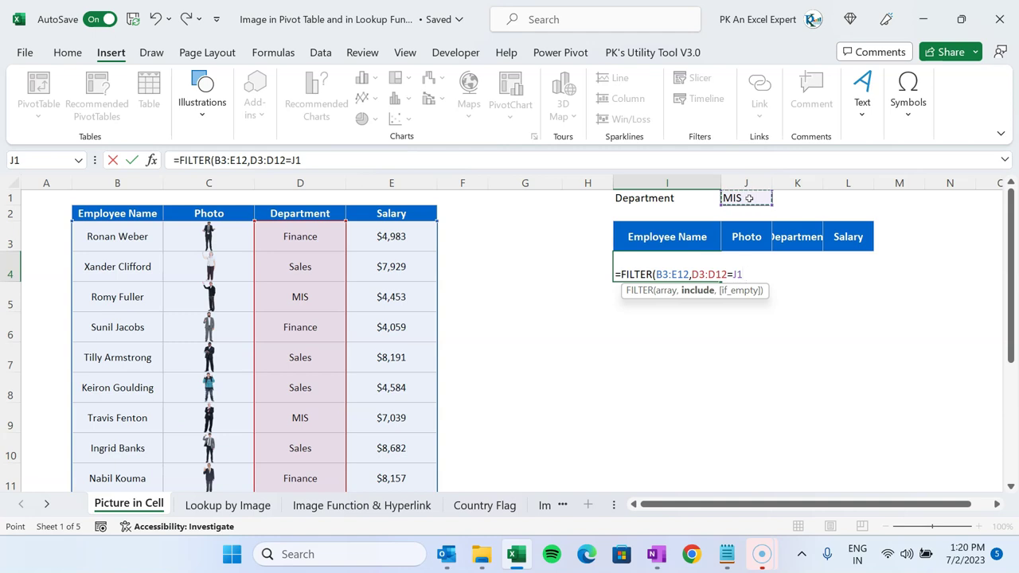
pyautogui.write(')')
pyautogui.press('Return')
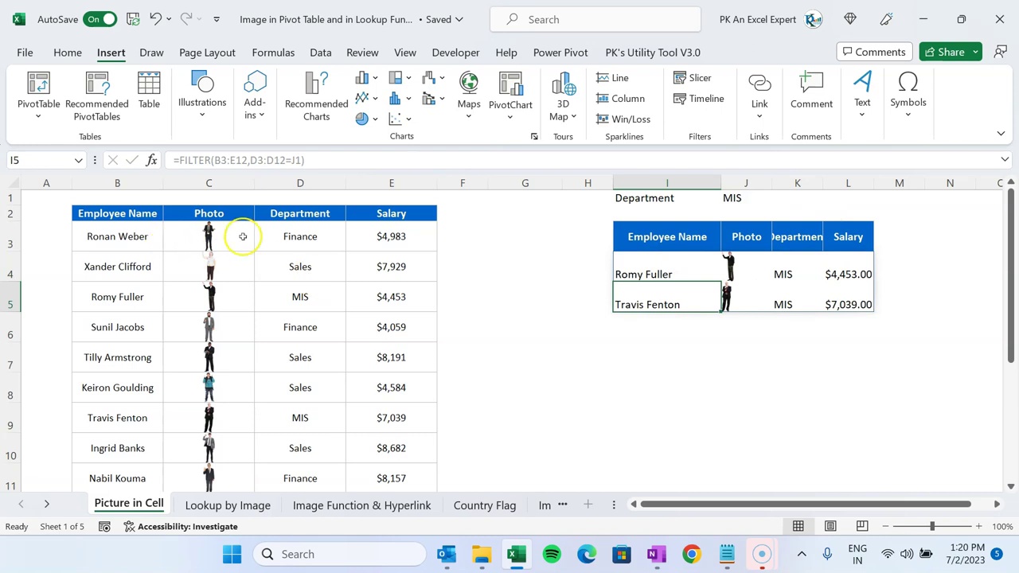
# Step: Autofit column K to its Department heading and set the department criterion in J1 to Sales
pyautogui.click(746, 231)
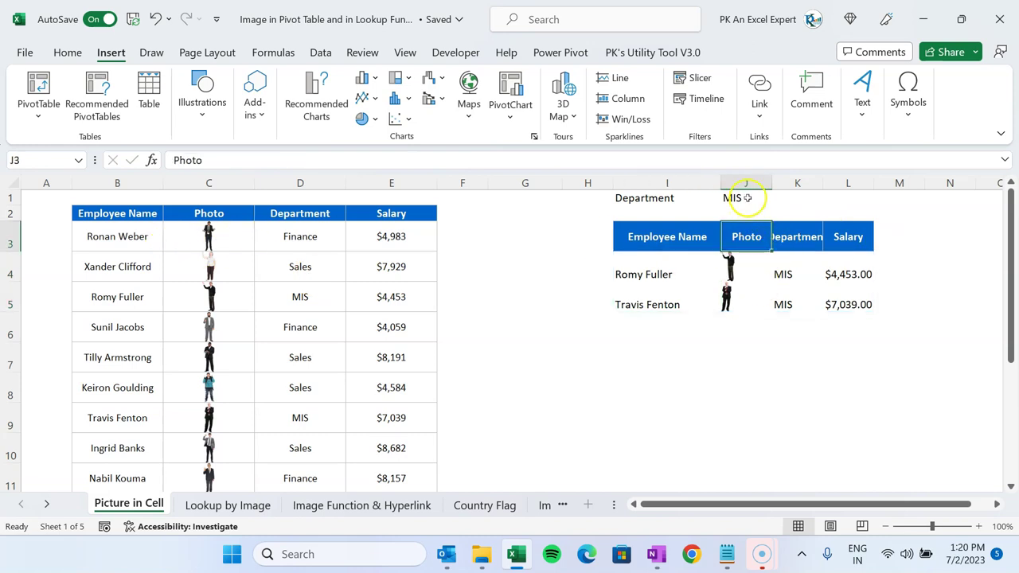
pyautogui.doubleClick(822, 183)
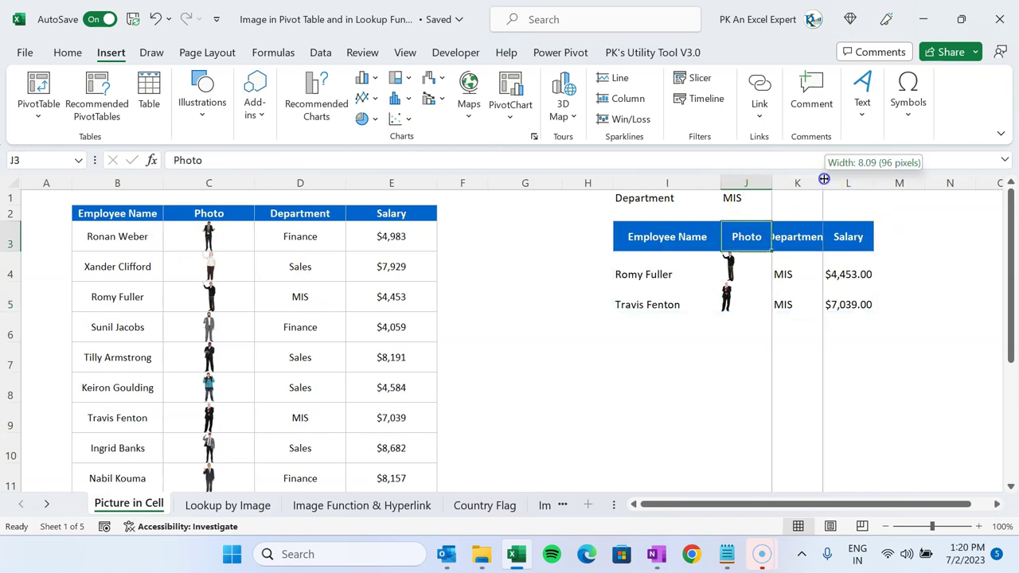
pyautogui.click(756, 197)
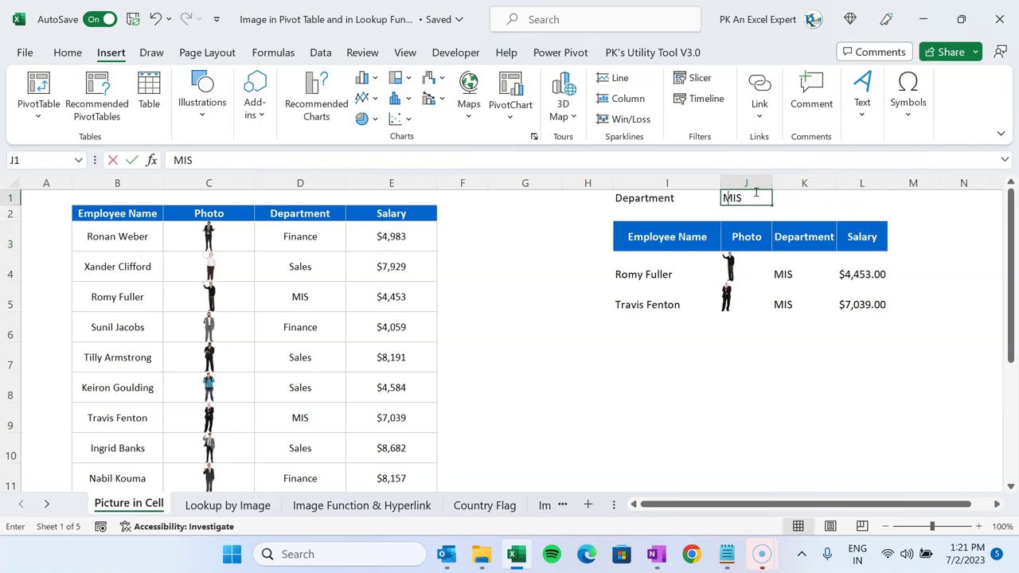
pyautogui.write('SAles')
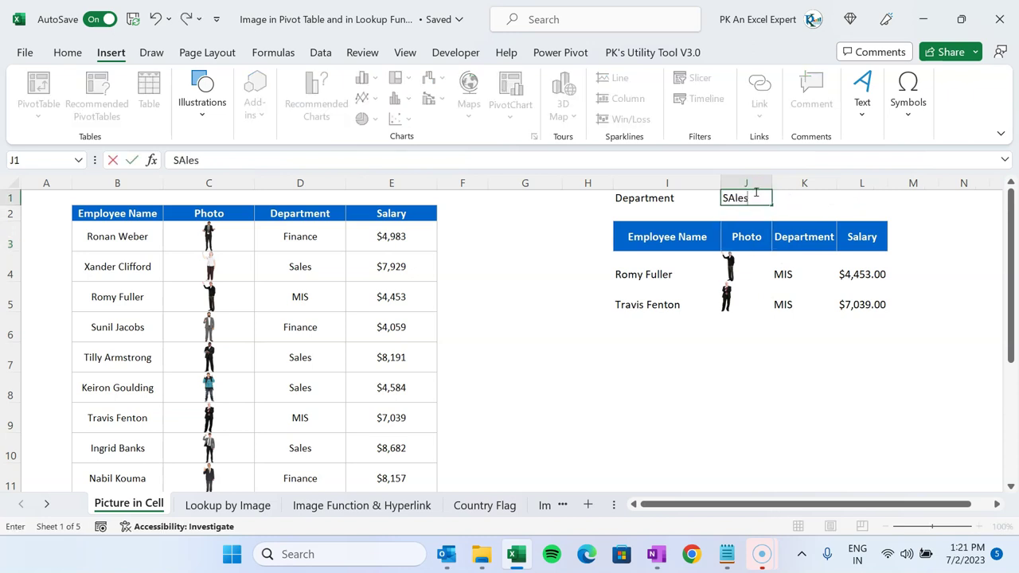
pyautogui.press('Return')
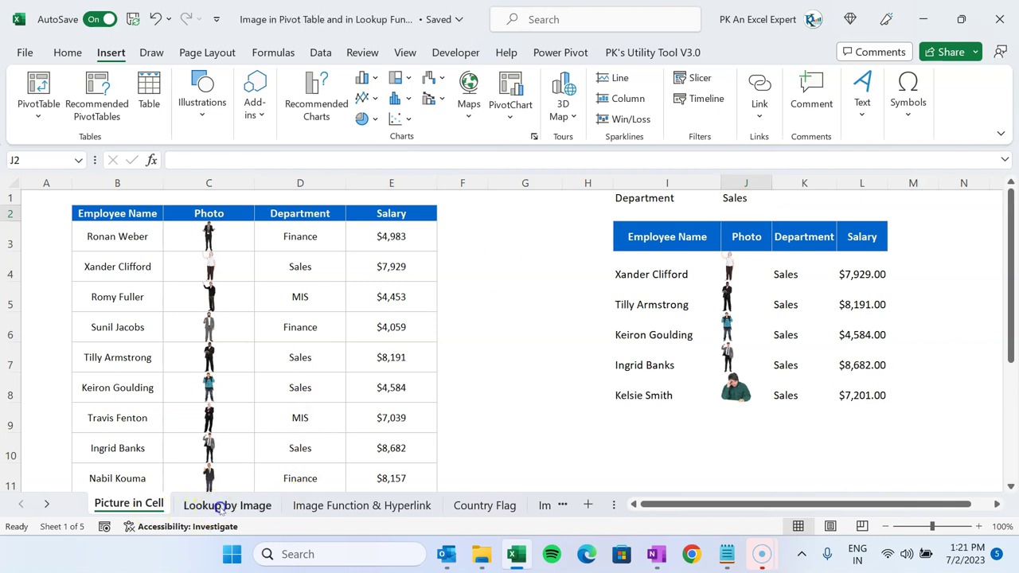
# Step: Examine the Lookup by Image sheet's empty Employee Name, Department and Salary cells and its source sheet Picture in Cell
pyautogui.click(221, 507)
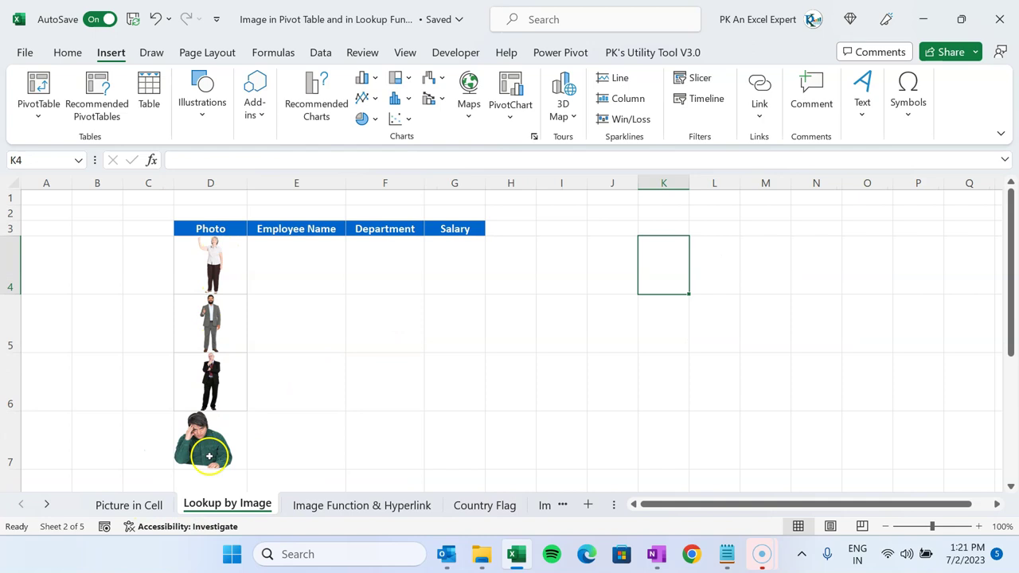
pyautogui.click(304, 254)
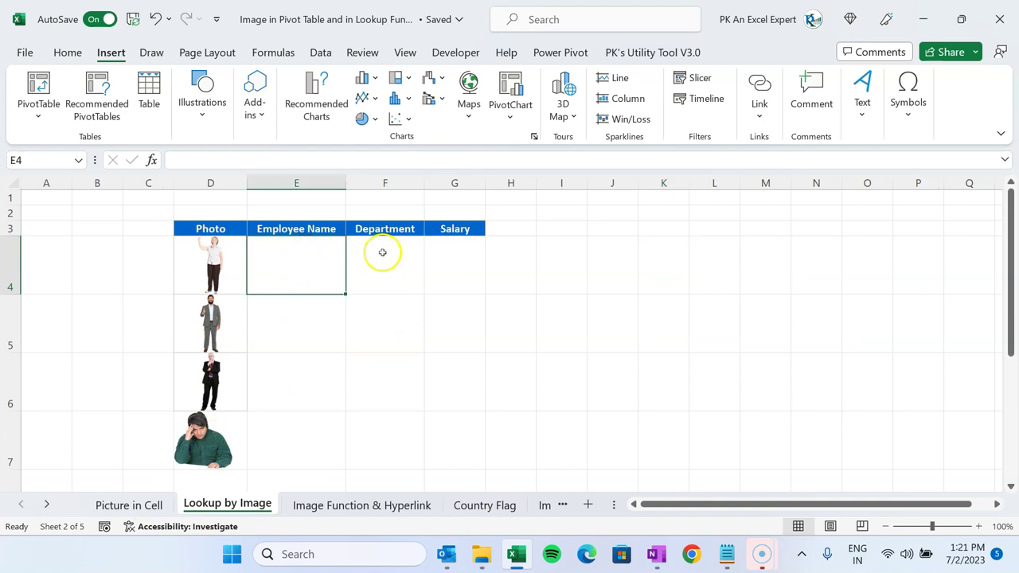
pyautogui.click(382, 252)
pyautogui.click(454, 252)
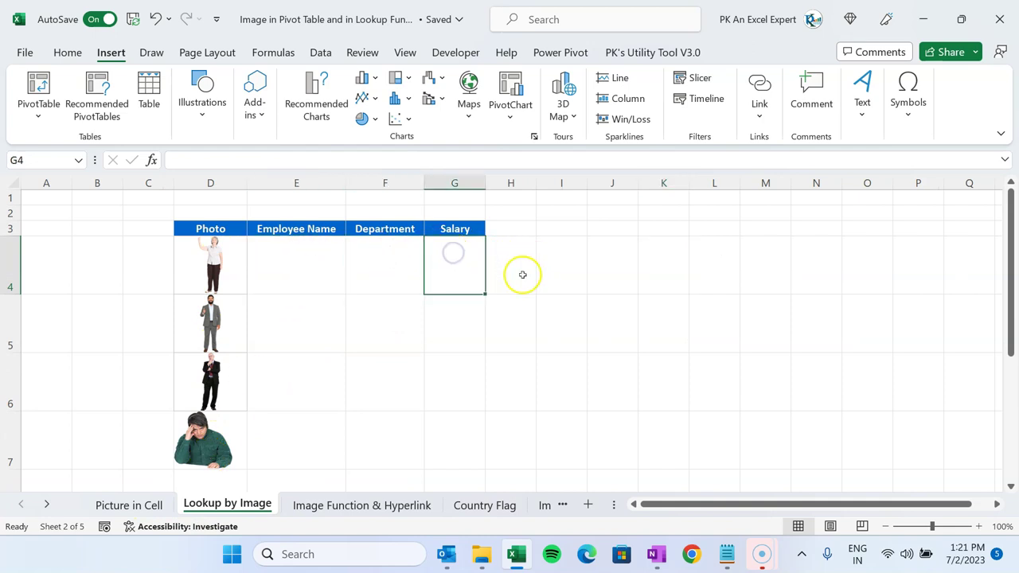
pyautogui.click(325, 264)
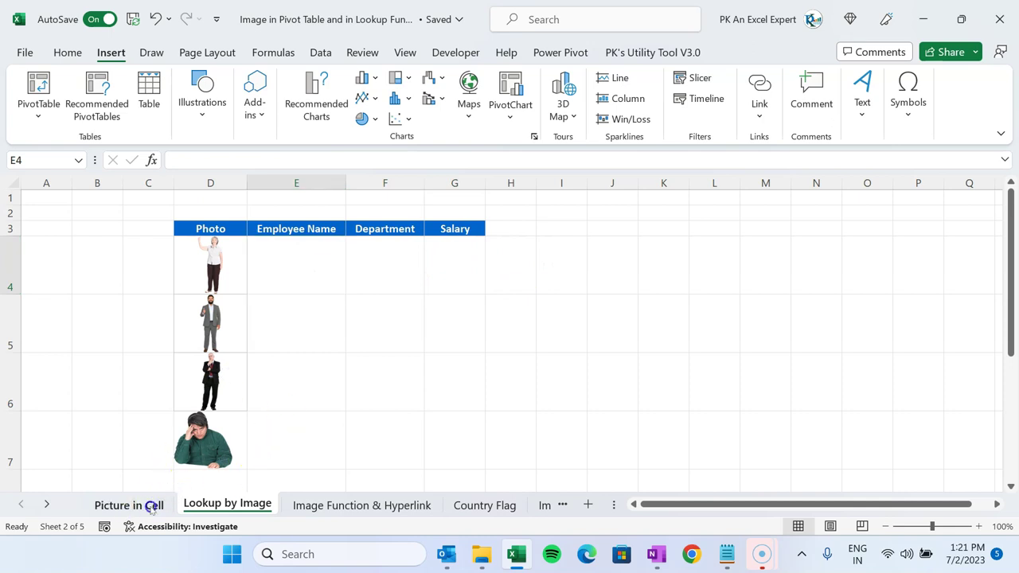
pyautogui.click(150, 505)
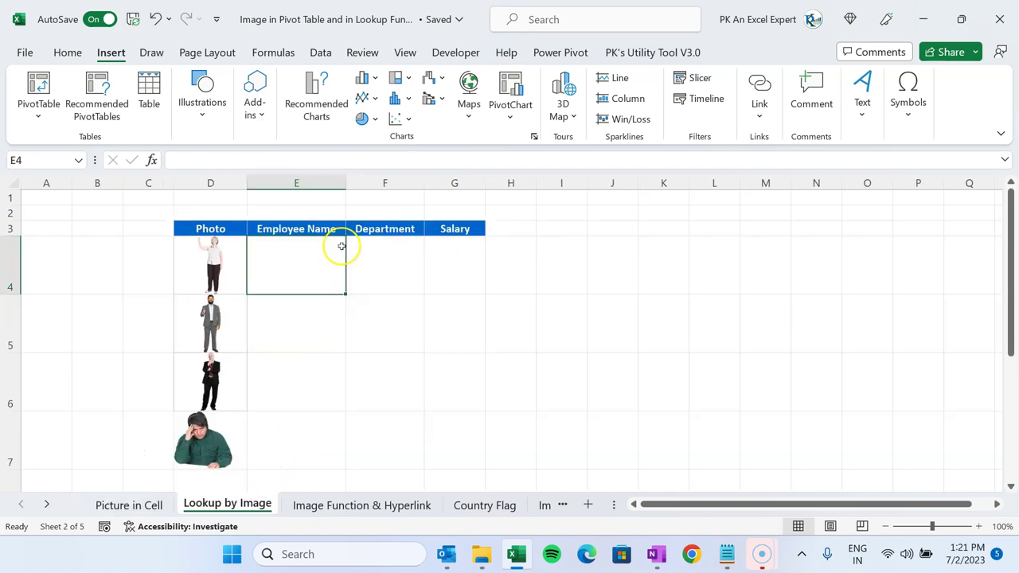
# Step: Start an XLOOKUP formula in E4 of Lookup by Image, looking up photo D4 in 'Picture in Cell'!$C$3:$C$12
pyautogui.write('=xl')
pyautogui.press('Tab')
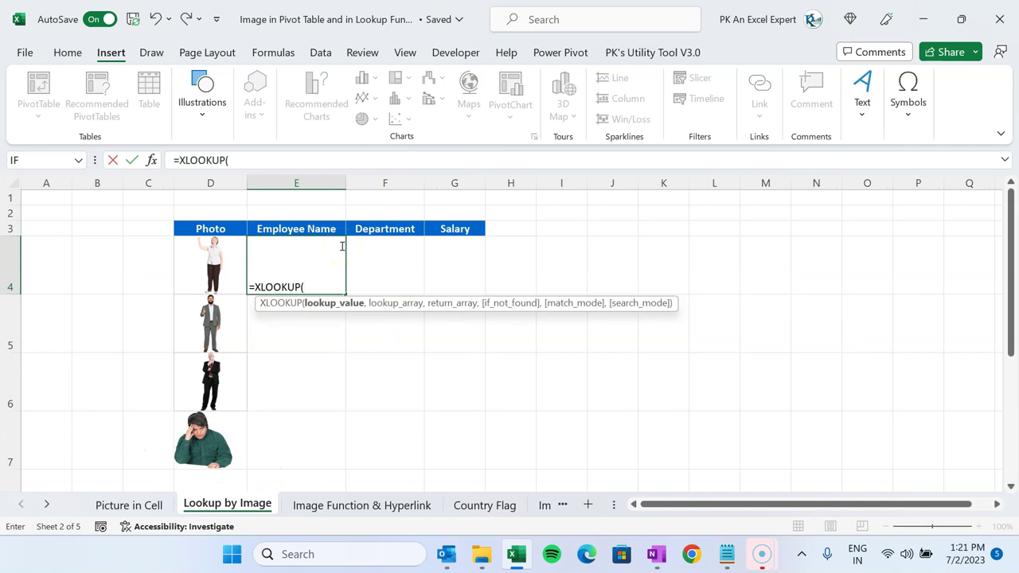
pyautogui.click(215, 265)
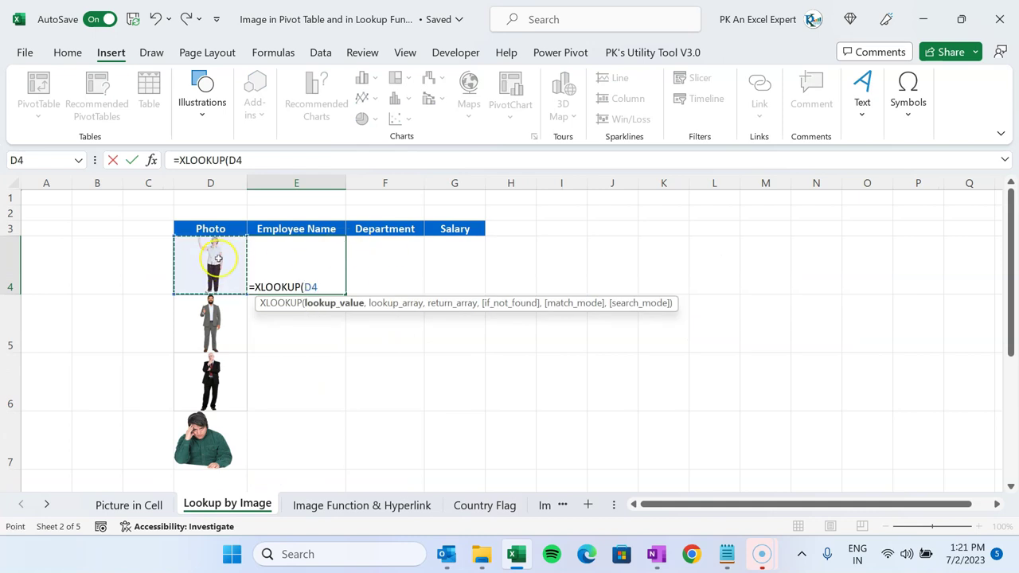
pyautogui.write(',')
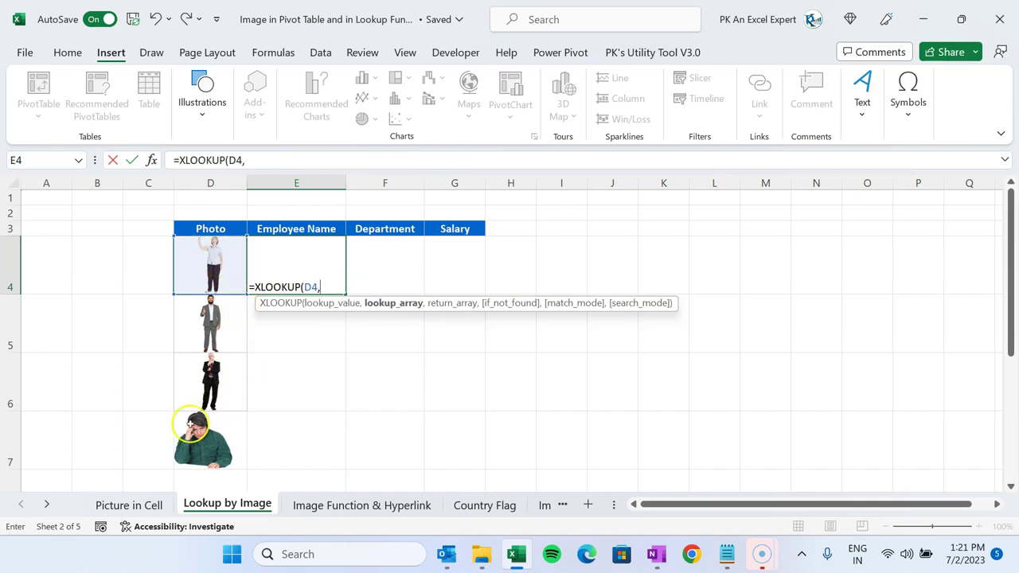
pyautogui.click(137, 507)
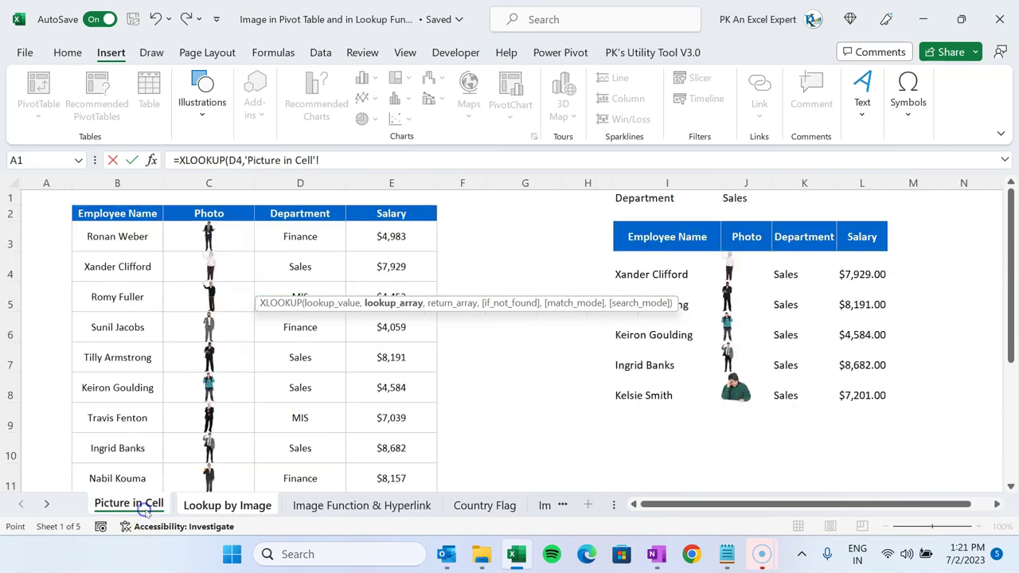
pyautogui.click(225, 235)
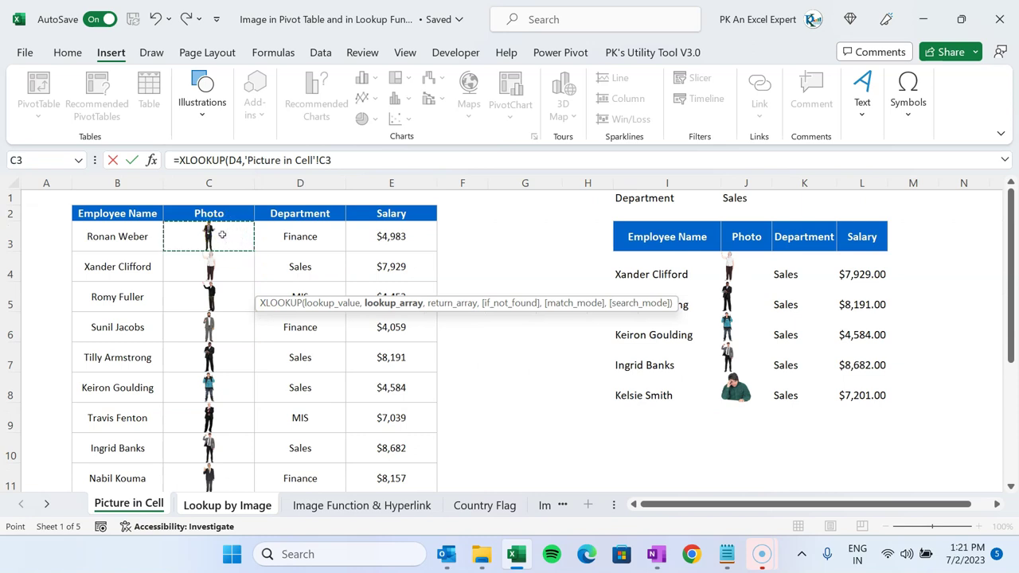
pyautogui.hotkey('ctrl', 'shift', 'Down')
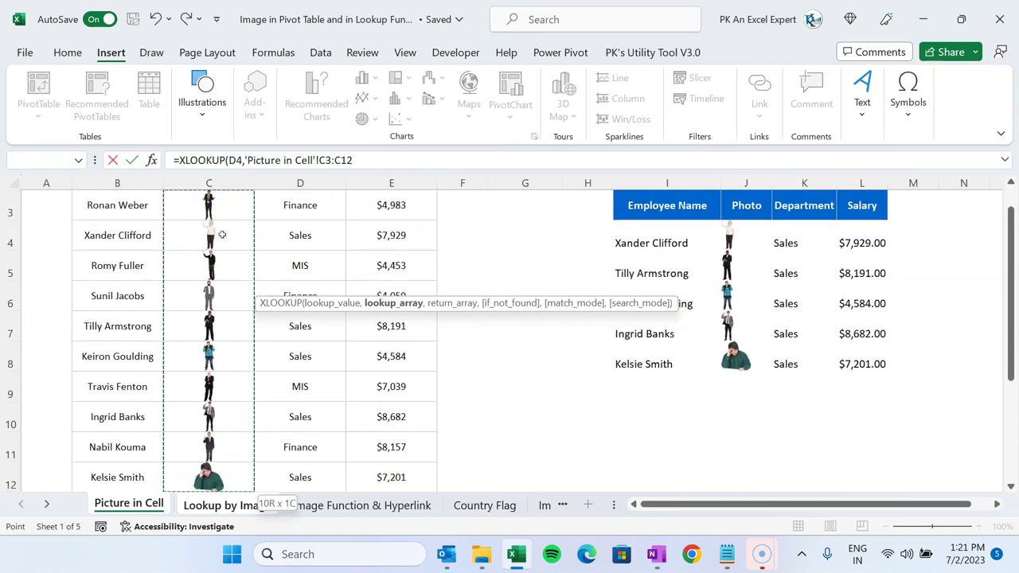
pyautogui.press('F4')
pyautogui.write(',')
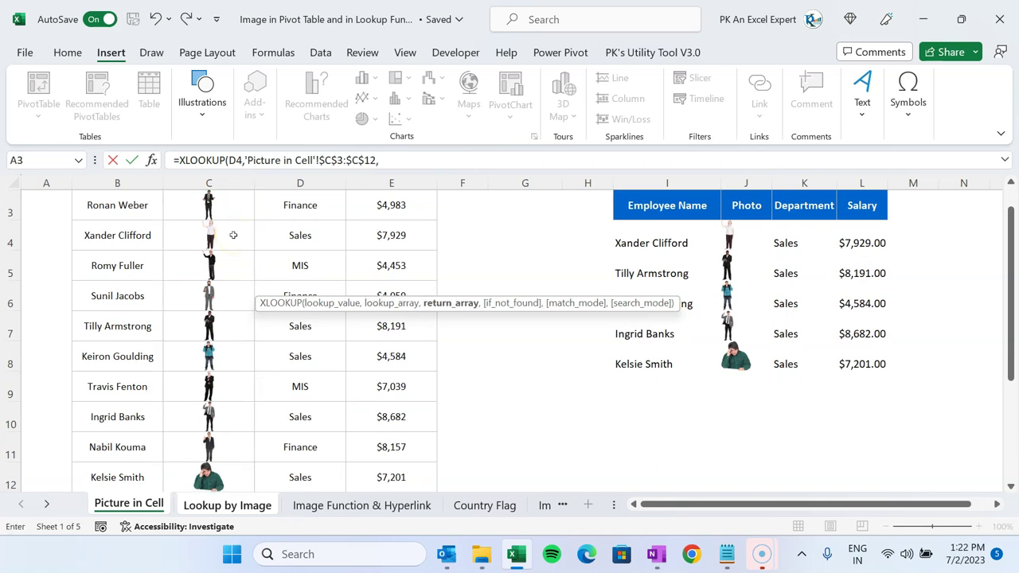
# Step: Complete the XLOOKUP formula with the employee names in 'Picture in Cell'!$B$3:$B$12 as the return array
pyautogui.click(141, 245)
pyautogui.press('Up')
pyautogui.hotkey('ctrl', 'shift', 'Down')
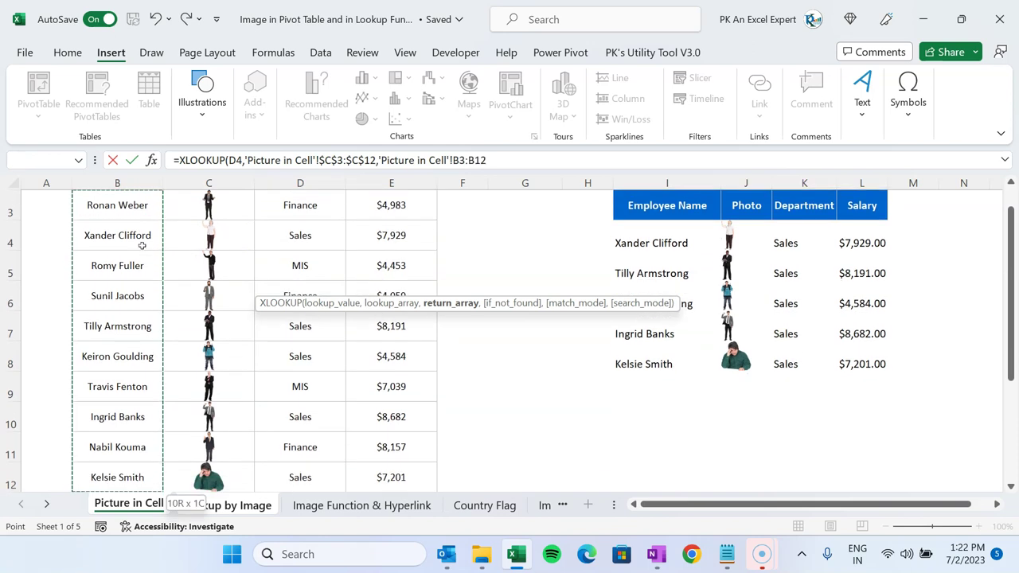
pyautogui.press('F4')
pyautogui.write(')')
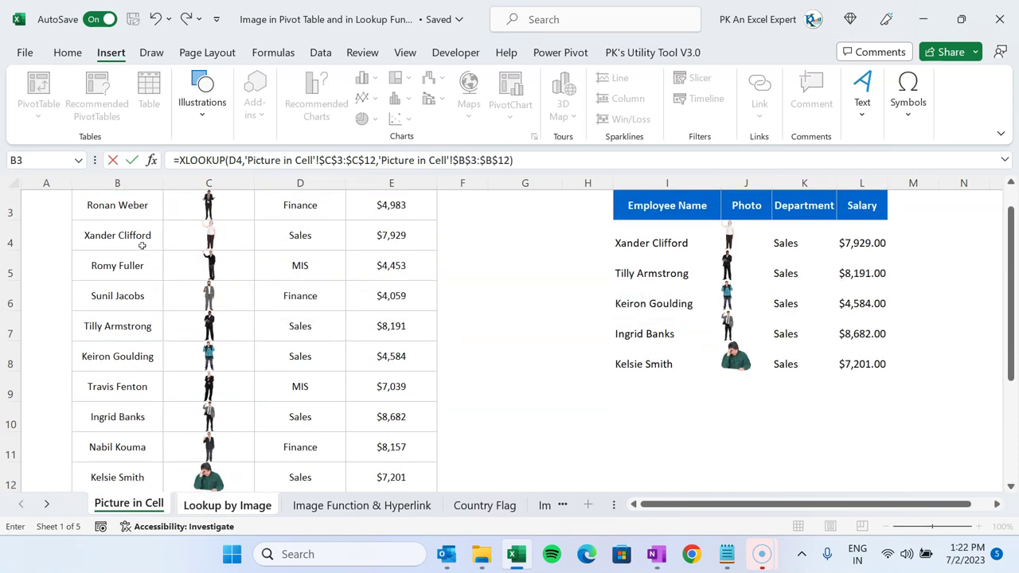
pyautogui.press('Return')
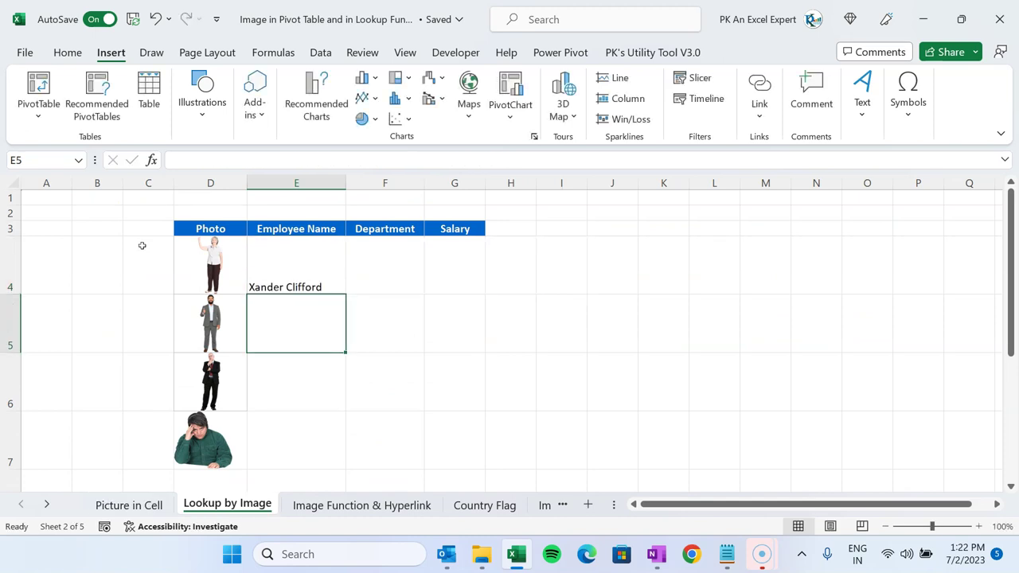
# Step: Fill the employee name XLOOKUP formula from E4 down through E7, beside the remaining photos
pyautogui.press('Left')
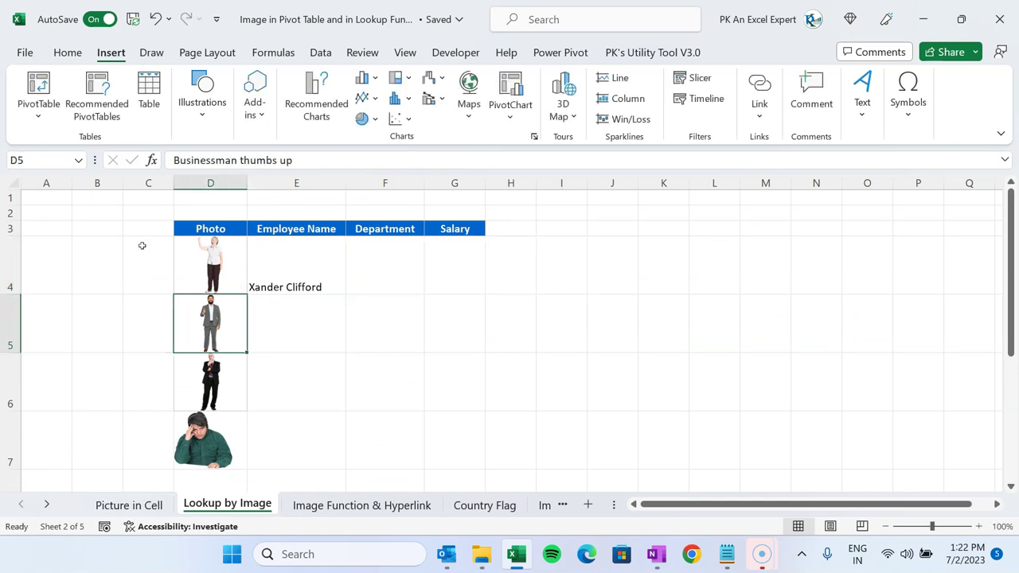
pyautogui.press('Down')
pyautogui.press('Down')
pyautogui.press('Right')
pyautogui.hotkey('ctrl', 'shift', 'Up')
pyautogui.hotkey('ctrl', 'd')
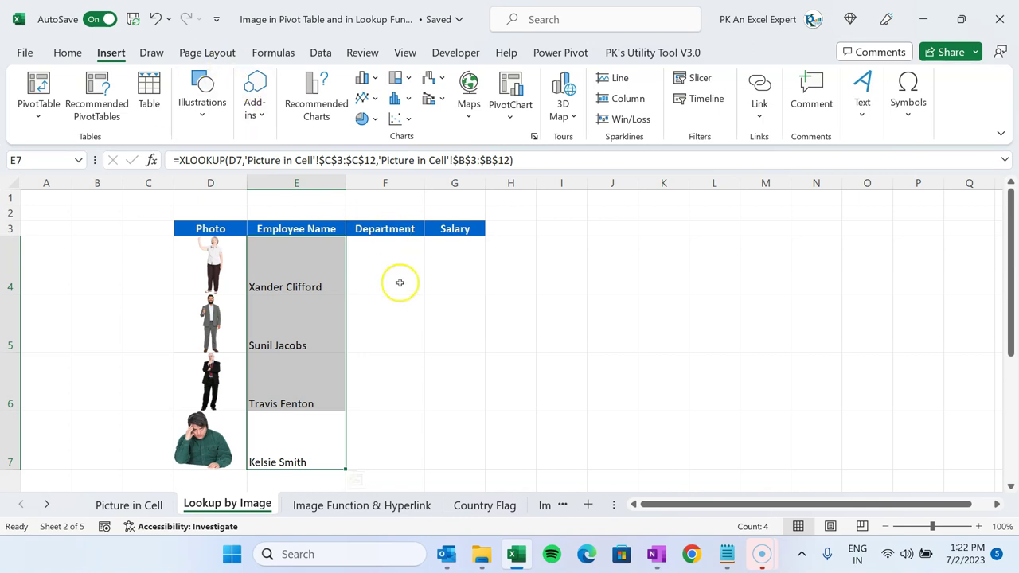
# Step: Start a VLOOKUP formula in Department cell F4 with the photo in D4 as the lookup value
pyautogui.click(393, 257)
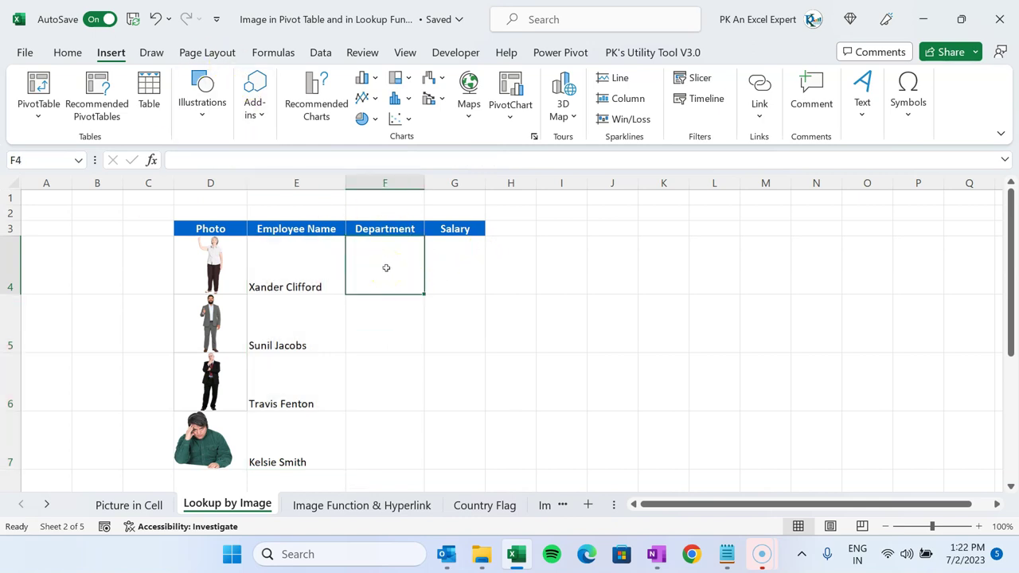
pyautogui.write('=vl')
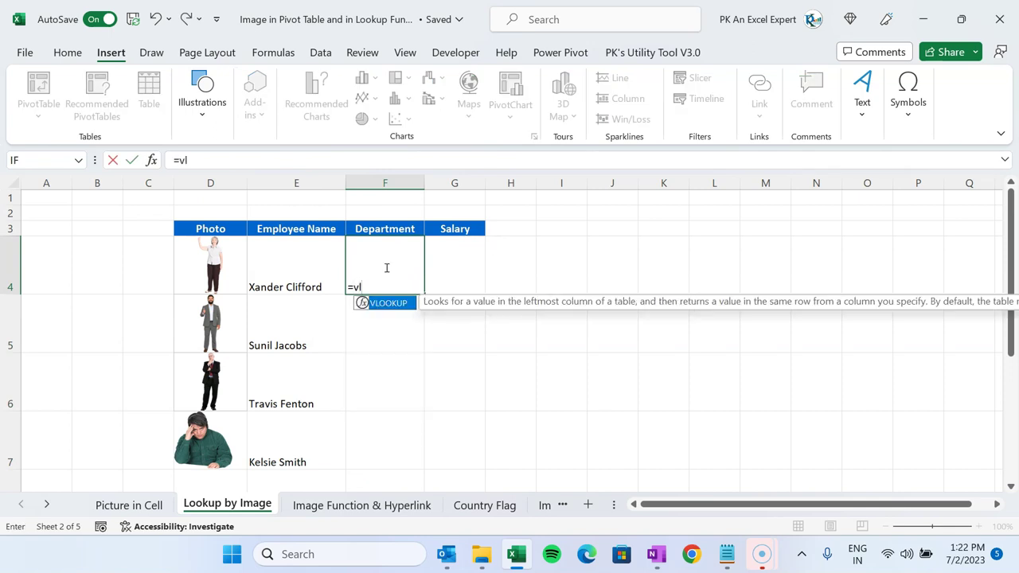
pyautogui.press('Tab')
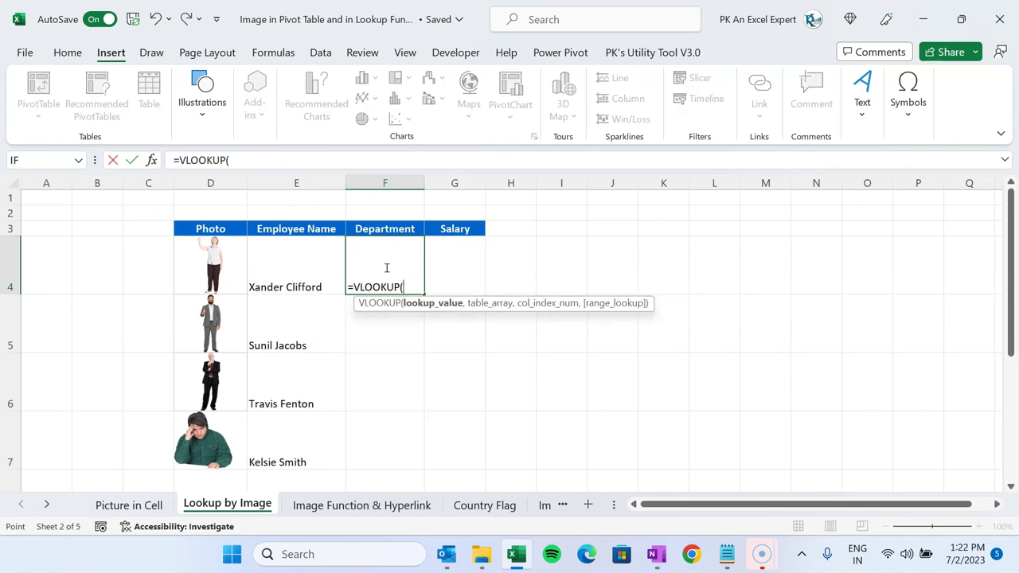
pyautogui.press('Left')
pyautogui.click(227, 269)
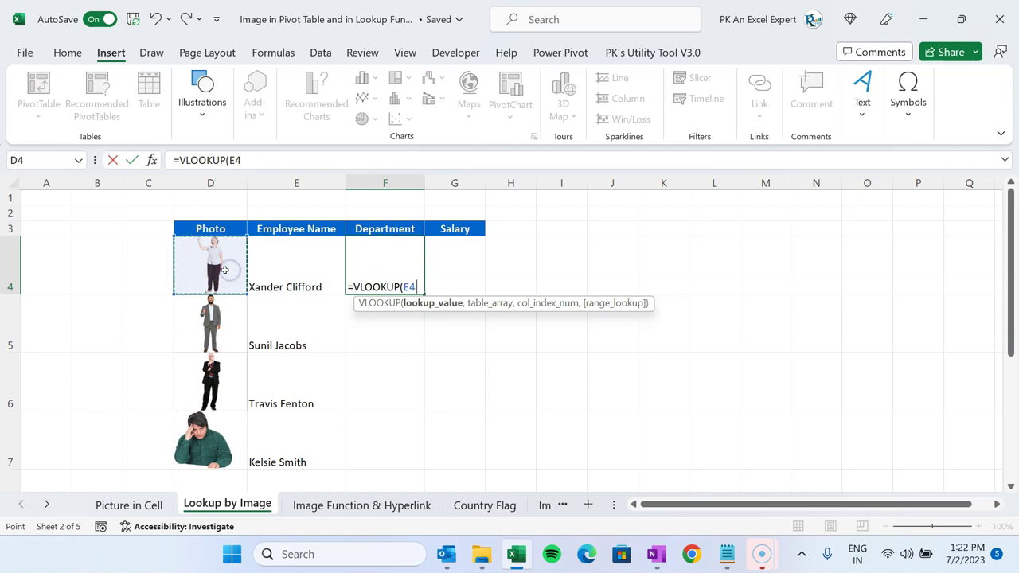
pyautogui.write(',')
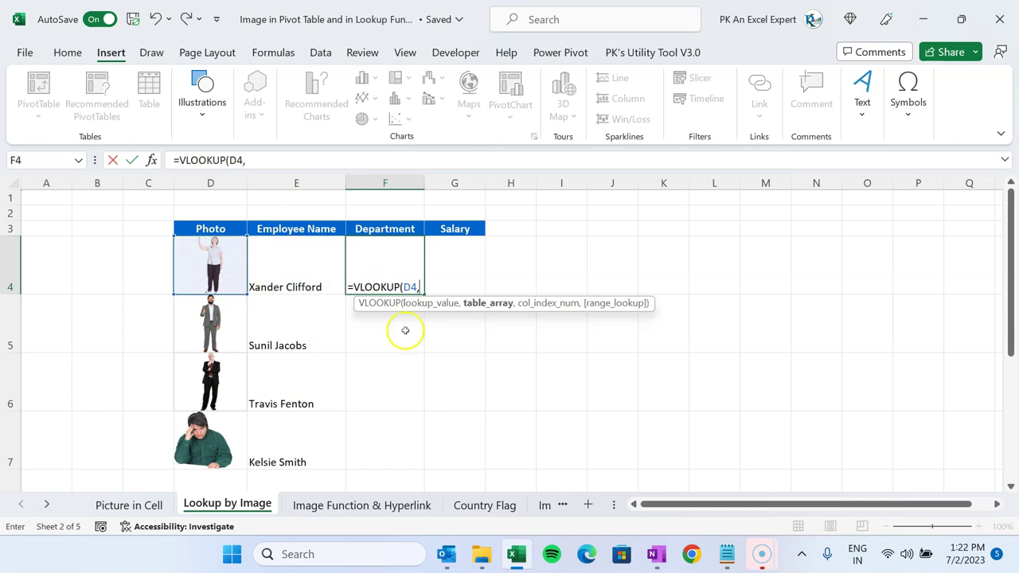
# Step: Complete the VLOOKUP with table array 'Picture in Cell'!$C$2:$E$12, column index 2 and range lookup 0
pyautogui.click(141, 505)
pyautogui.scroll(1, 118, 266)
pyautogui.moveTo(209, 198); pyautogui.dragTo(436, 491)
pyautogui.press('F4')
pyautogui.write(',2,0)')
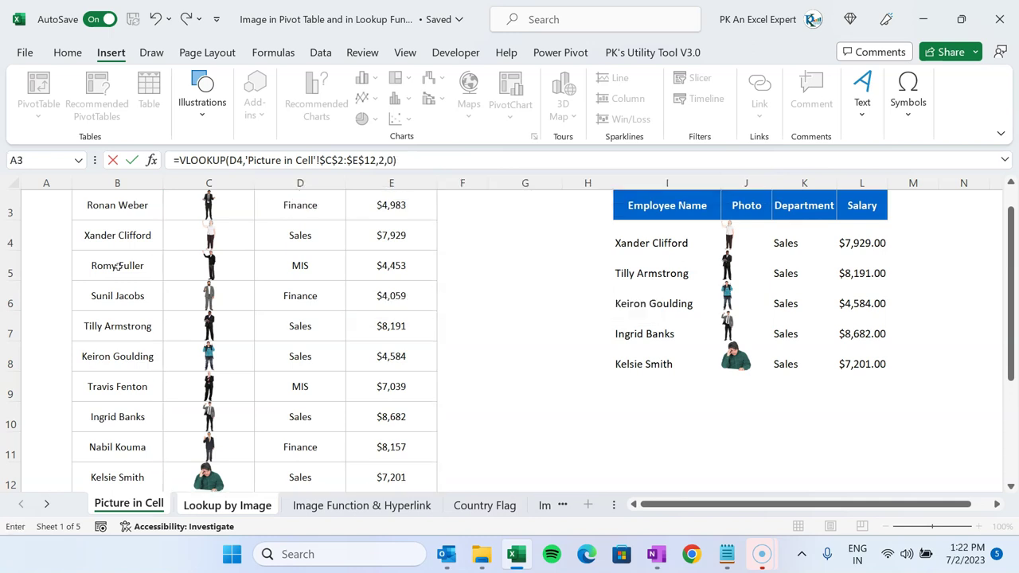
pyautogui.press('Return')
# Step: Copy the VLOOKUP formula text from F4 into Salary cell G4 and set its column index to 3
pyautogui.click(387, 273)
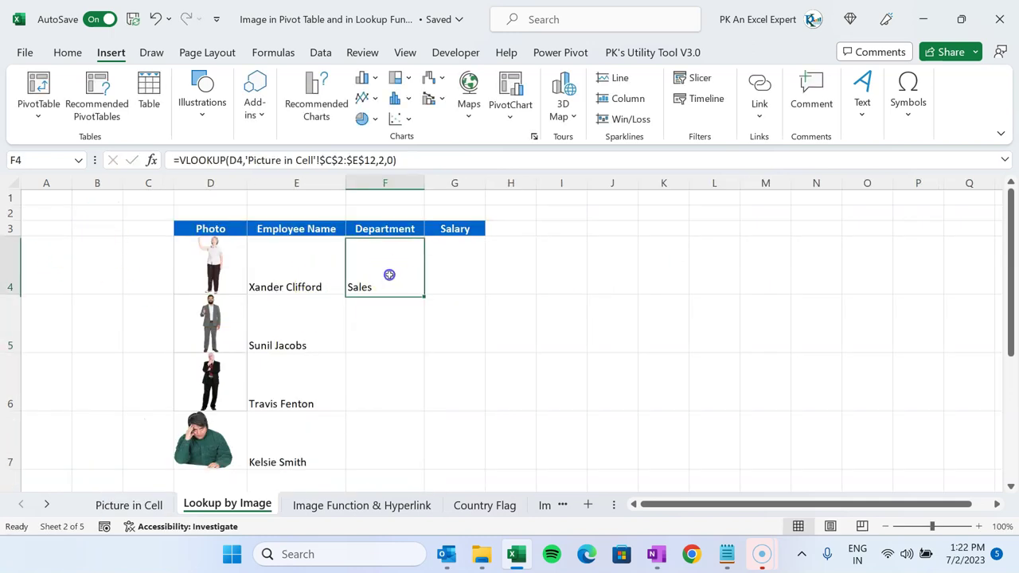
pyautogui.tripleClick(466, 161)
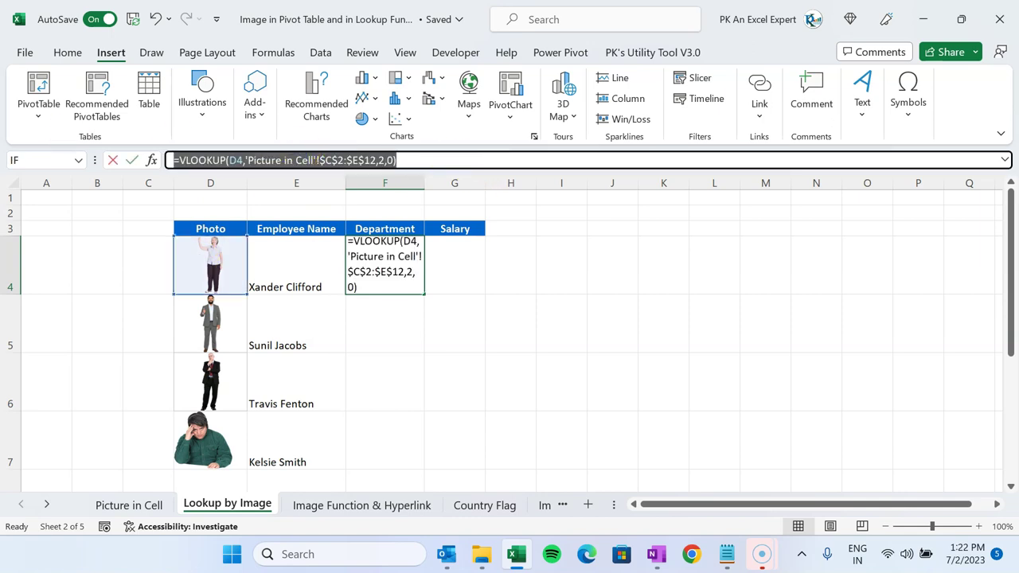
pyautogui.hotkey('ctrl', 'c')
pyautogui.press('Escape')
pyautogui.click(449, 255)
pyautogui.hotkey('ctrl', 'v')
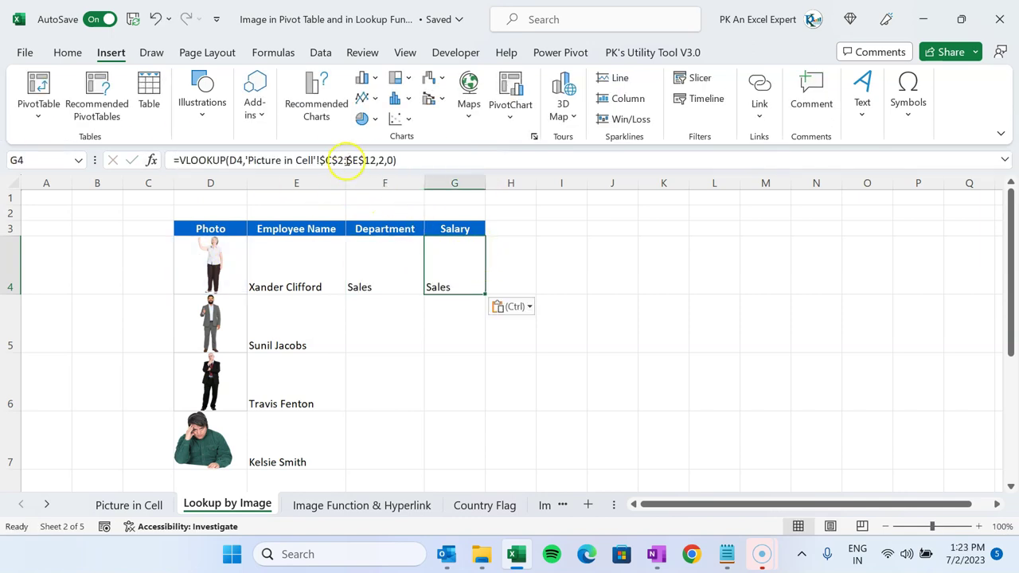
pyautogui.doubleClick(383, 160)
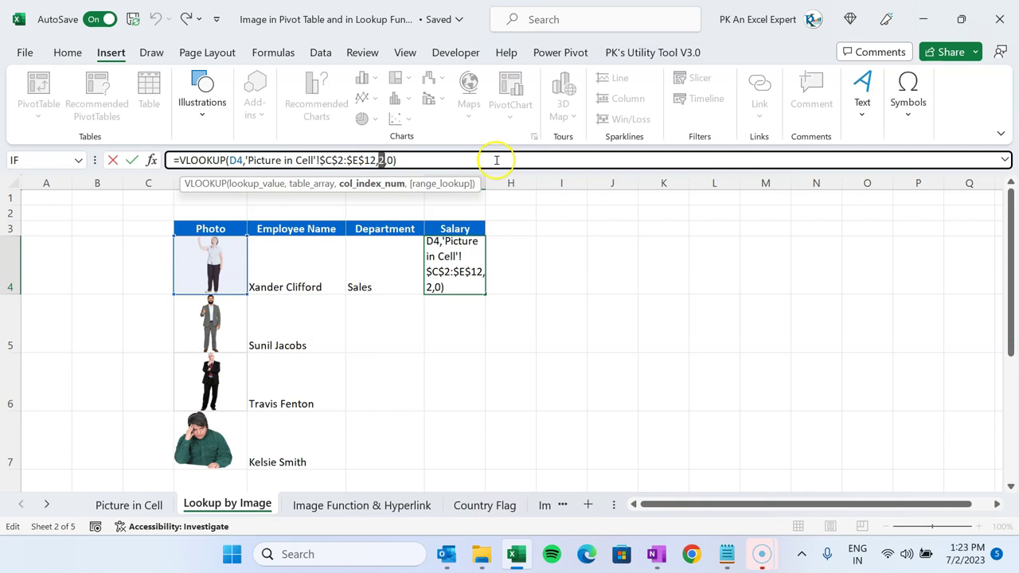
pyautogui.write('3')
pyautogui.press('Return')
# Step: Clear the photo in D4 to test the row's lookups and undo the deletion
pyautogui.press('Left')
pyautogui.press('Up')
pyautogui.press('Right')
pyautogui.press('Left')
pyautogui.press('Left')
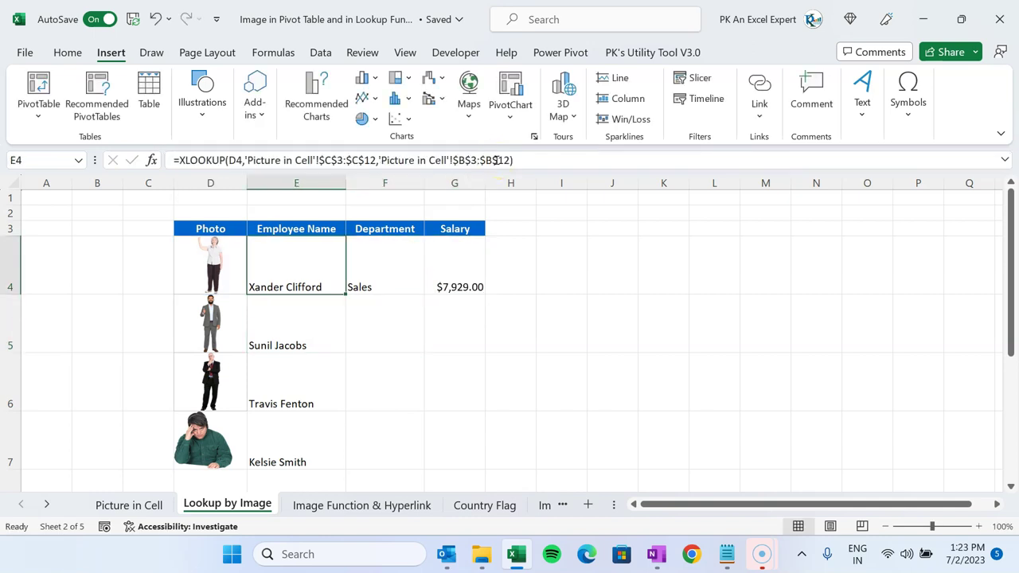
pyautogui.press('Left')
pyautogui.press('Delete')
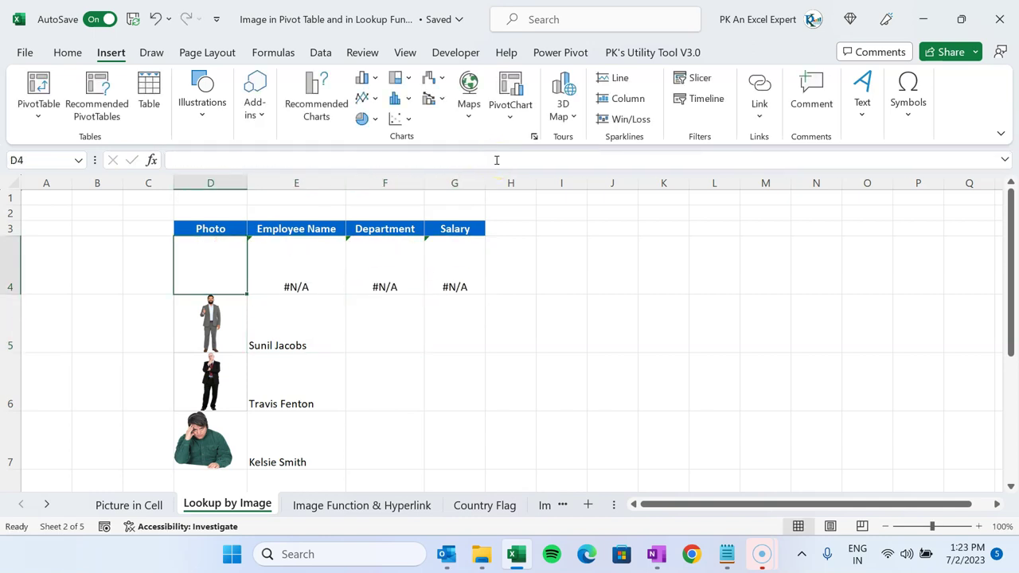
pyautogui.hotkey('ctrl', 'z')
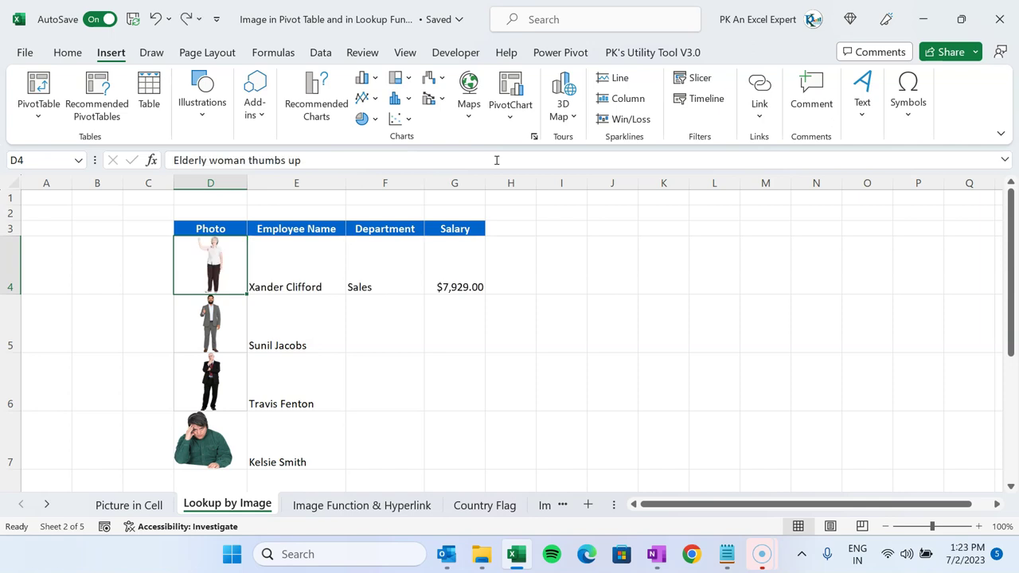
# Step: Fill the Department and Salary VLOOKUP formulas from F4:G4 down through row 7
pyautogui.press('Right')
pyautogui.press('Down')
pyautogui.press('Down')
pyautogui.press('Down')
pyautogui.press('Right')
pyautogui.hotkey('shift', 'Right')
pyautogui.hotkey('shift', 'Up')
pyautogui.hotkey('shift', 'Up')
pyautogui.hotkey('shift', 'Up')
pyautogui.hotkey('ctrl', 'd')
pyautogui.press('Down')
pyautogui.press('Up')
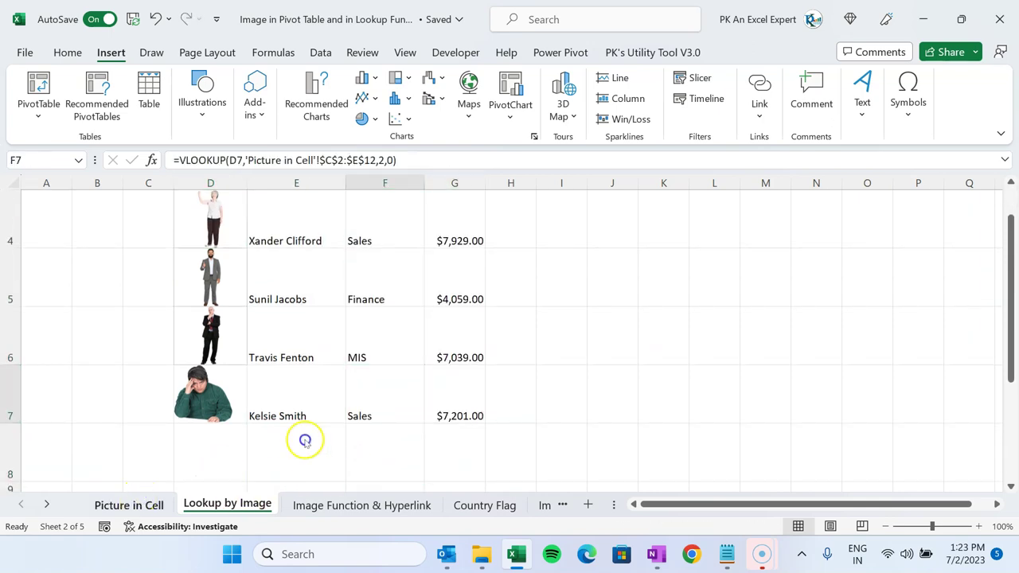
# Step: Copy the filtered photo in J6 of Picture in Cell and select D8 on Lookup by Image as the destination
pyautogui.click(154, 508)
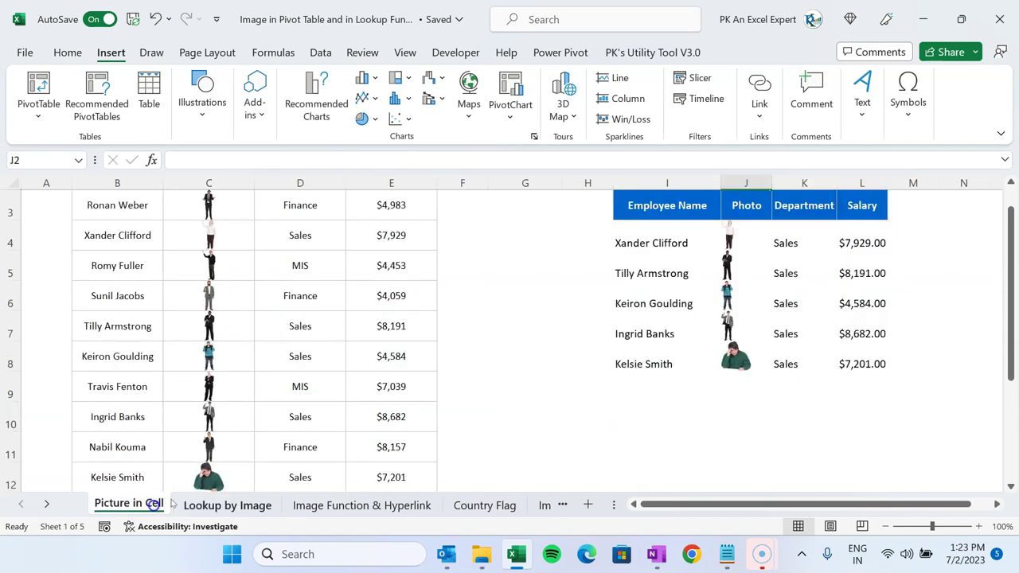
pyautogui.click(736, 293)
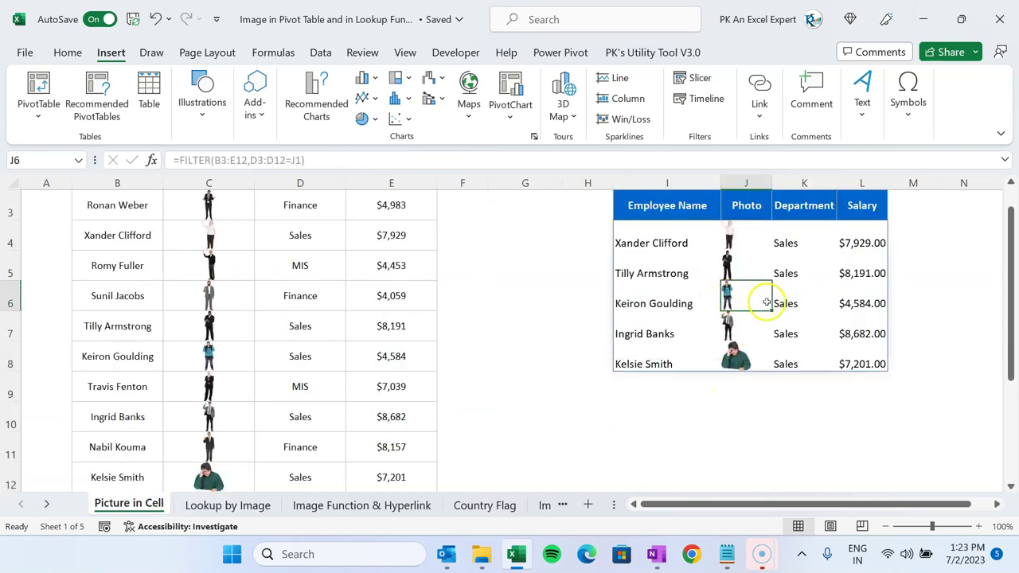
pyautogui.hotkey('ctrl', 'c')
pyautogui.click(227, 505)
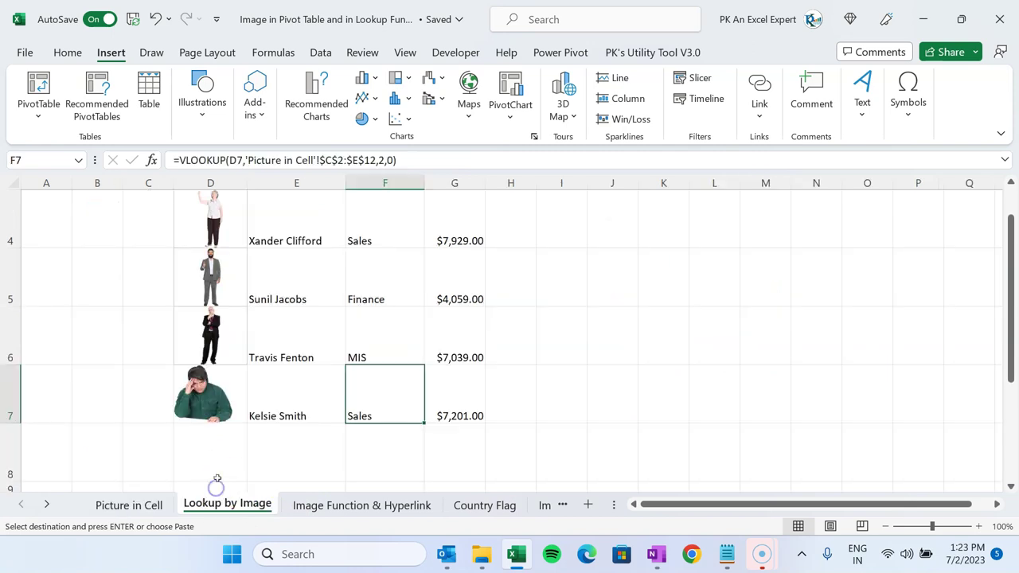
pyautogui.click(199, 446)
# Step: Try a regular paste of the copied photo into D8, undo it, and recheck the source cell on Picture in Cell
pyautogui.hotkey('ctrl', 'v')
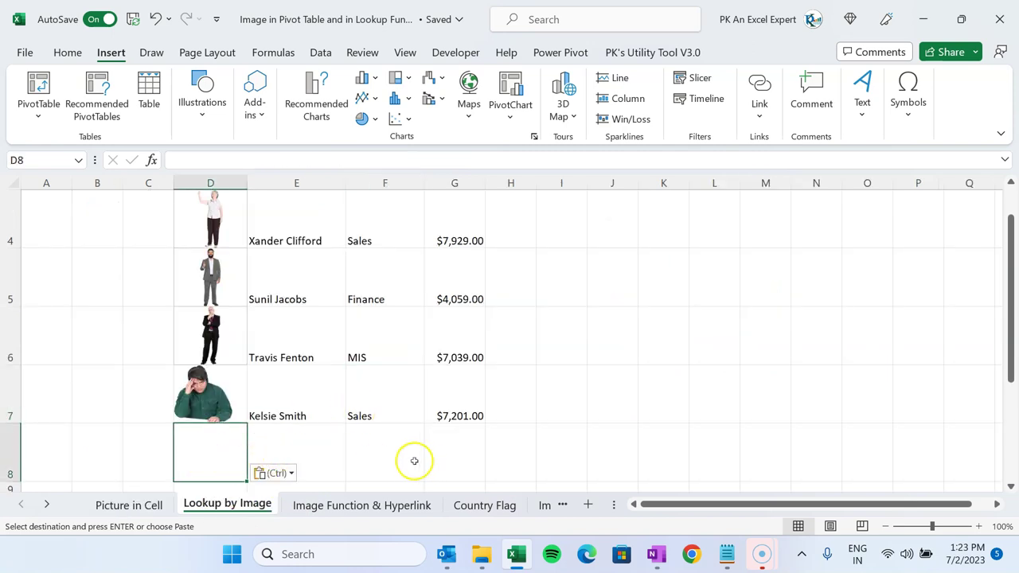
pyautogui.hotkey('ctrl', 'z')
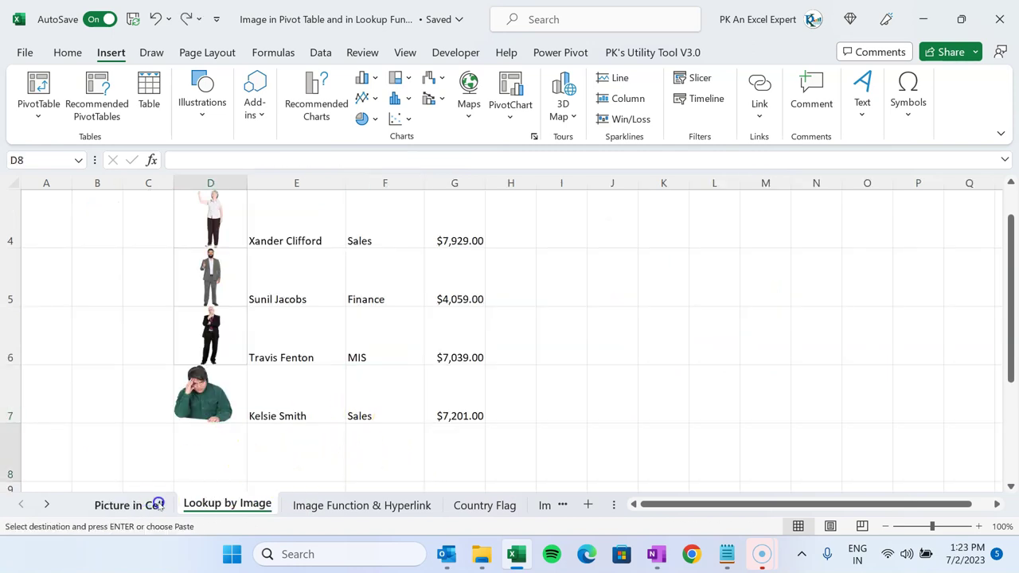
pyautogui.click(145, 505)
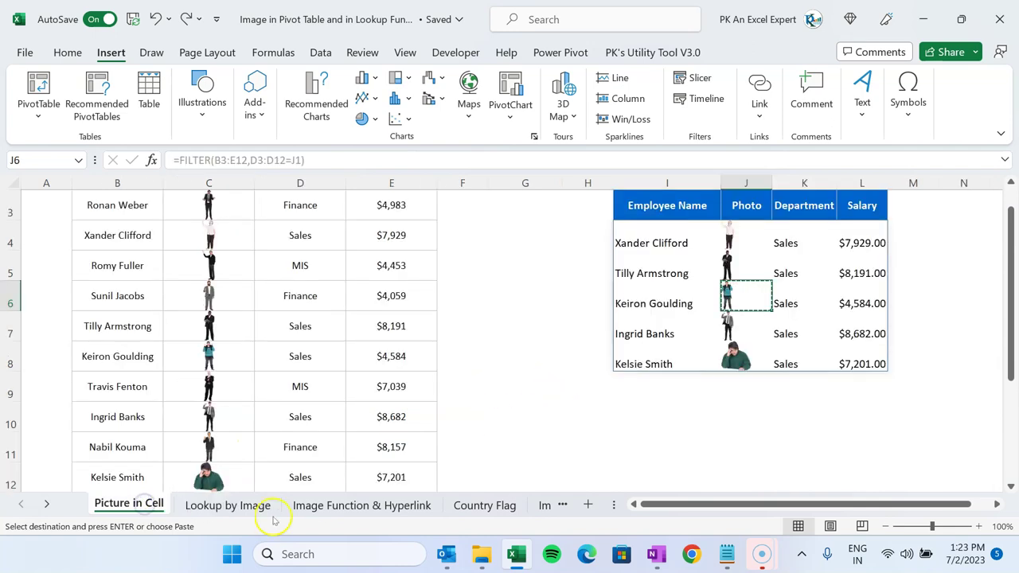
pyautogui.click(216, 506)
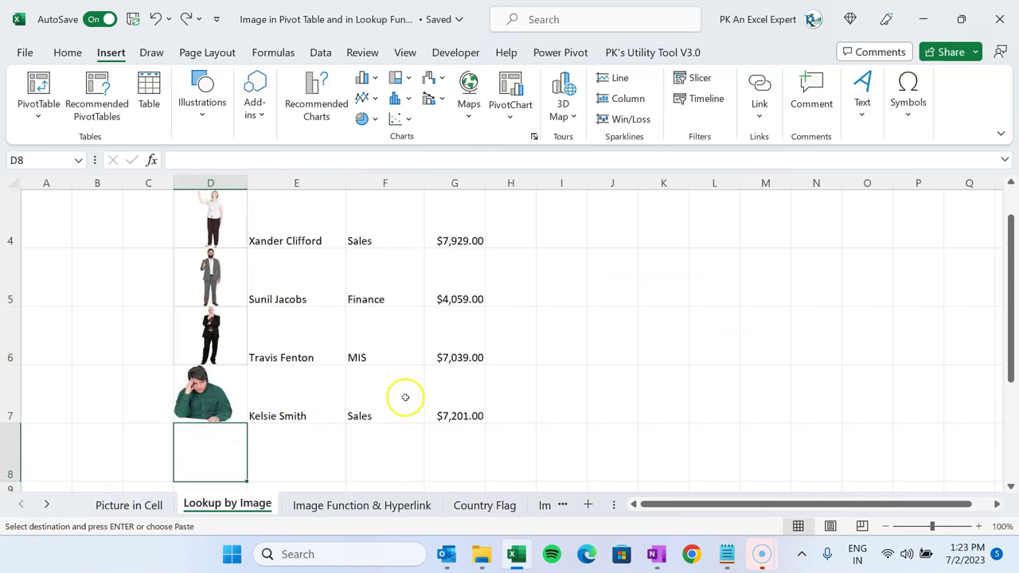
# Step: Paste the copied photo into D8 with Paste Special as Values
pyautogui.hotkey('alt', 'e')
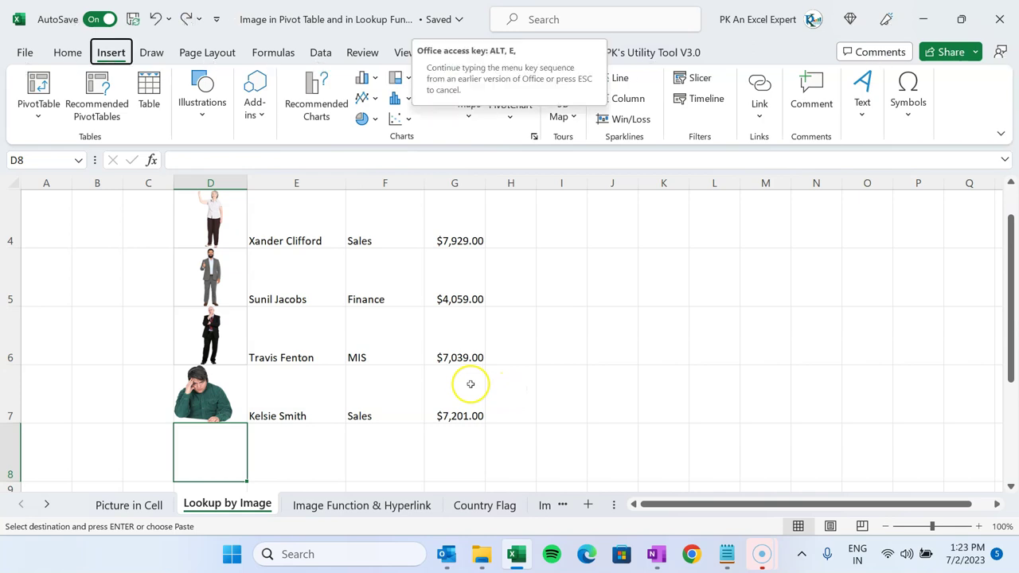
pyautogui.press('s')
pyautogui.click(623, 293)
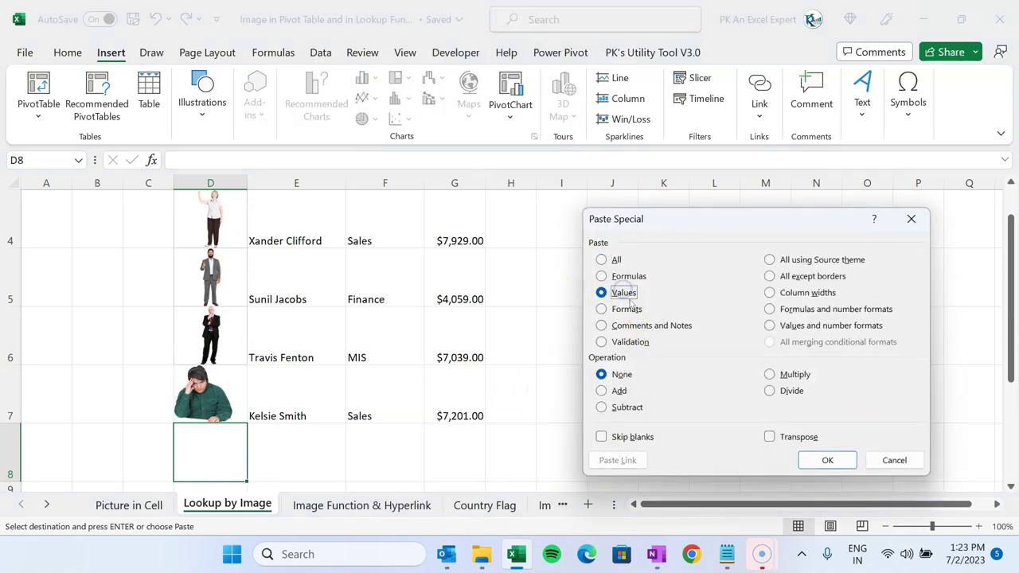
pyautogui.click(825, 460)
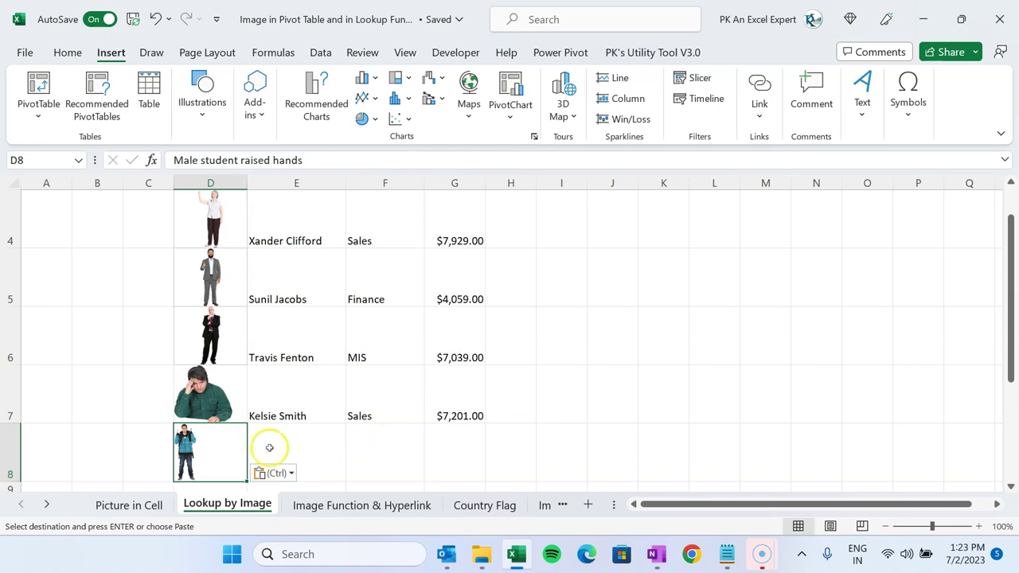
# Step: Fill the name, department and salary lookup formulas from row 7 into E8:G8 and check each cell of row 8
pyautogui.moveTo(269, 448); pyautogui.dragTo(452, 447)
pyautogui.press('Return')
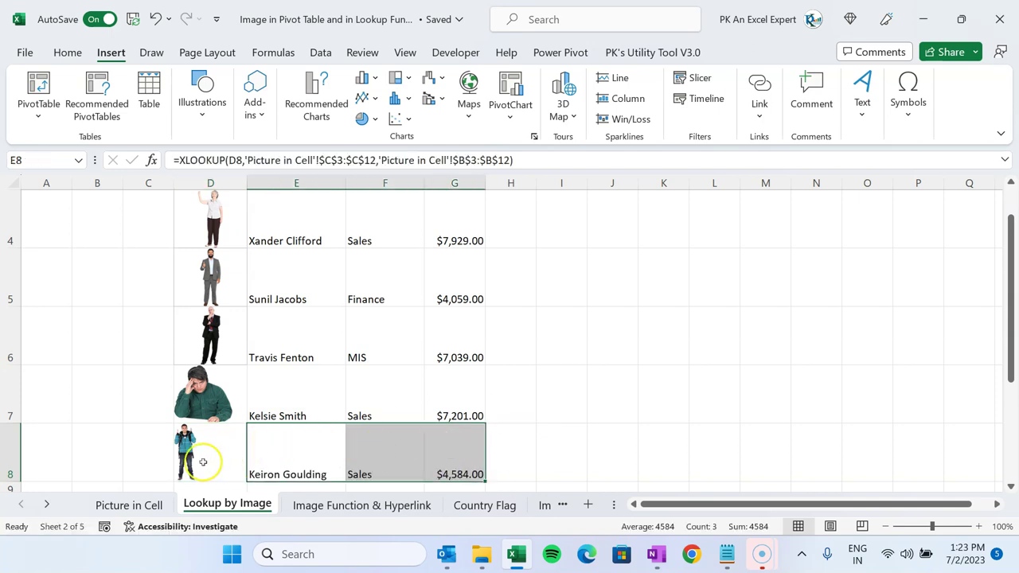
pyautogui.click(199, 462)
pyautogui.click(294, 463)
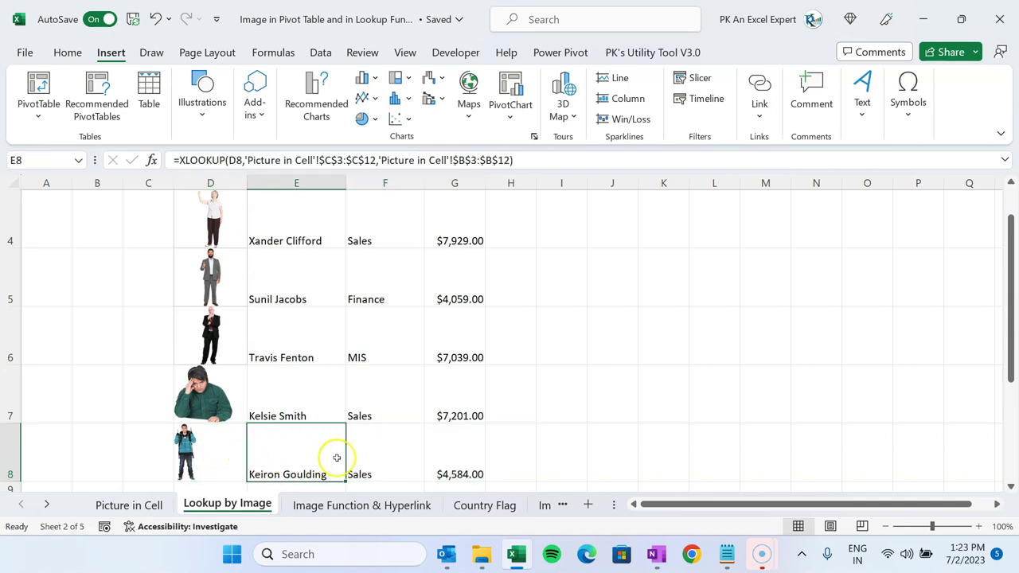
pyautogui.click(373, 457)
pyautogui.click(472, 462)
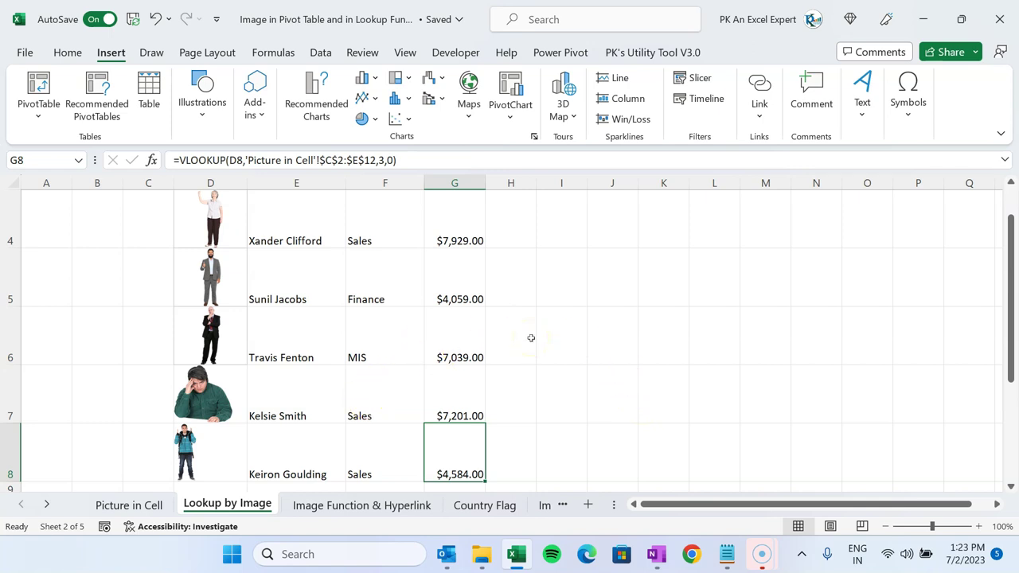
# Step: On Image Function & Hyperlink, examine the first product's name, prices, discount, rating, and its image and link formulas
pyautogui.click(324, 506)
pyautogui.click(371, 228)
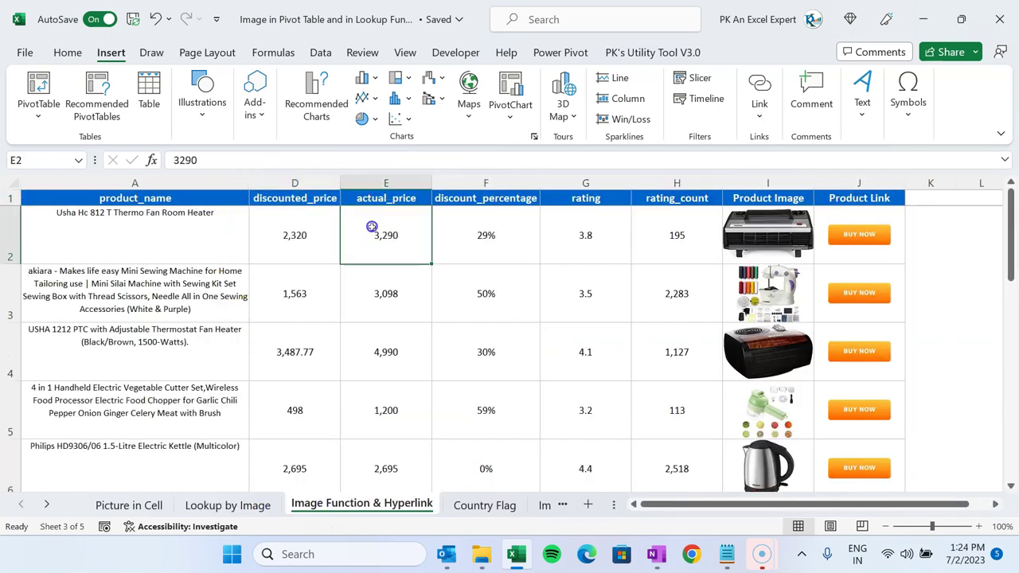
pyautogui.click(122, 231)
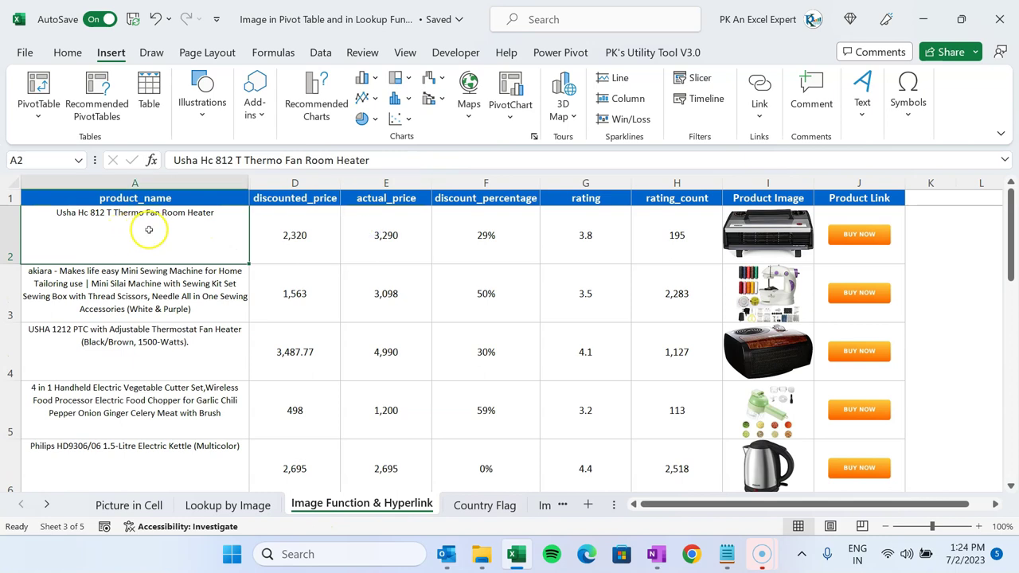
pyautogui.click(279, 230)
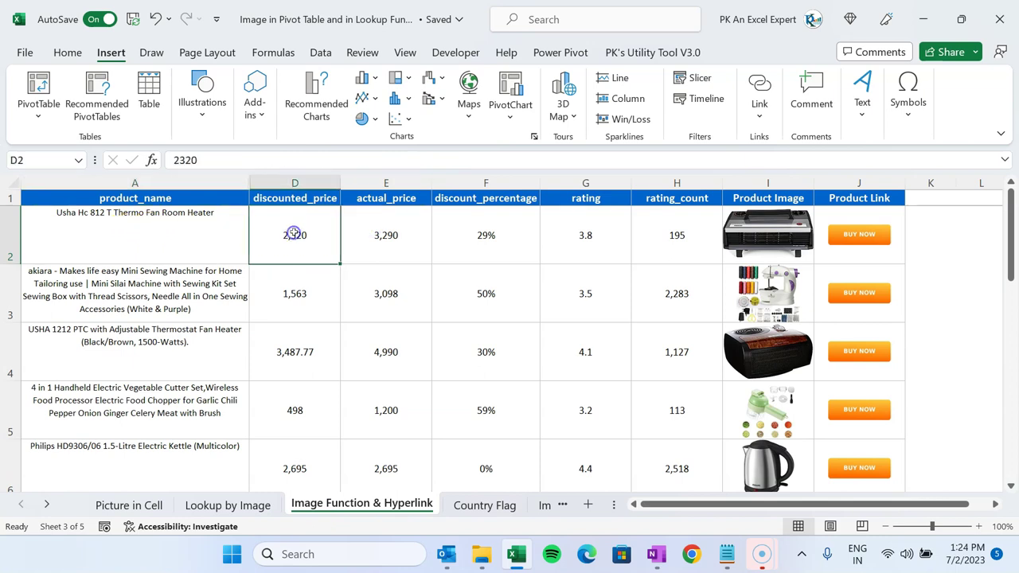
pyautogui.click(183, 227)
pyautogui.click(281, 227)
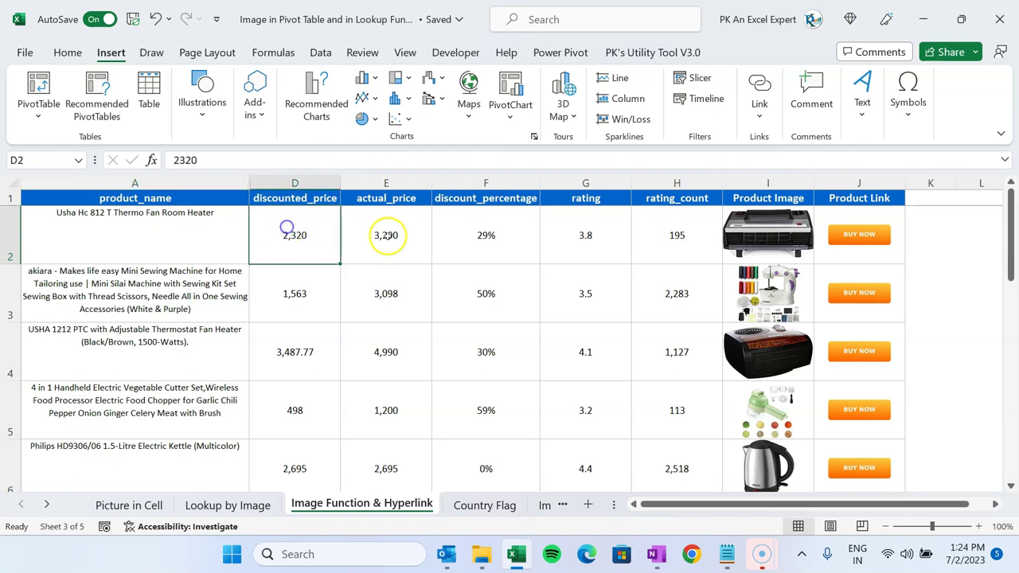
pyautogui.click(394, 226)
pyautogui.click(491, 228)
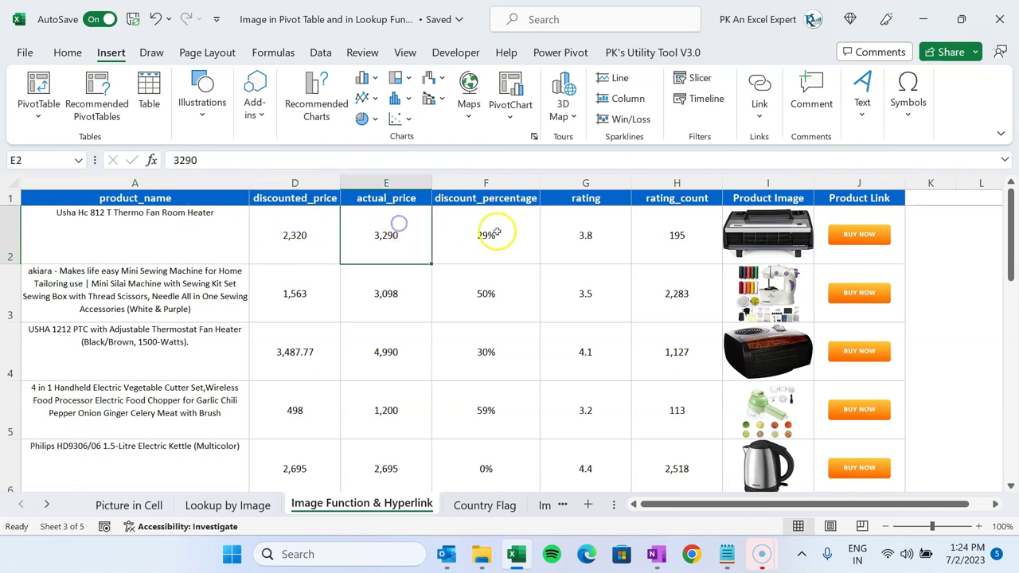
pyautogui.click(601, 236)
pyautogui.click(665, 235)
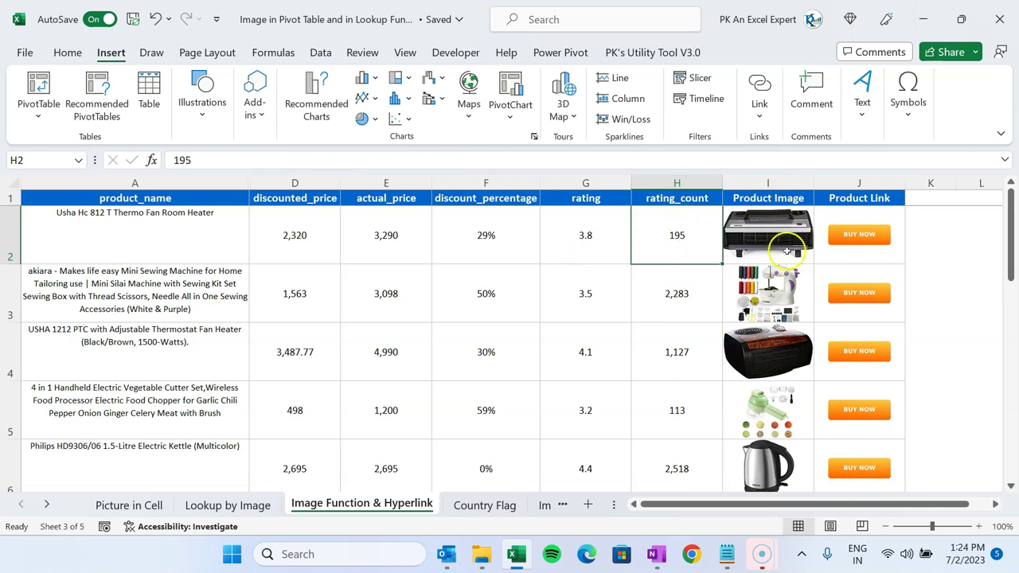
pyautogui.click(775, 209)
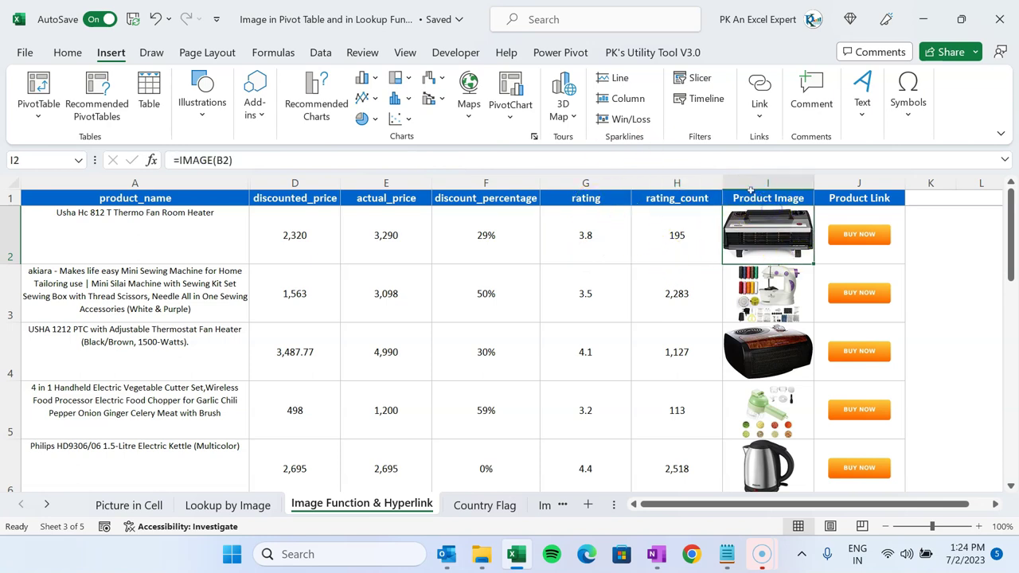
pyautogui.click(889, 214)
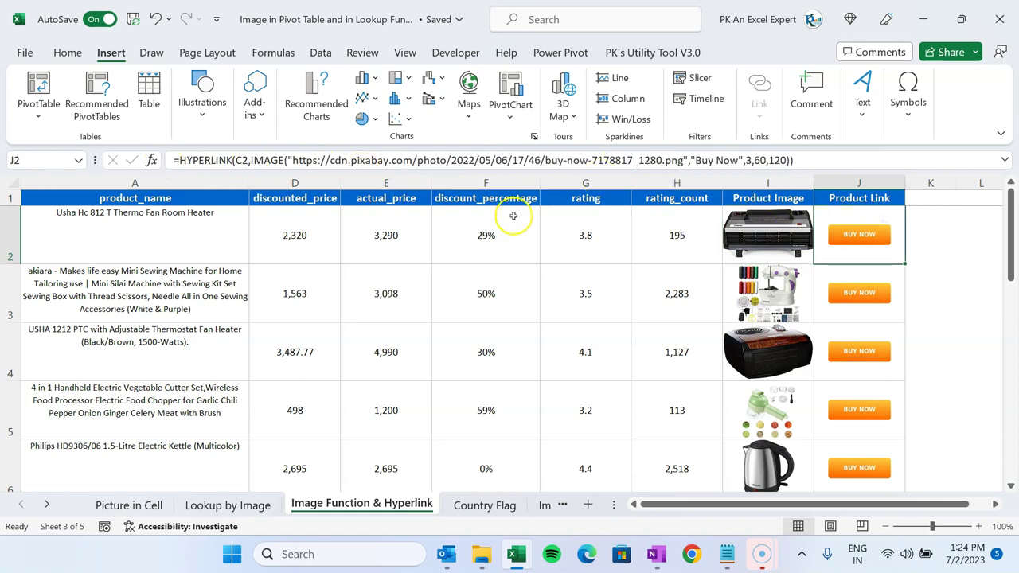
# Step: Clear the formulas from the Product Image and Product Link columns, starting at I2:J2
pyautogui.click(666, 225)
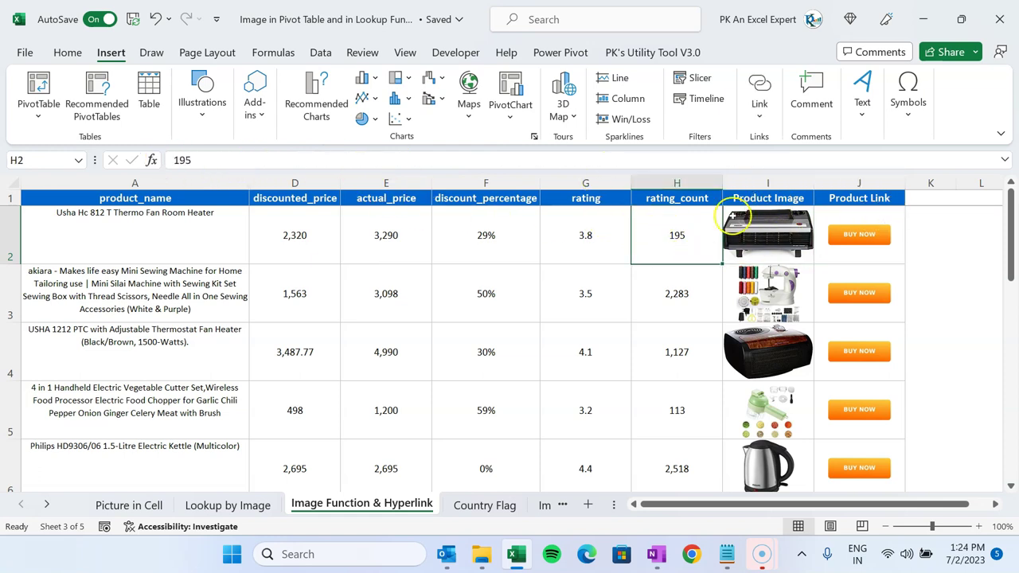
pyautogui.press('Right')
pyautogui.hotkey('shift', 'Right')
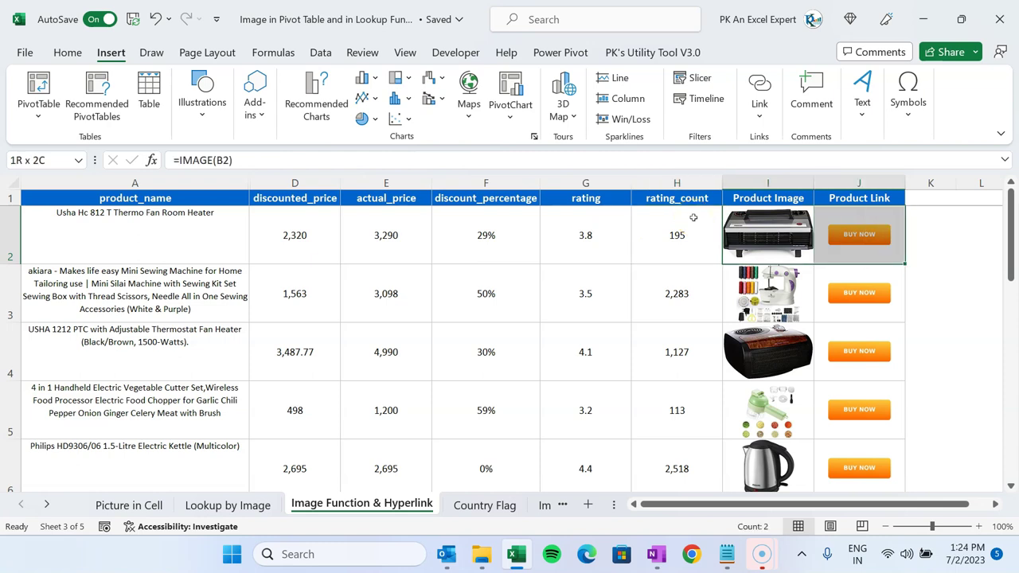
pyautogui.hotkey('ctrl', 'z')
pyautogui.hotkey('ctrl', 'z')
pyautogui.hotkey('ctrl', 'z')
pyautogui.hotkey('ctrl', 'z')
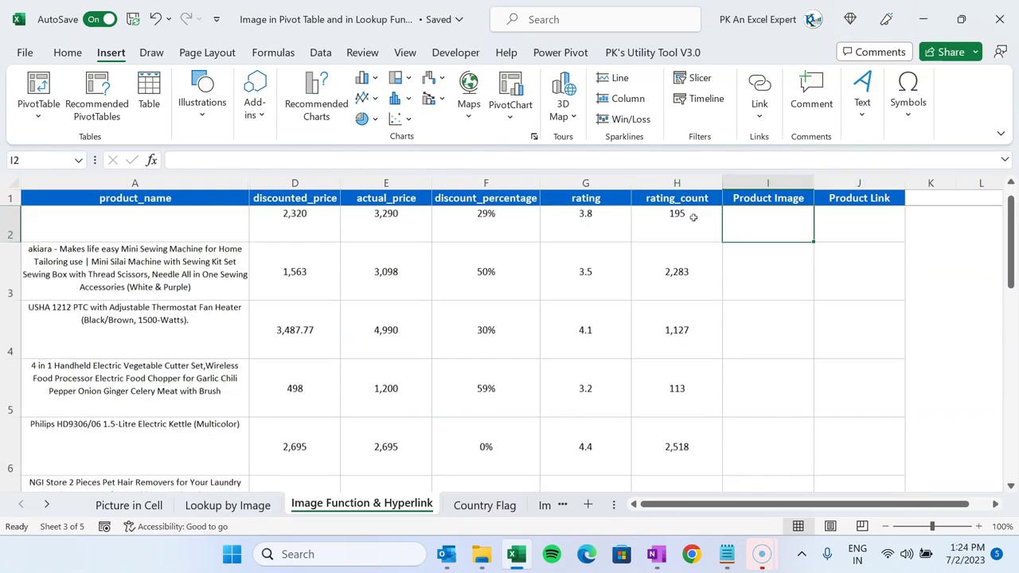
pyautogui.hotkey('ctrl', 'z')
pyautogui.hotkey('ctrl', 'z')
pyautogui.hotkey('ctrl', 'z')
# Step: Unhide the img_link and product_link columns between product_name and discounted_price
pyautogui.moveTo(239, 183); pyautogui.dragTo(377, 182)
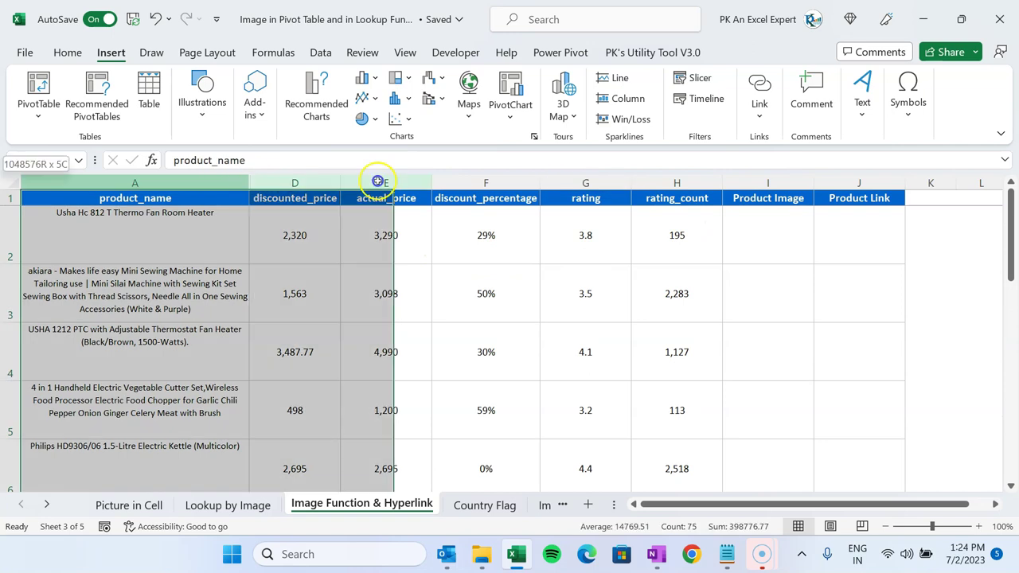
pyautogui.rightClick(291, 268)
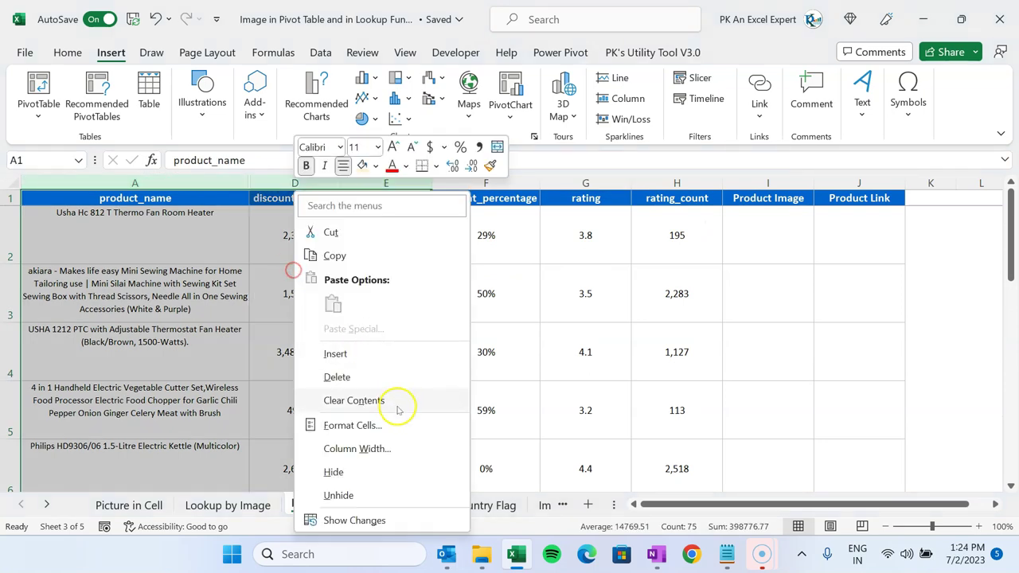
pyautogui.click(363, 496)
pyautogui.click(353, 307)
# Step: Examine the full image URL in B2 and the full product page URL in C2
pyautogui.click(308, 236)
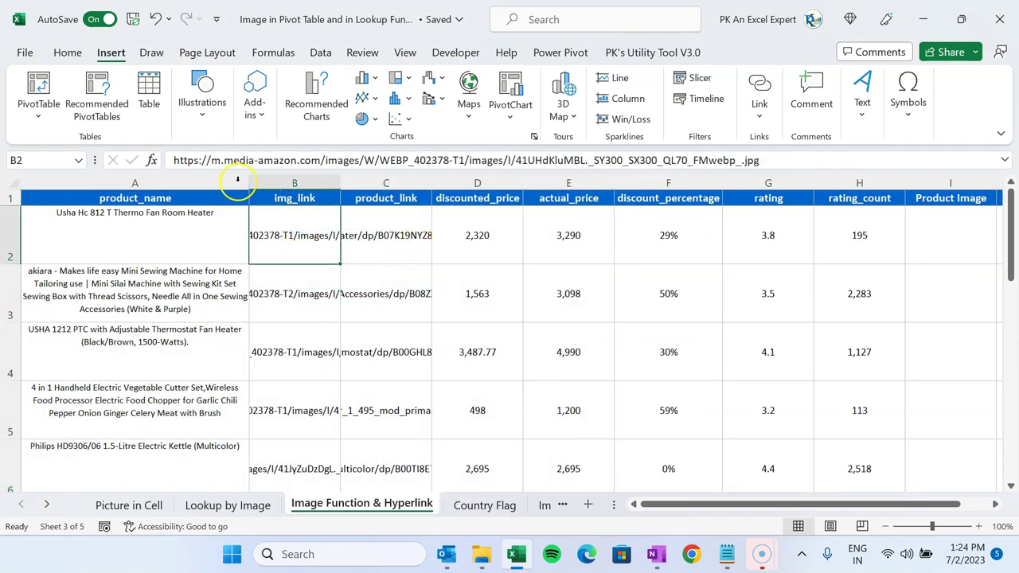
pyautogui.moveTo(177, 160); pyautogui.dragTo(808, 162)
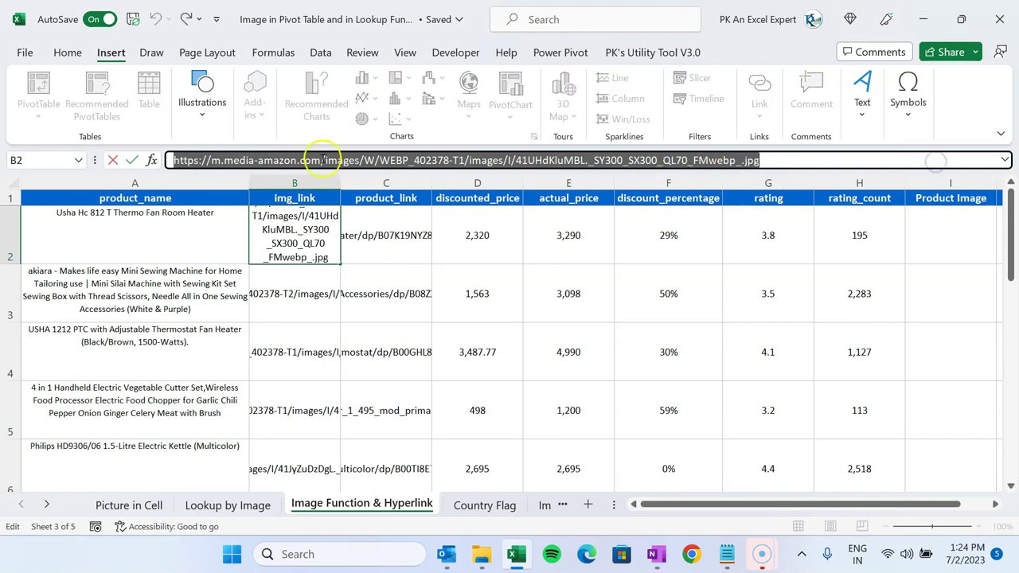
pyautogui.click(390, 221)
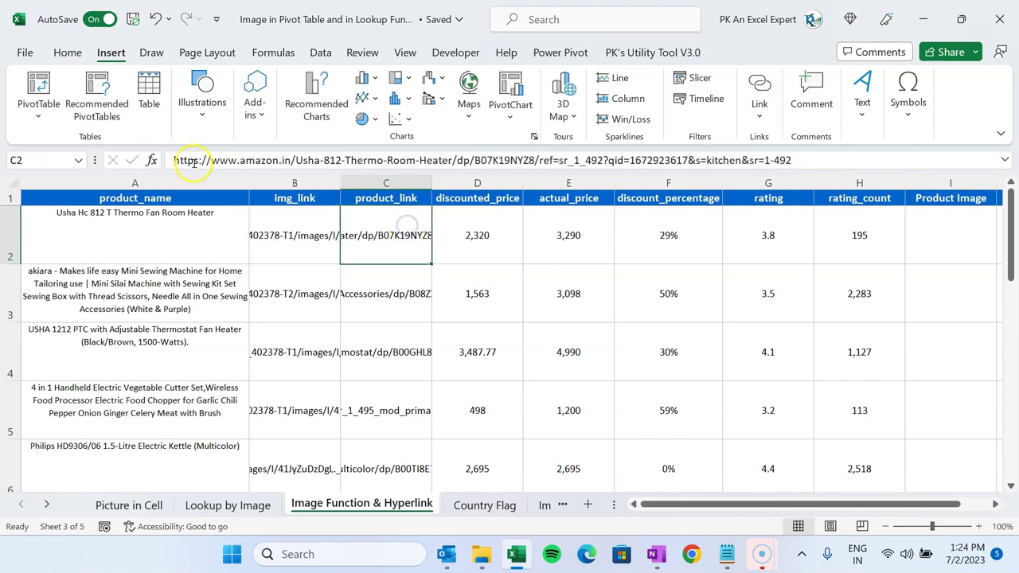
pyautogui.moveTo(167, 160); pyautogui.dragTo(886, 159)
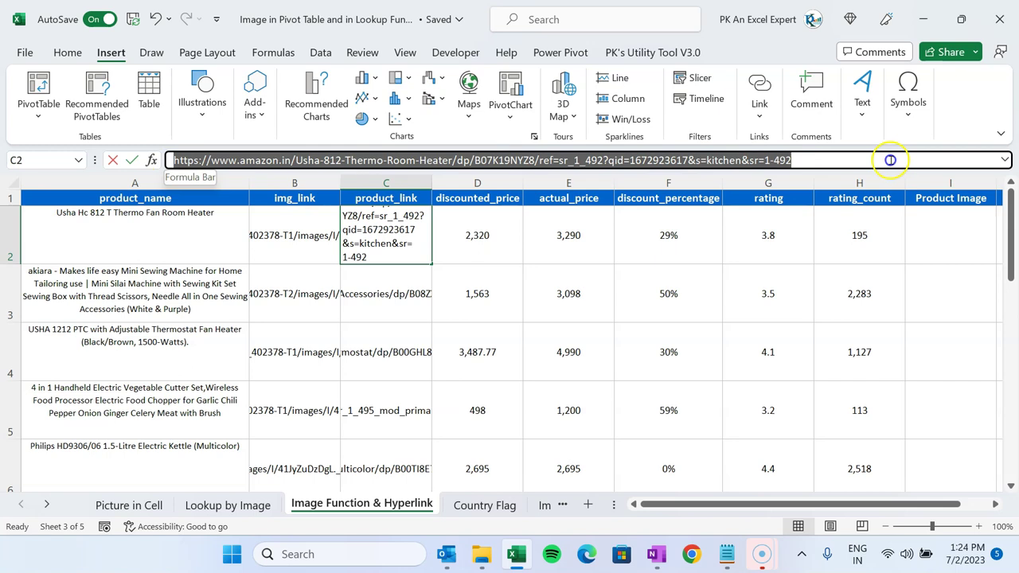
pyautogui.click(425, 226)
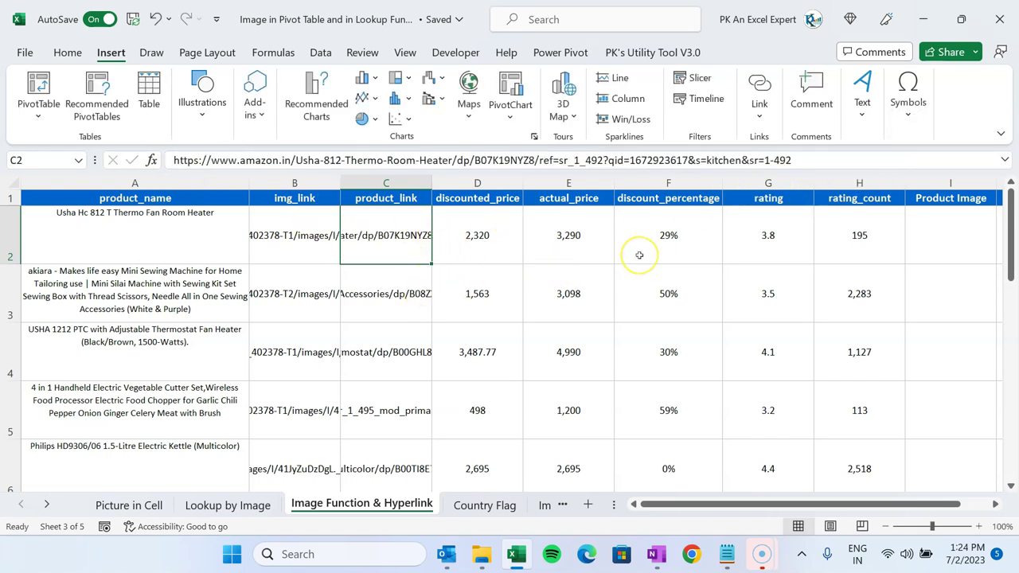
# Step: Enter =IMAGE(B2) in the first Product Image cell, I2, with the img_link cell as source
pyautogui.press('Right')
pyautogui.press('Right')
pyautogui.press('Right')
pyautogui.press('Right')
pyautogui.press('Right')
pyautogui.press('Right')
pyautogui.press('Right')
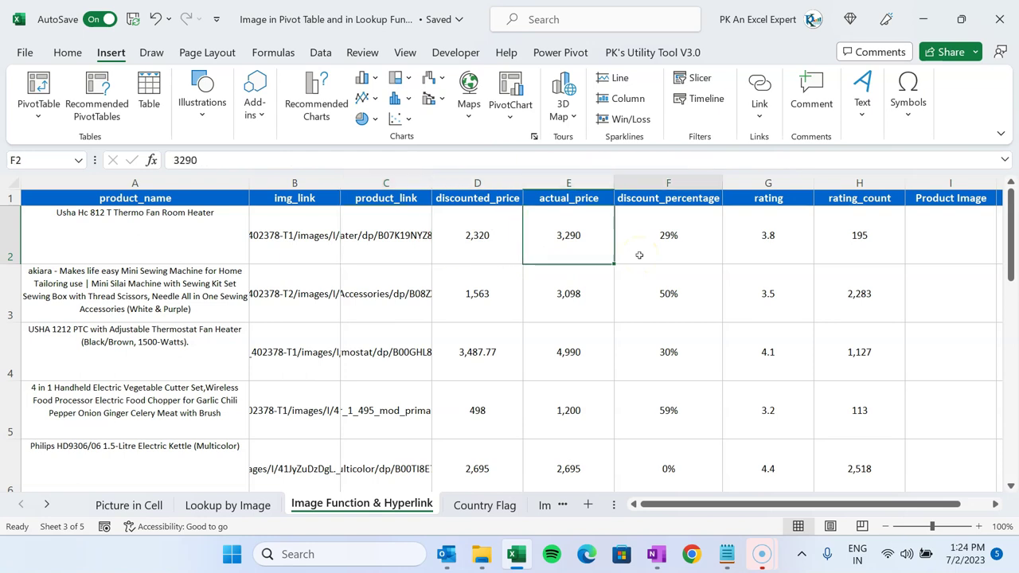
pyautogui.press('Left')
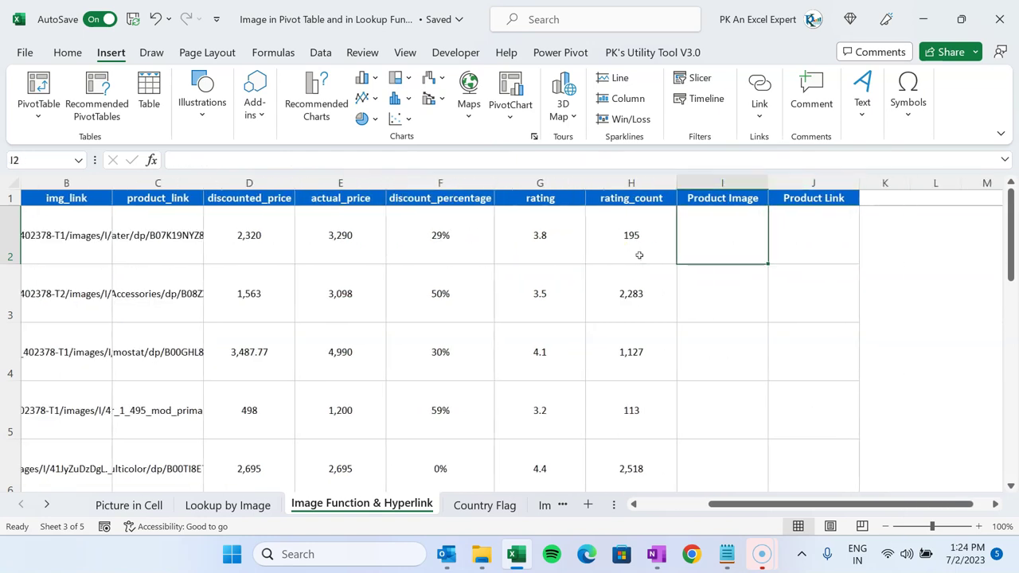
pyautogui.write('=in')
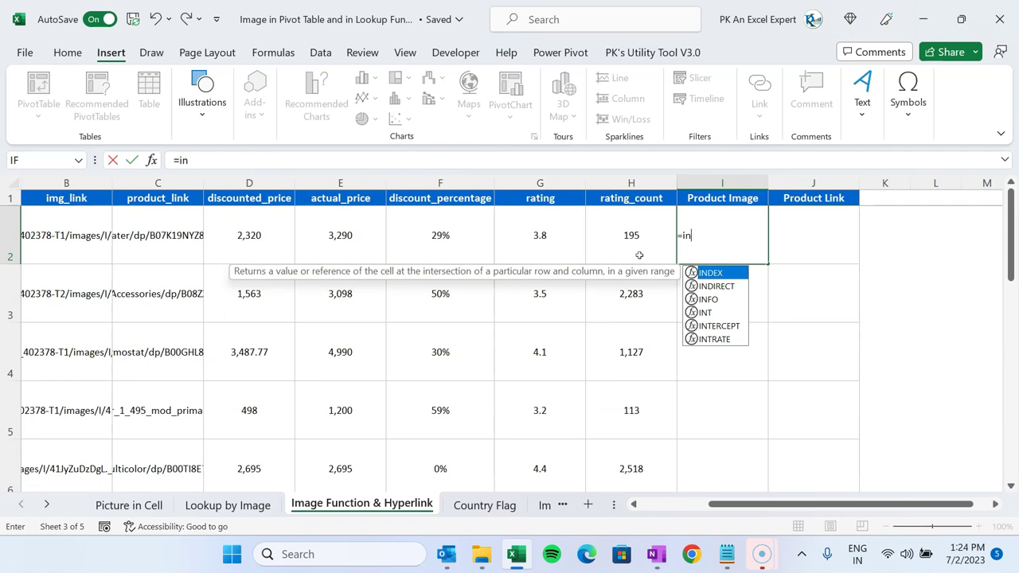
pyautogui.press('BackSpace')
pyautogui.write('m')
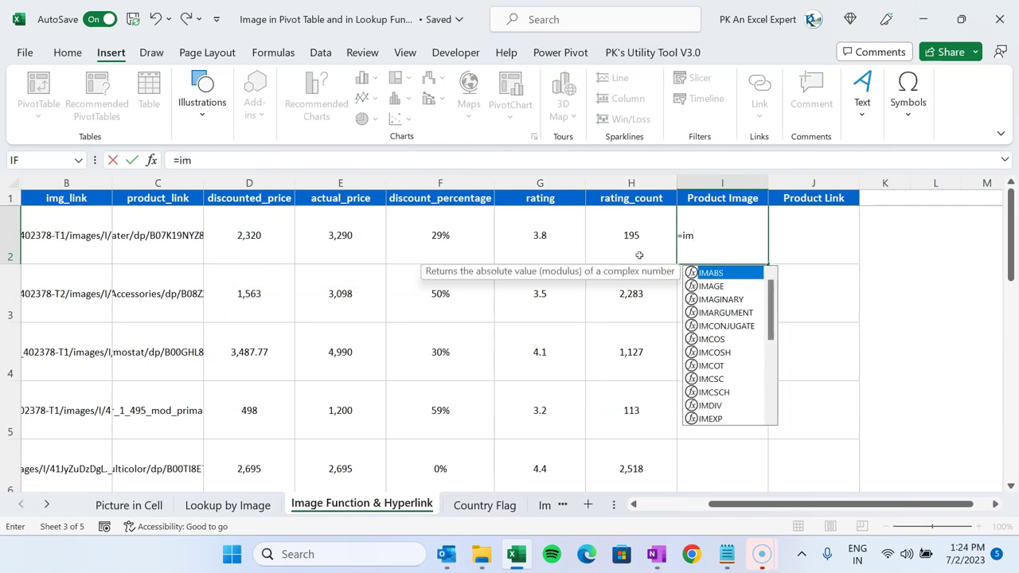
pyautogui.write('a')
pyautogui.press('Tab')
pyautogui.press('Left')
pyautogui.press('Left')
pyautogui.press('Left')
pyautogui.press('Left')
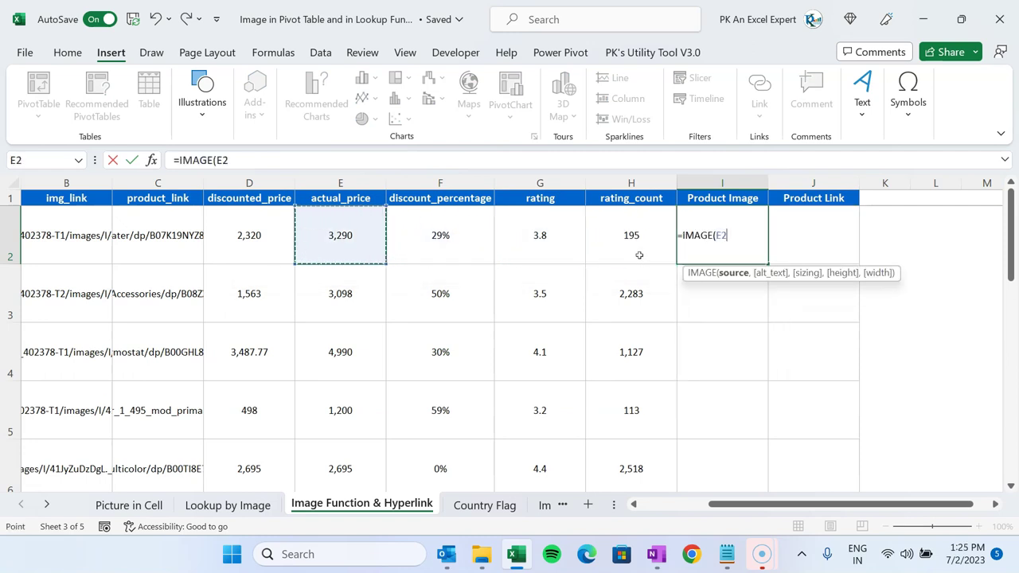
pyautogui.press('Left')
pyautogui.press('Left')
pyautogui.press('Left')
pyautogui.press('Left')
pyautogui.press('Right')
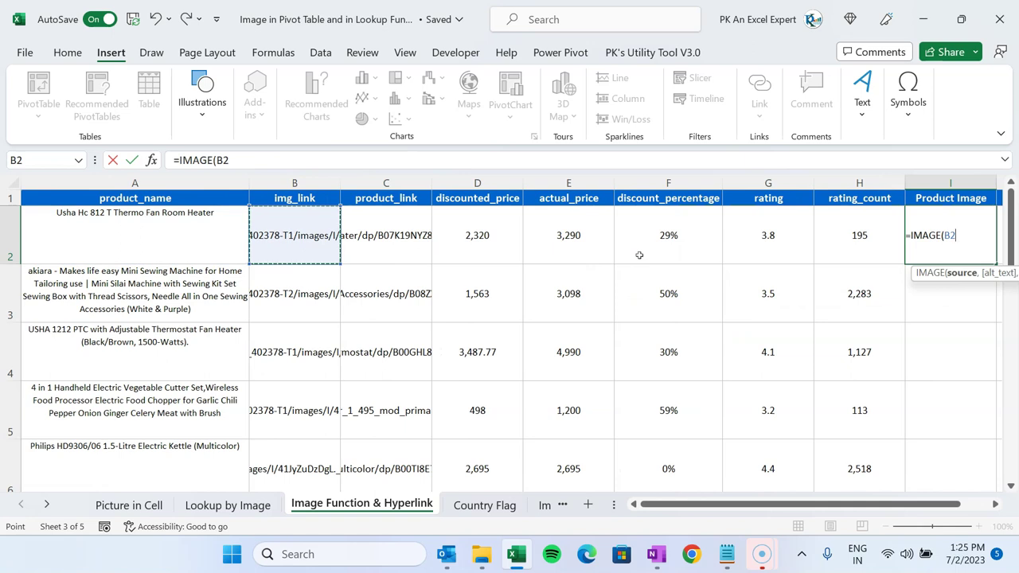
pyautogui.write(')')
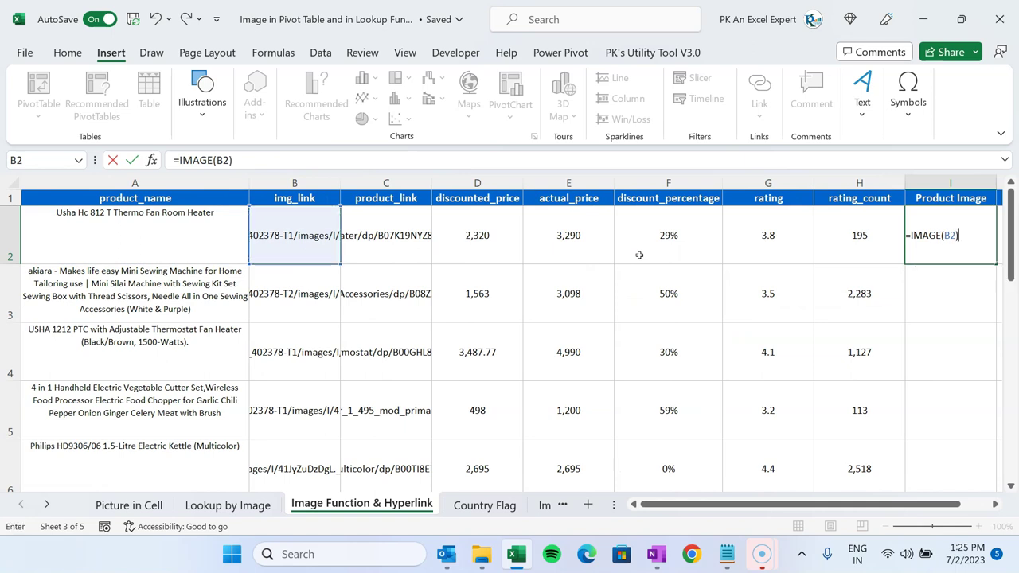
pyautogui.press('Return')
# Step: Fill the IMAGE formula from I2 down the Product Image column to row 15
pyautogui.press('Up')
pyautogui.press('Right')
pyautogui.press('Left')
pyautogui.press('Left')
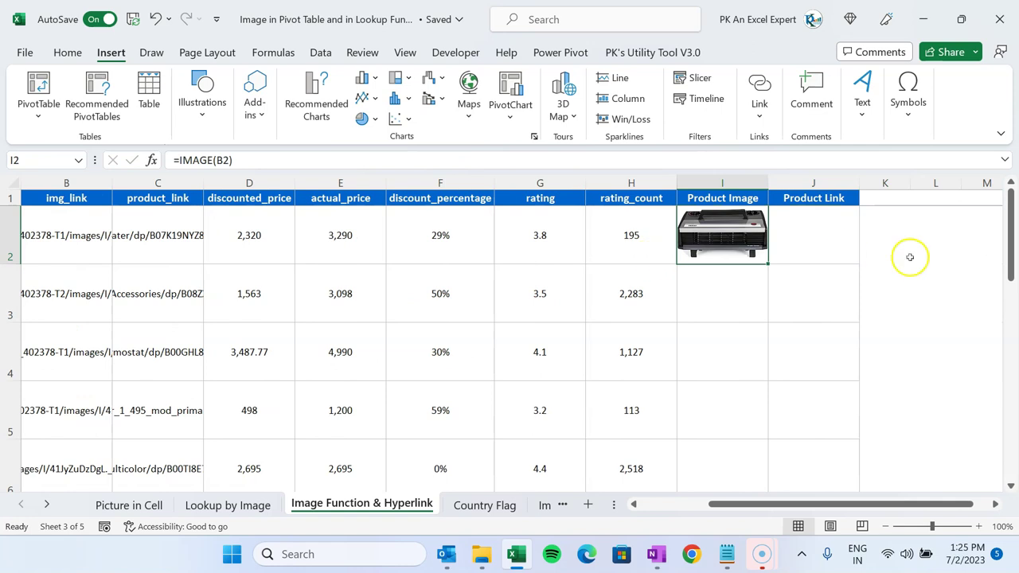
pyautogui.doubleClick(768, 263)
# Step: Check the images down the Product Image column to I15 and return to I2
pyautogui.press('Down')
pyautogui.press('Down')
pyautogui.press('Down')
pyautogui.press('Down')
pyautogui.press('Down')
pyautogui.press('Down')
pyautogui.press('Down')
pyautogui.press('Down')
pyautogui.press('Down')
pyautogui.press('Down')
pyautogui.press('Down')
pyautogui.press('Down')
pyautogui.press('Down')
pyautogui.press('Down')
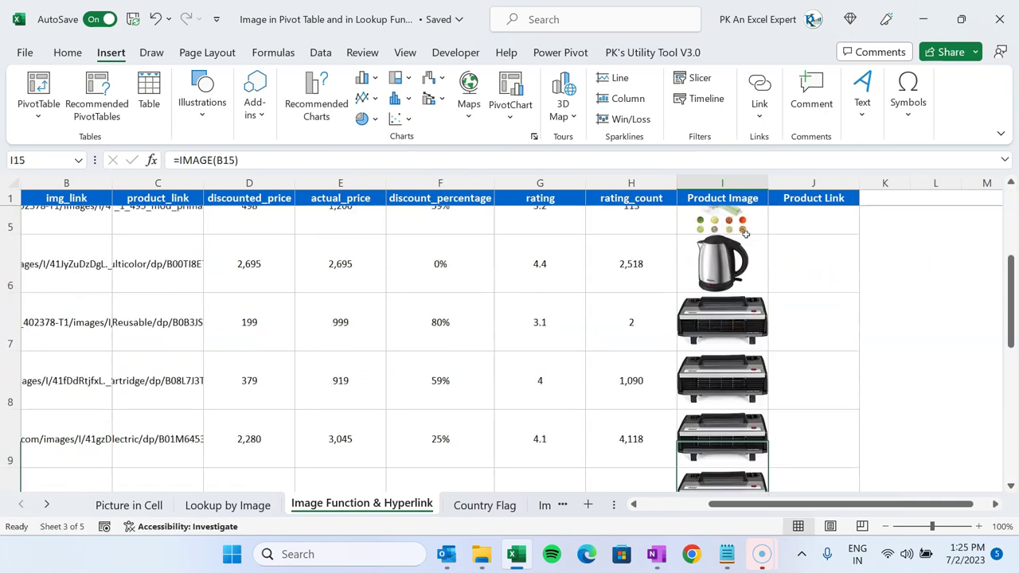
pyautogui.press('Up')
pyautogui.press('Up')
pyautogui.press('Down')
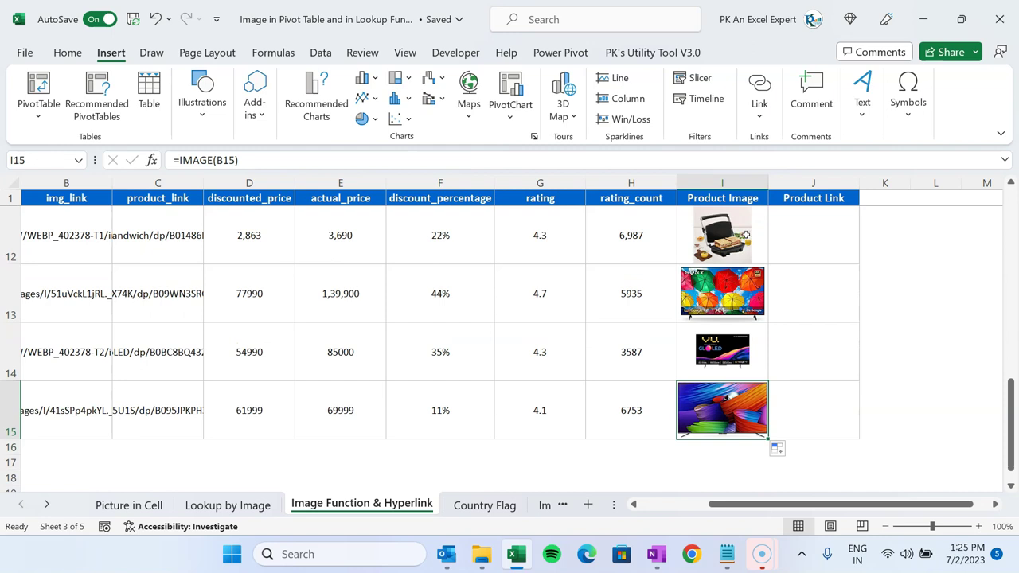
pyautogui.hotkey('ctrl', 'Up')
pyautogui.press('Down')
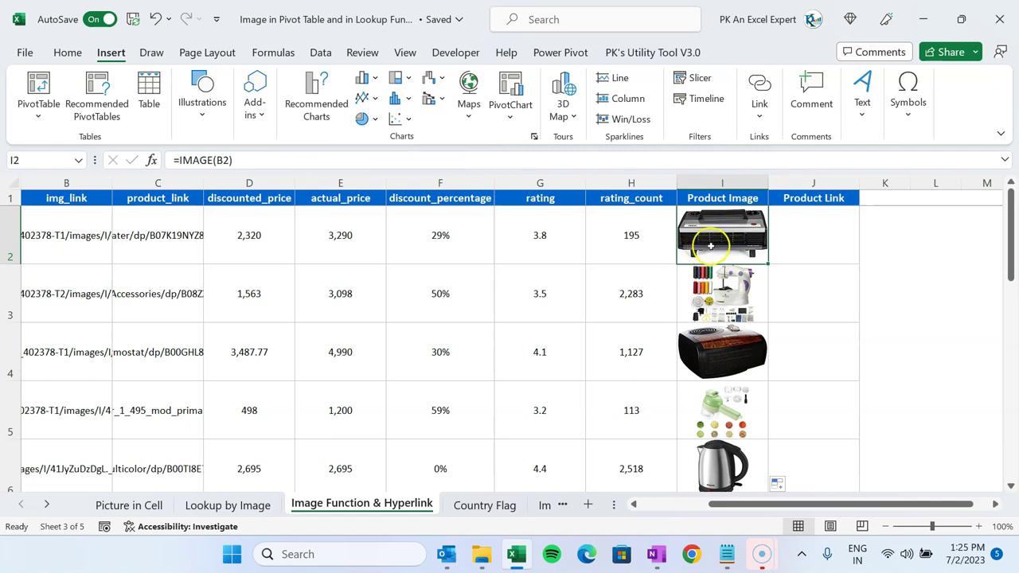
# Step: Open the enlarged image previews of the products in I2 and I3 and close them
pyautogui.hotkey('ctrl', 'shift', 'F5')
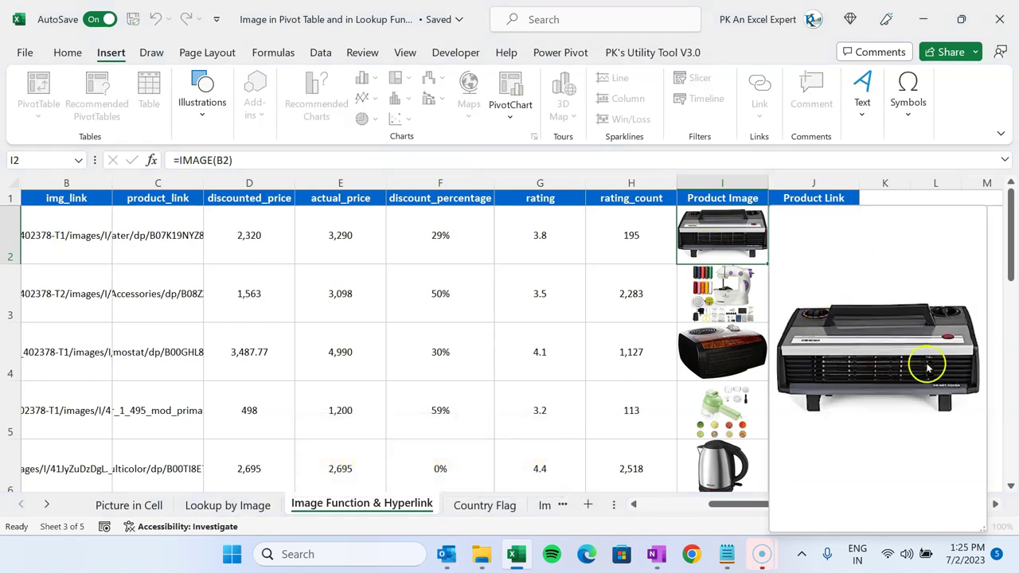
pyautogui.click(735, 293)
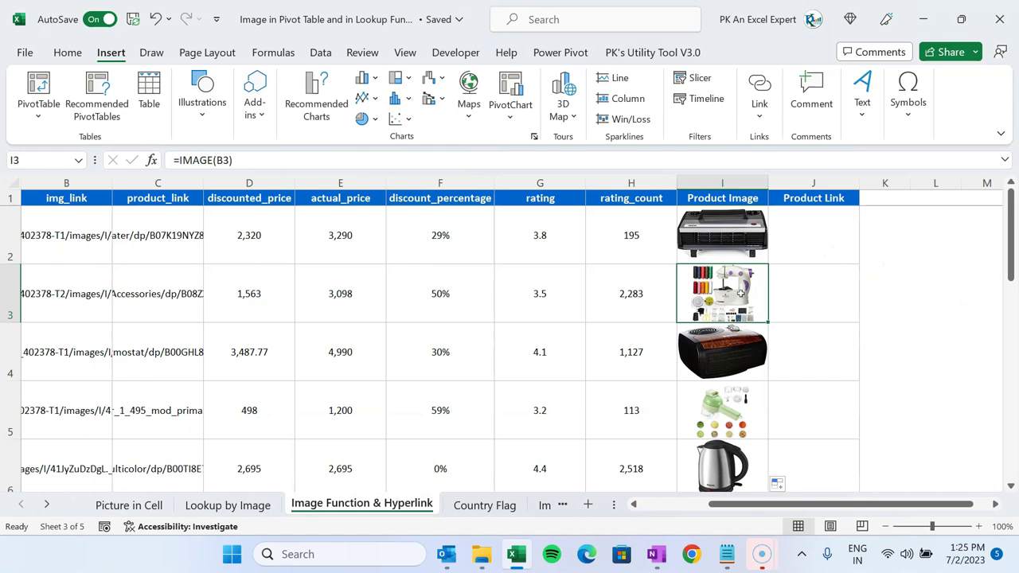
pyautogui.hotkey('ctrl', 'shift', 'F5')
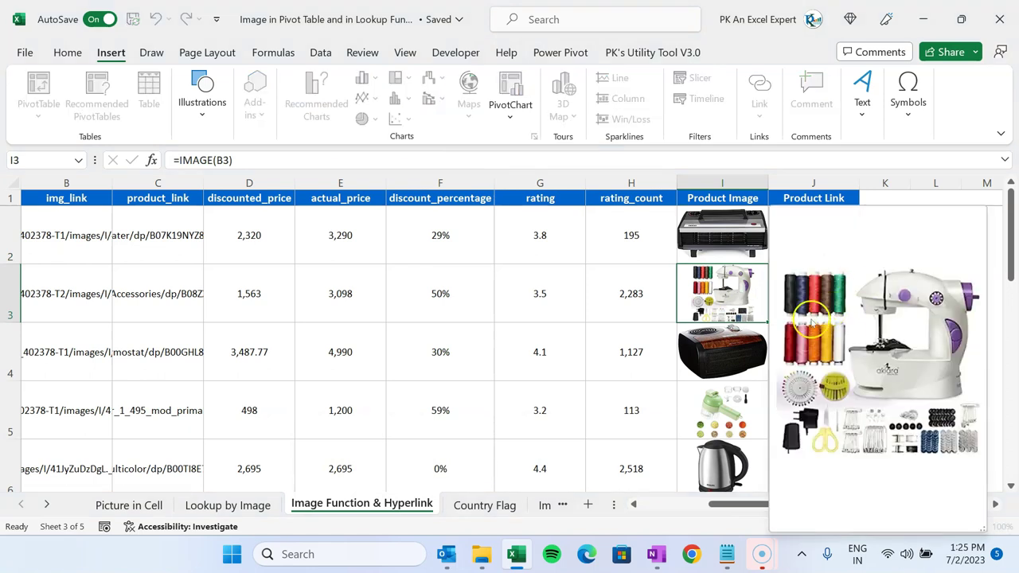
pyautogui.press('Escape')
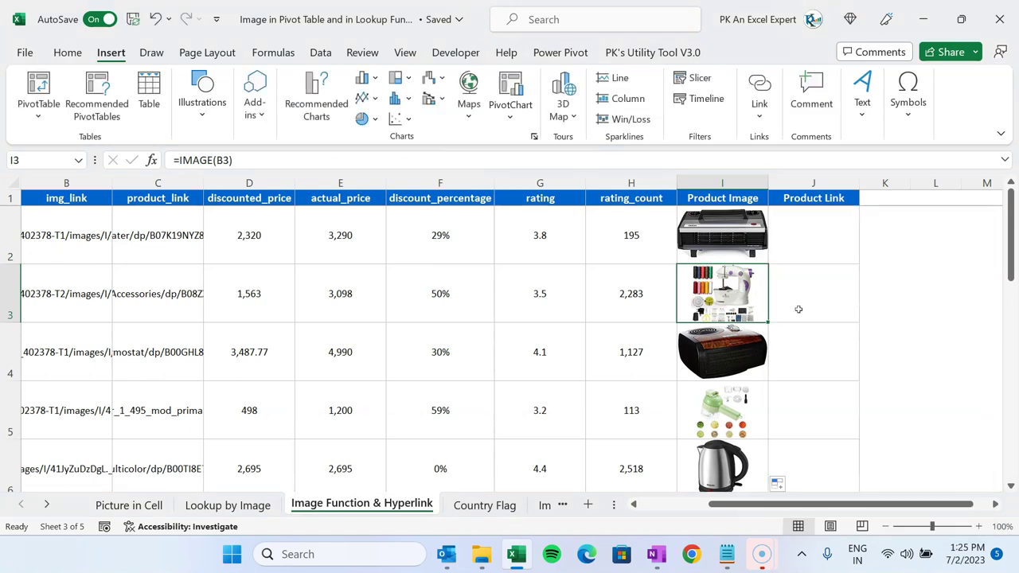
# Step: Look at the employee photos in the Picture in Cell sheet and return to the Image Function & Hyperlink sheet
pyautogui.click(132, 506)
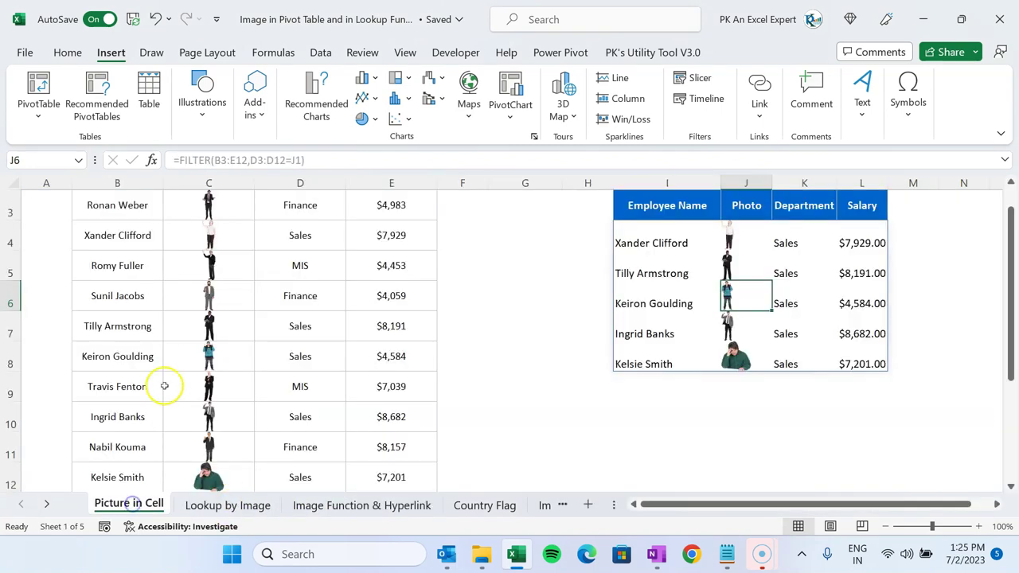
pyautogui.click(209, 295)
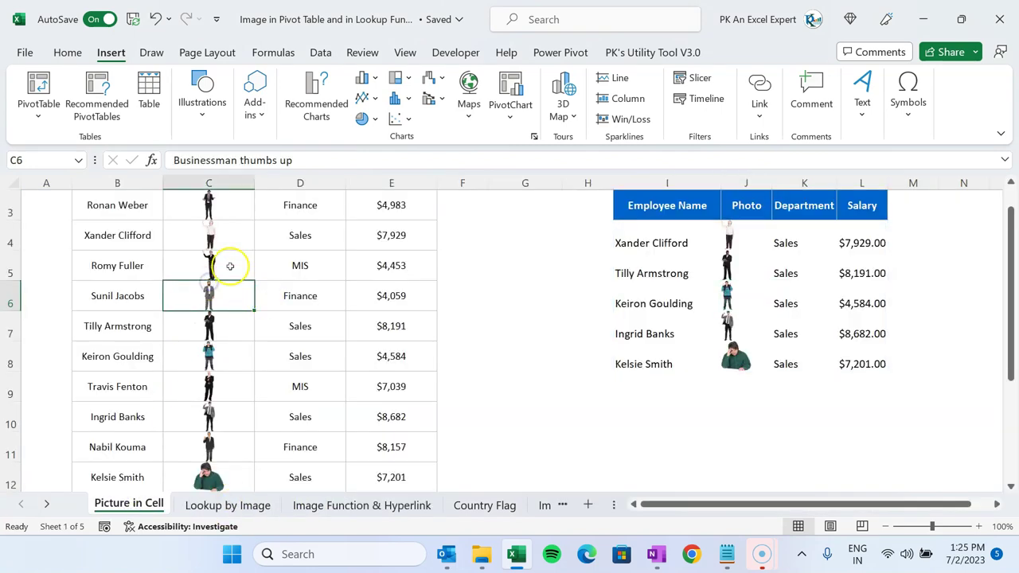
pyautogui.click(259, 313)
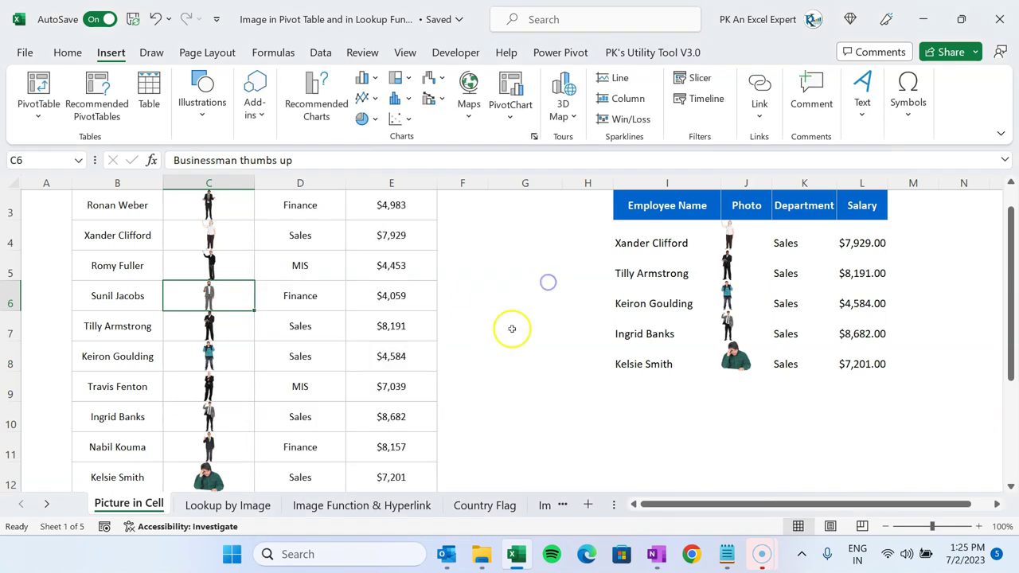
pyautogui.click(266, 503)
pyautogui.click(301, 508)
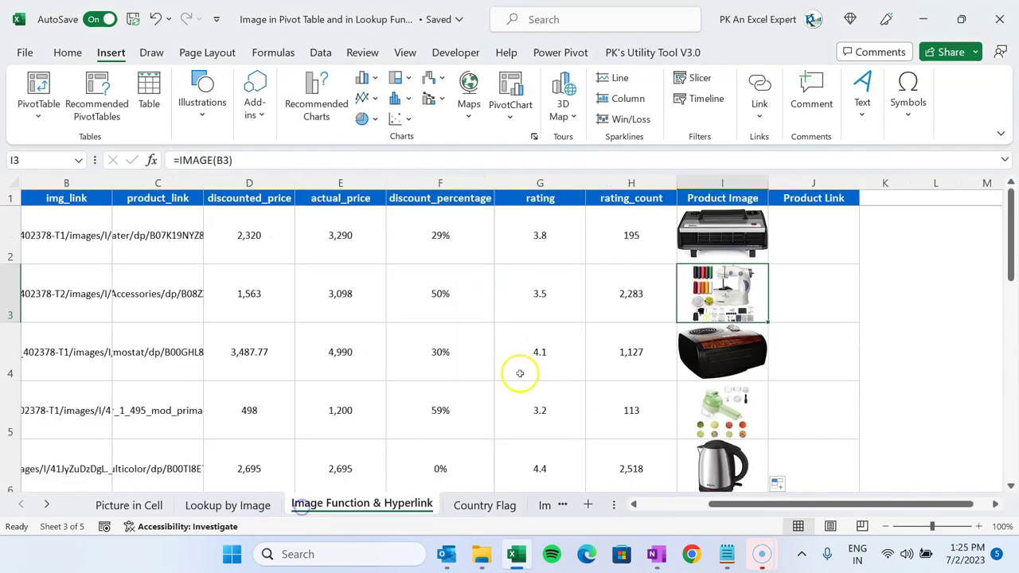
# Step: Enter =HYPERLINK(C2,"Buy Now") in the first Product Link cell, J2, with the product_link cell as location
pyautogui.click(800, 217)
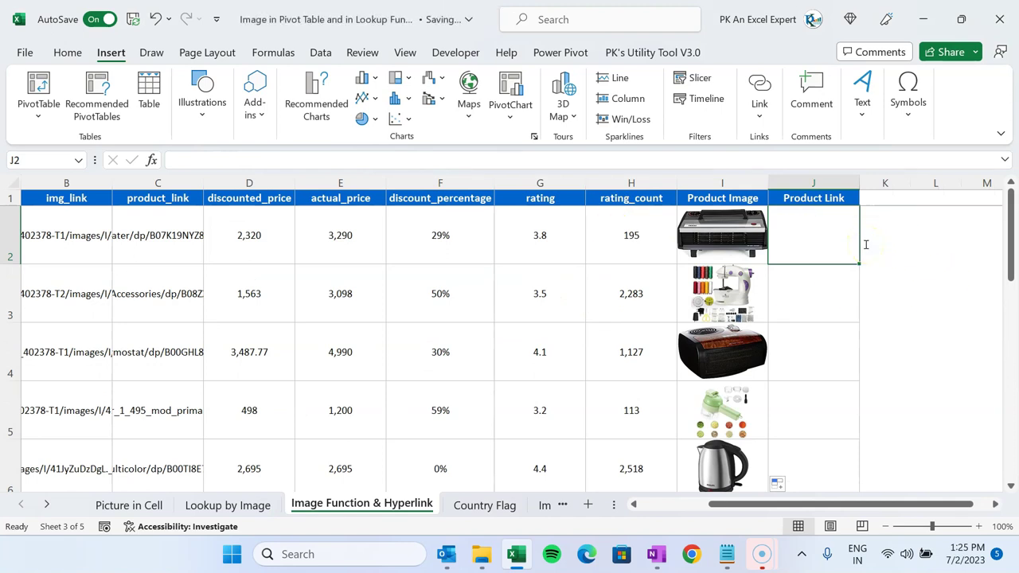
pyautogui.write('=hy')
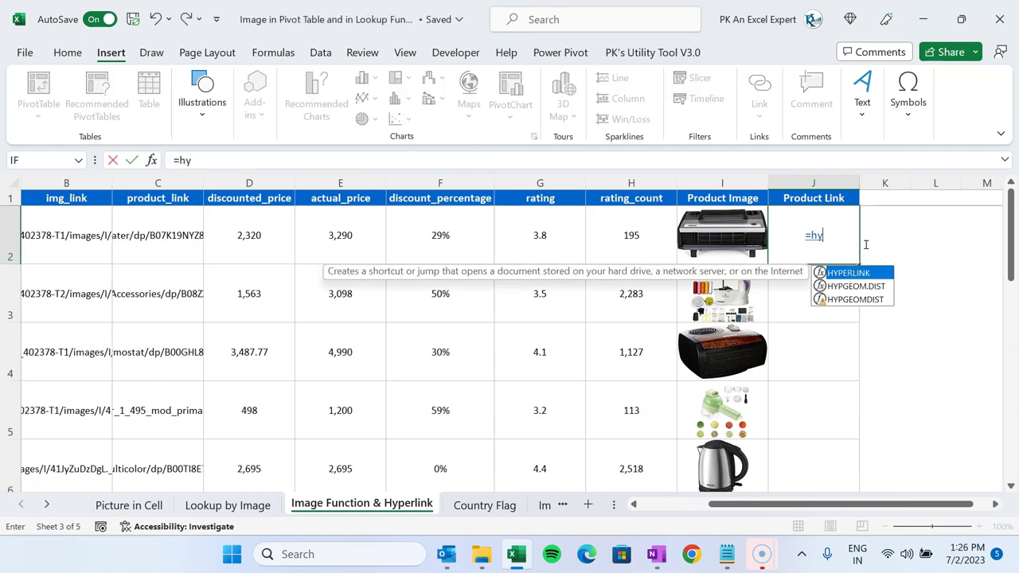
pyautogui.press('Tab')
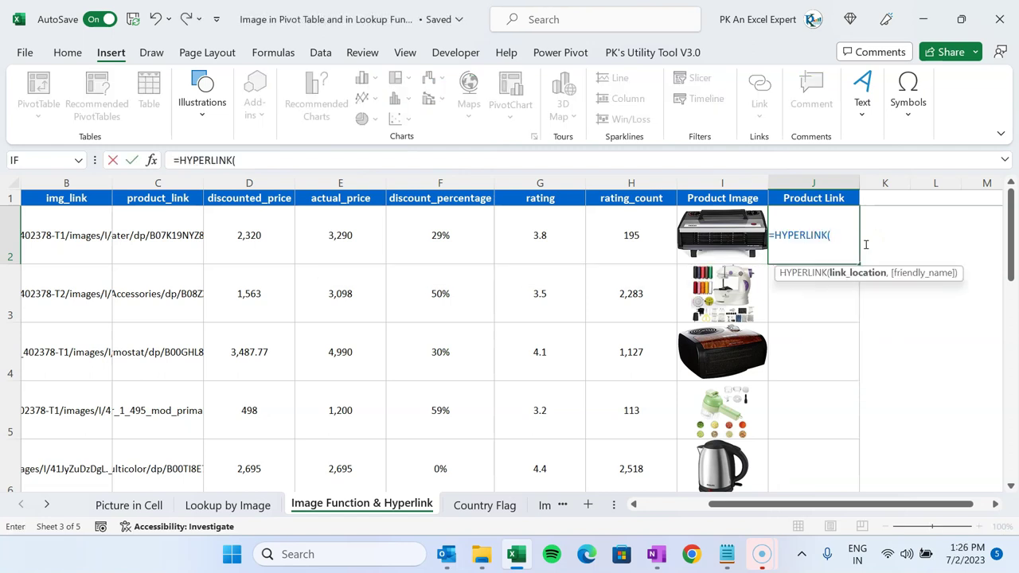
pyautogui.press('Left')
pyautogui.press('Left')
pyautogui.press('Left')
pyautogui.press('Left')
pyautogui.press('Left')
pyautogui.press('Left')
pyautogui.press('Left')
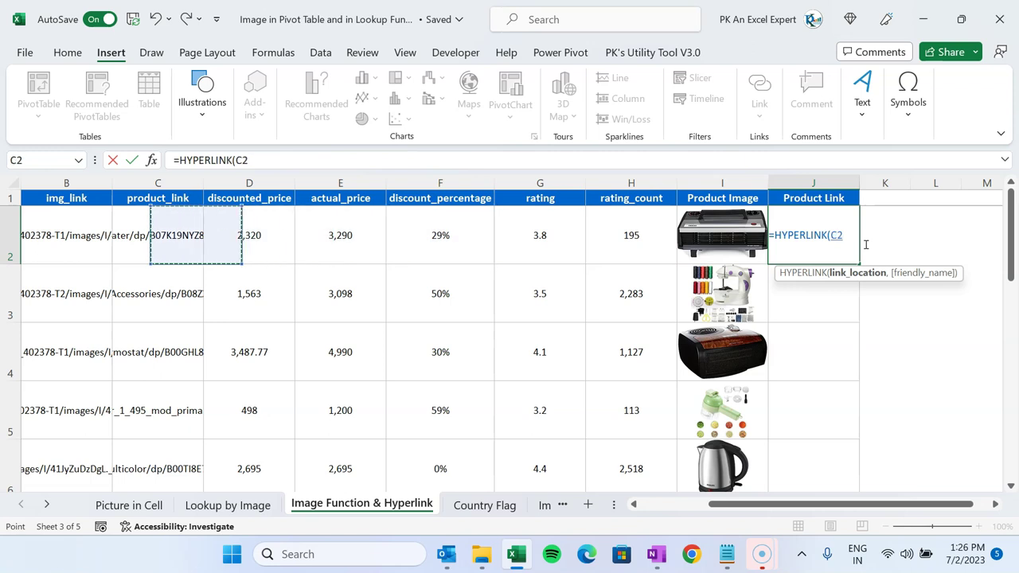
pyautogui.write(',')
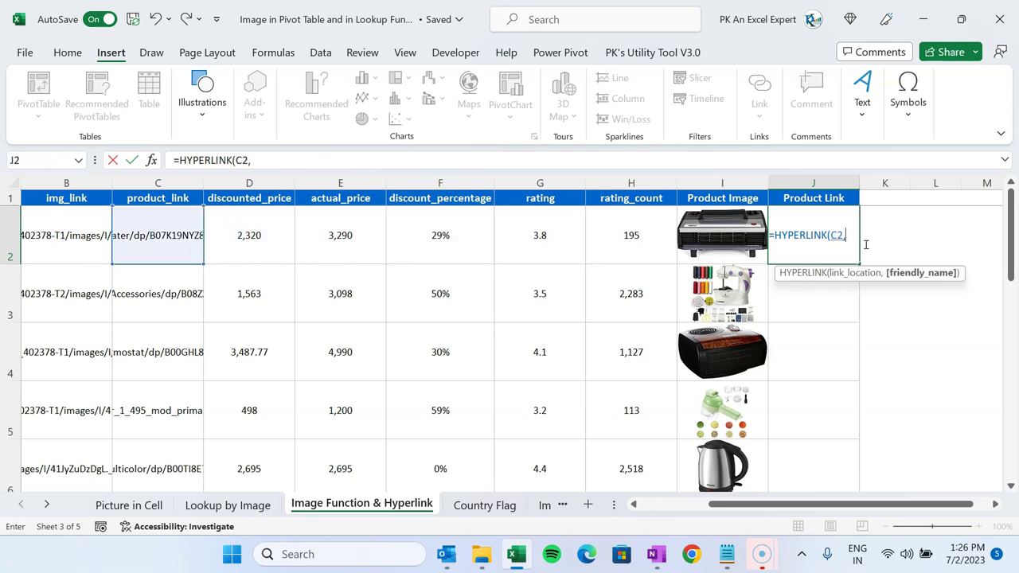
pyautogui.write('"Buy')
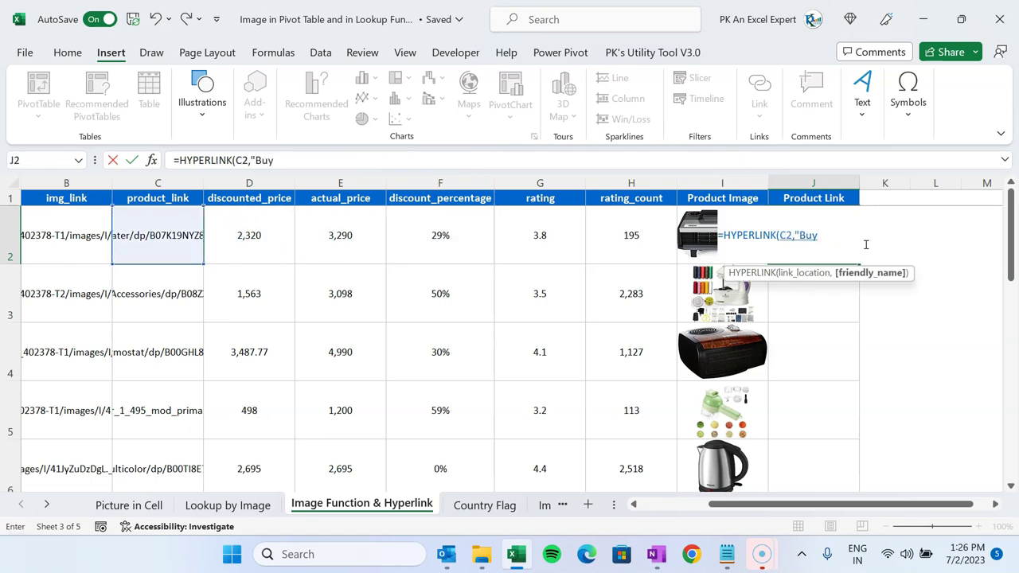
pyautogui.write(' Now")')
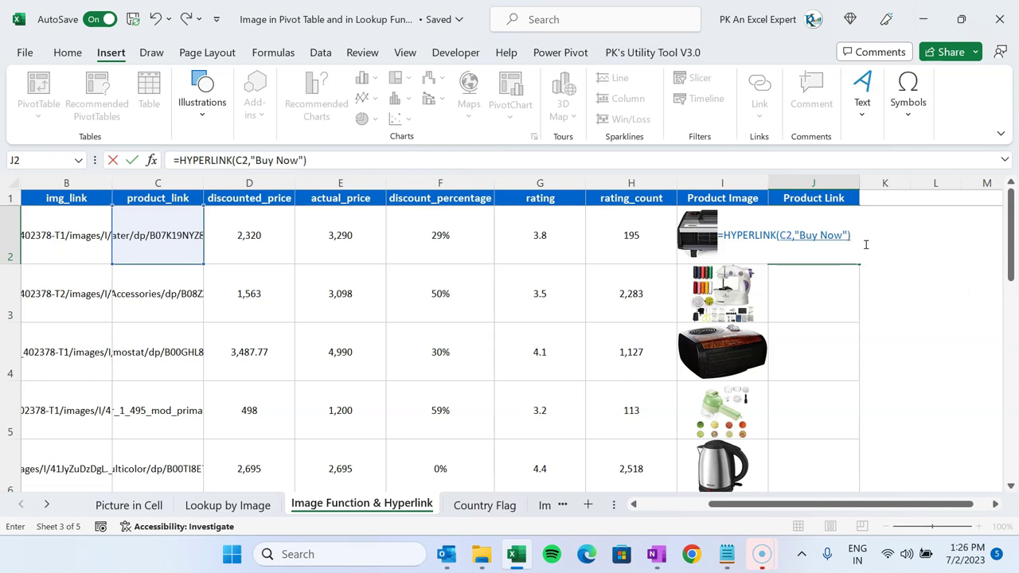
pyautogui.press('Return')
# Step: Fill the HYPERLINK formula from J2 down the Product Link column to the last product row
pyautogui.press('Up')
pyautogui.hotkey('ctrl', 'Left')
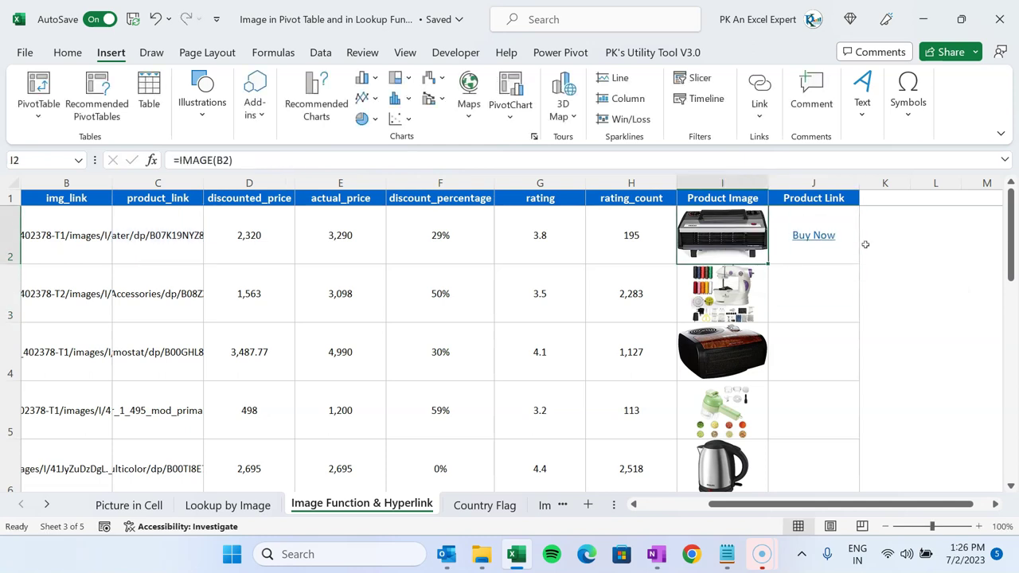
pyautogui.hotkey('ctrl', 'Down')
pyautogui.press('Right')
pyautogui.hotkey('ctrl', 'shift', 'Up')
pyautogui.hotkey('ctrl', 'd')
pyautogui.hotkey('ctrl', 'Up')
pyautogui.press('Down')
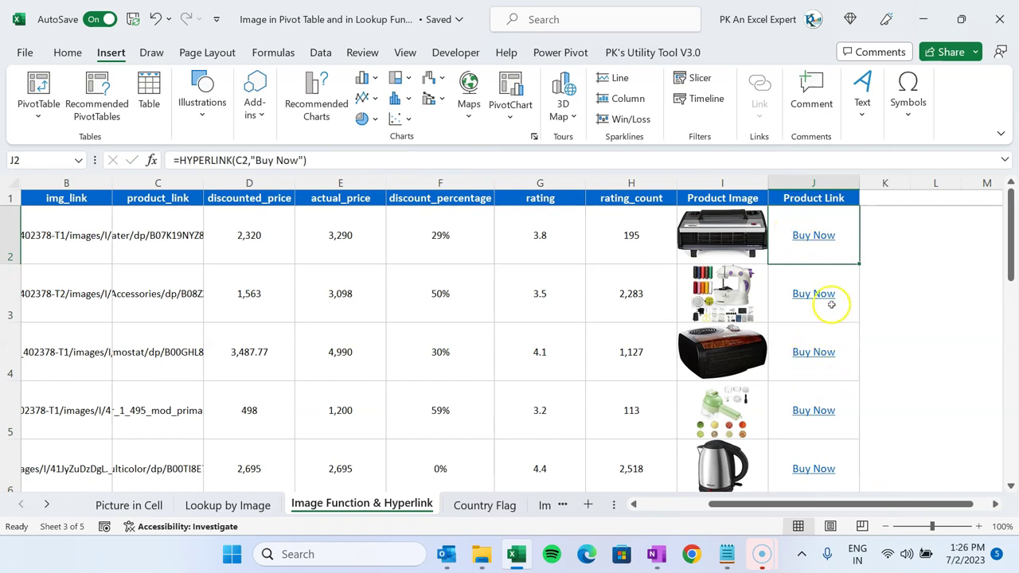
# Step: Open the Buy Now link in J2, look over the heater's product page and close it
pyautogui.click(815, 237)
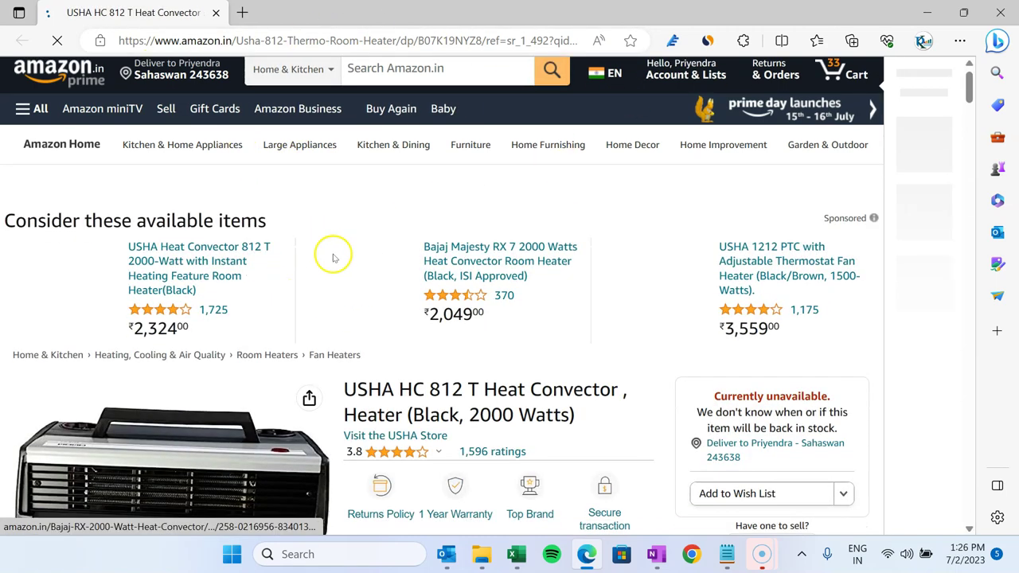
pyautogui.scroll(-3, 332, 255)
pyautogui.scroll(-3, 406, 376)
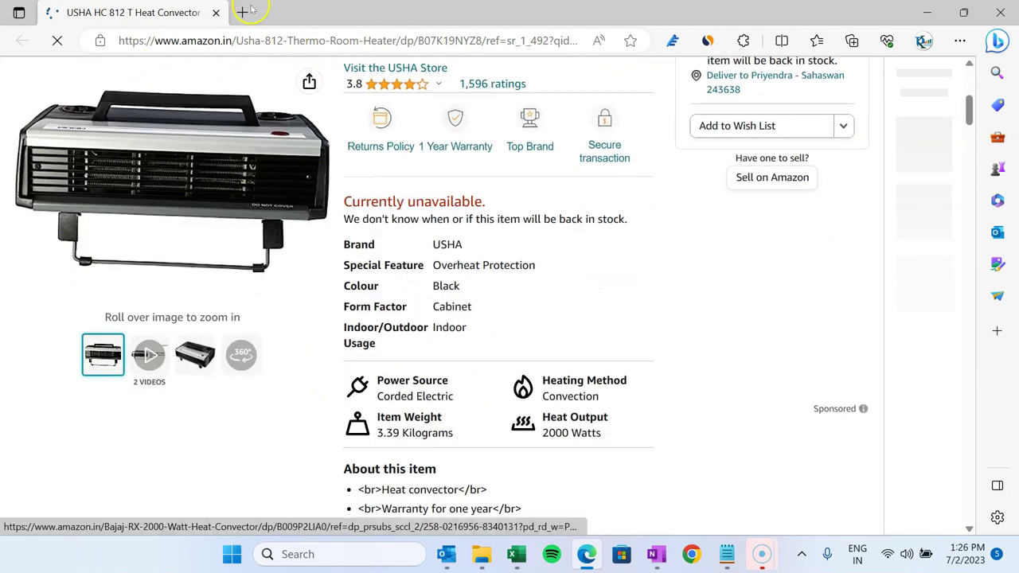
pyautogui.click(215, 12)
pyautogui.click(891, 278)
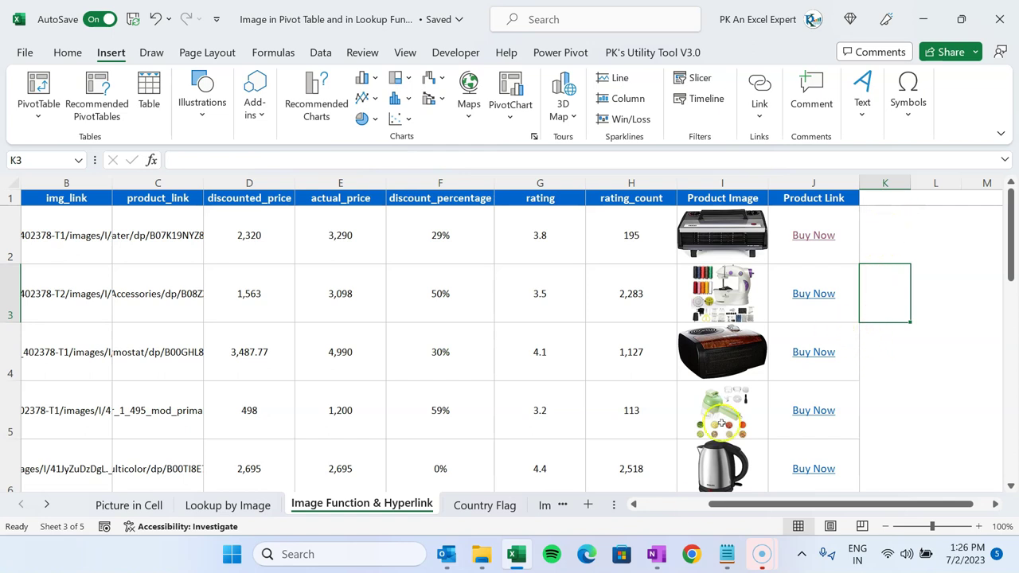
# Step: Switch to the Pixabay page in Chrome and search for "buy now button" images
pyautogui.moveTo(692, 552)
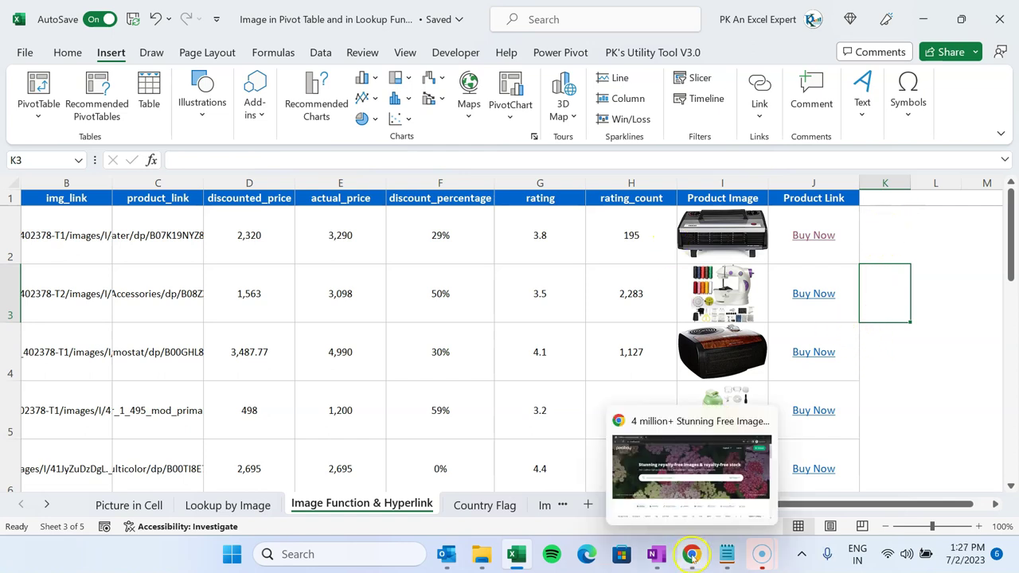
pyautogui.click(691, 477)
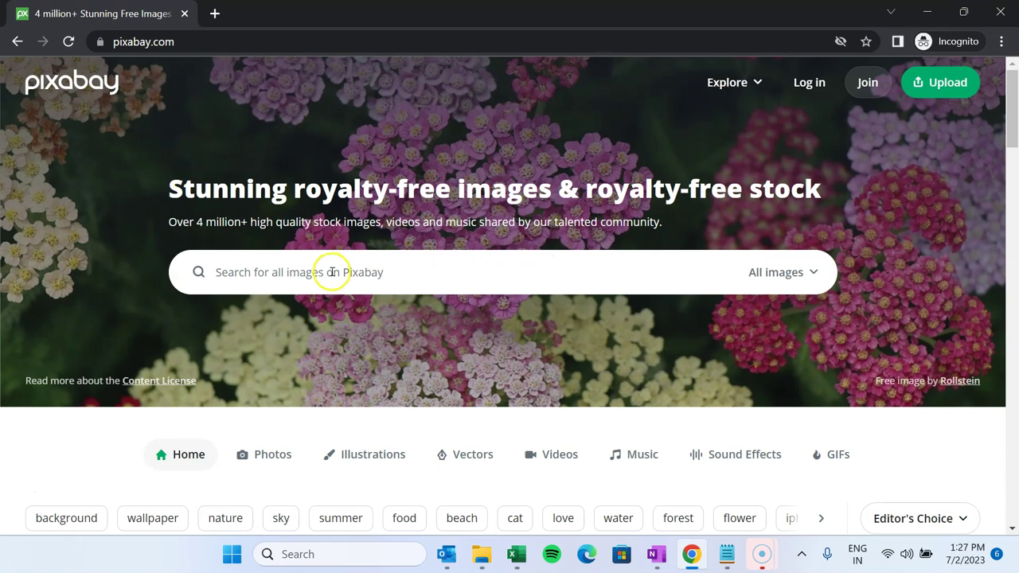
pyautogui.write('buy now button')
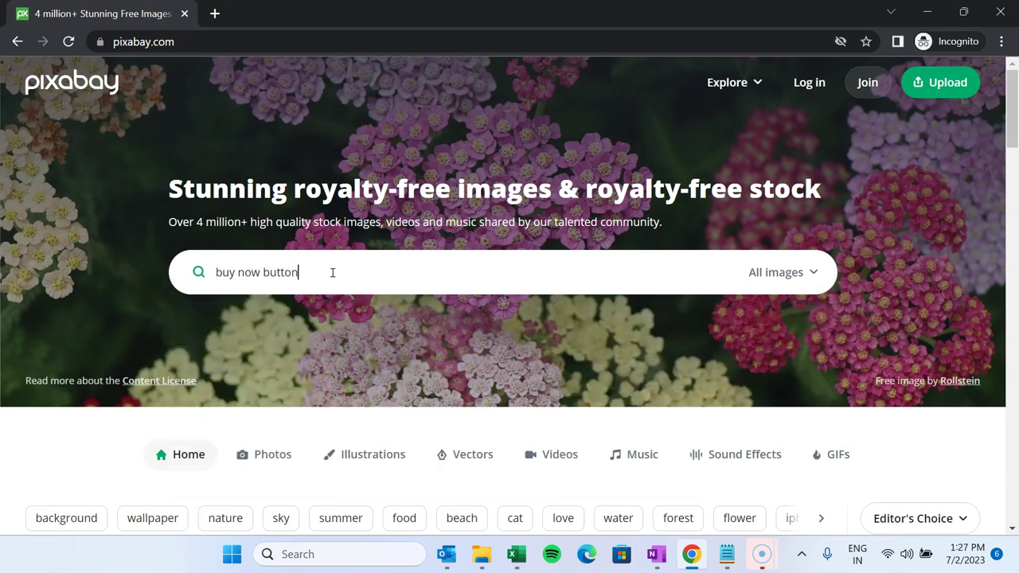
pyautogui.press('Return')
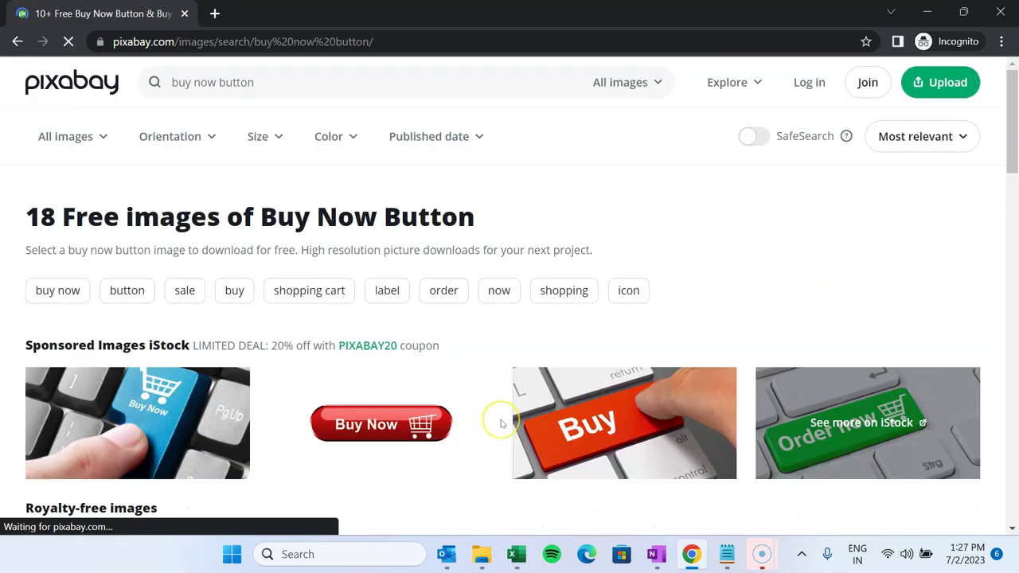
pyautogui.scroll(-7, 502, 423)
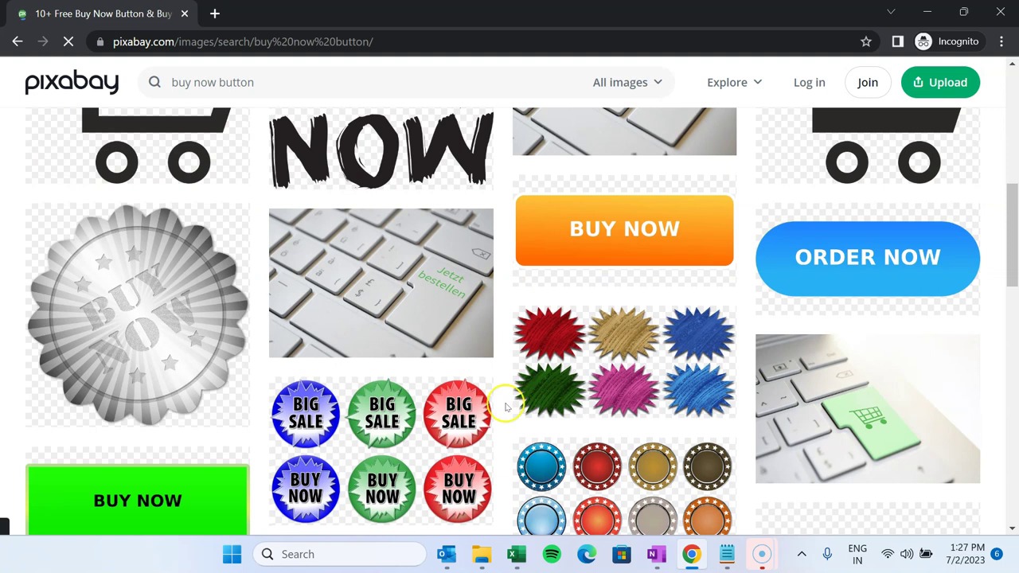
# Step: Open the orange BUY NOW button image from the Pixabay results and copy its image address
pyautogui.moveTo(726, 261)
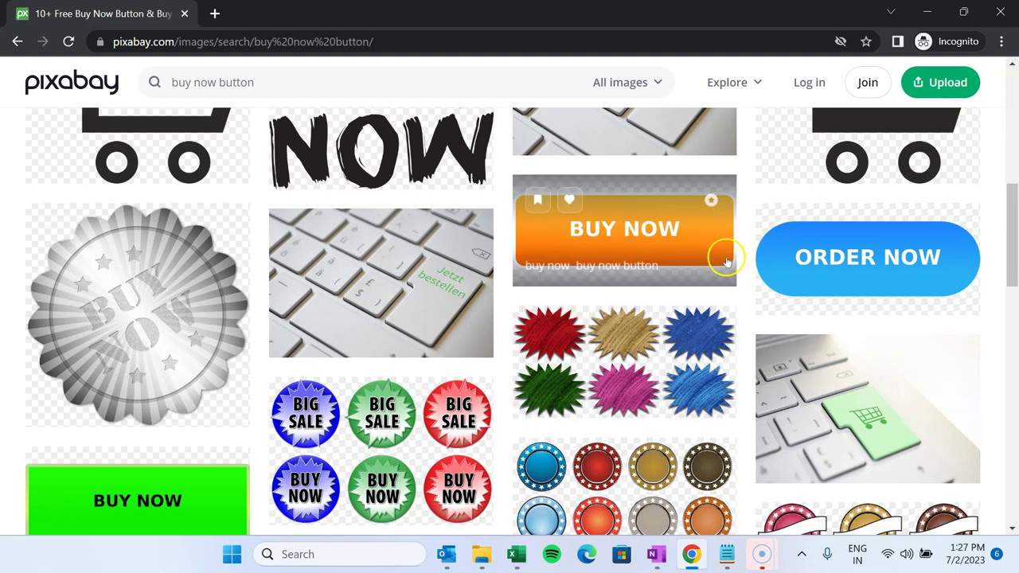
pyautogui.scroll(-2, 676, 214)
pyautogui.scroll(2, 690, 184)
pyautogui.click(673, 229)
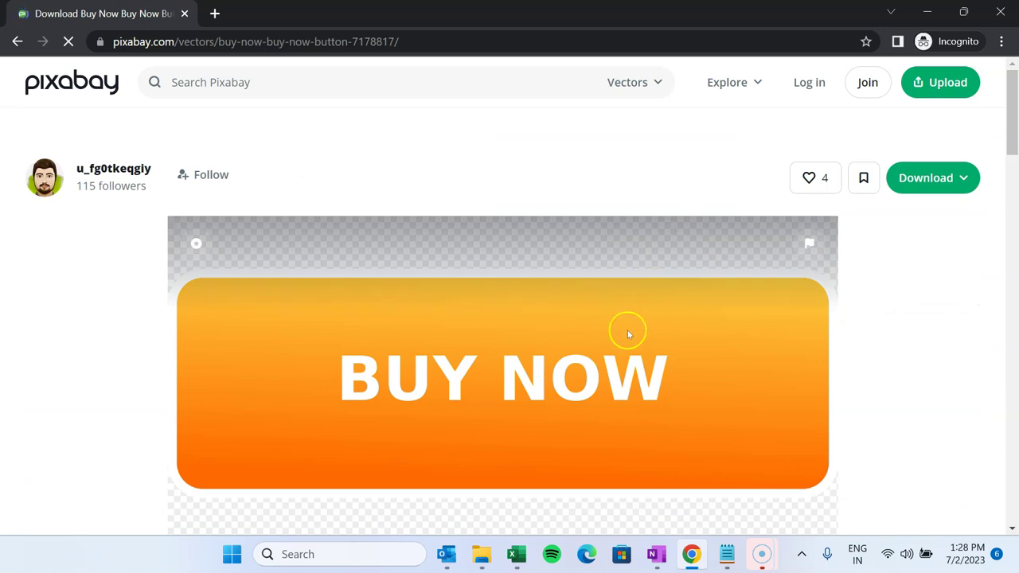
pyautogui.scroll(-2, 628, 334)
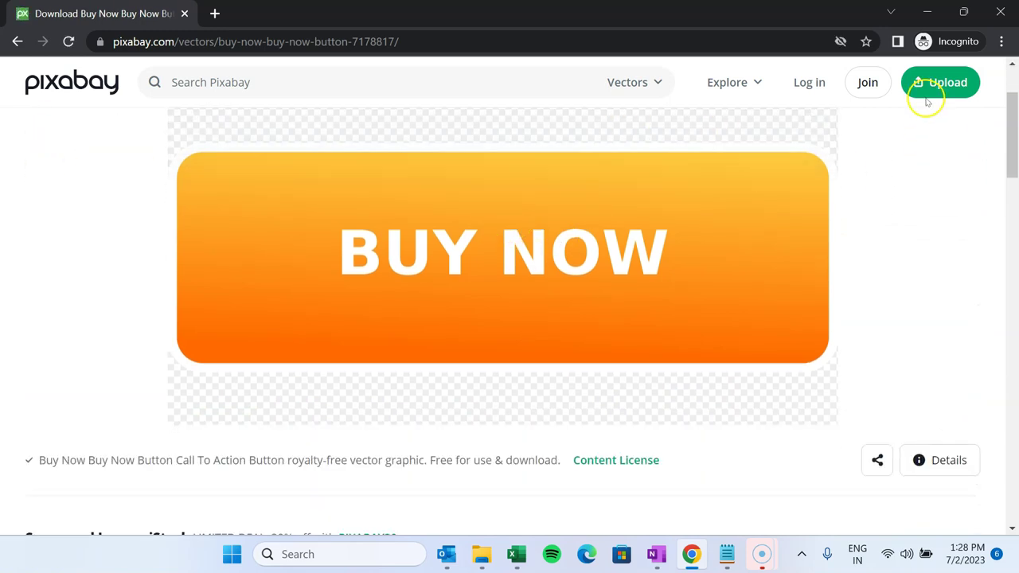
pyautogui.moveTo(512, 263)
pyautogui.rightClick(514, 231)
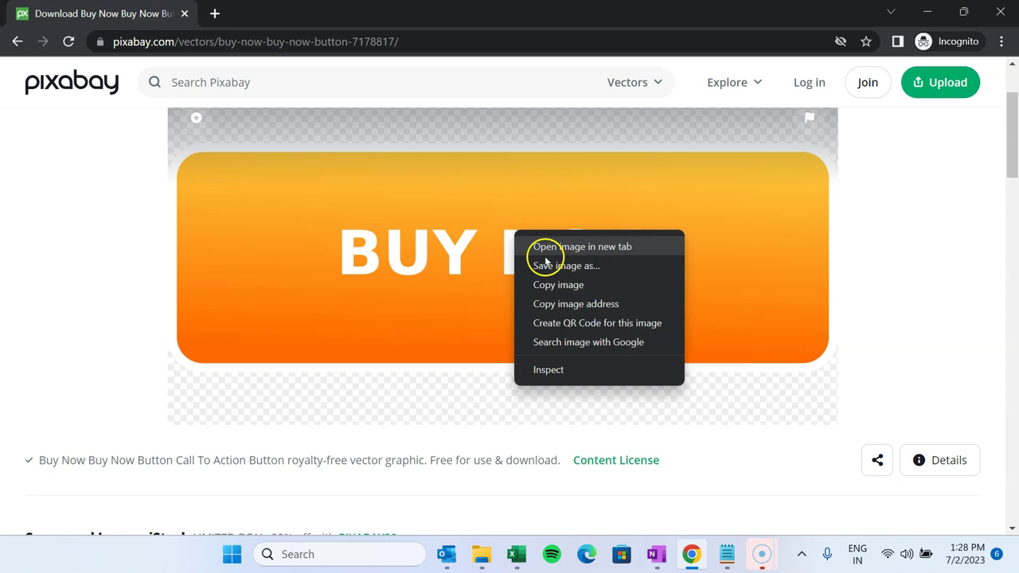
pyautogui.click(586, 306)
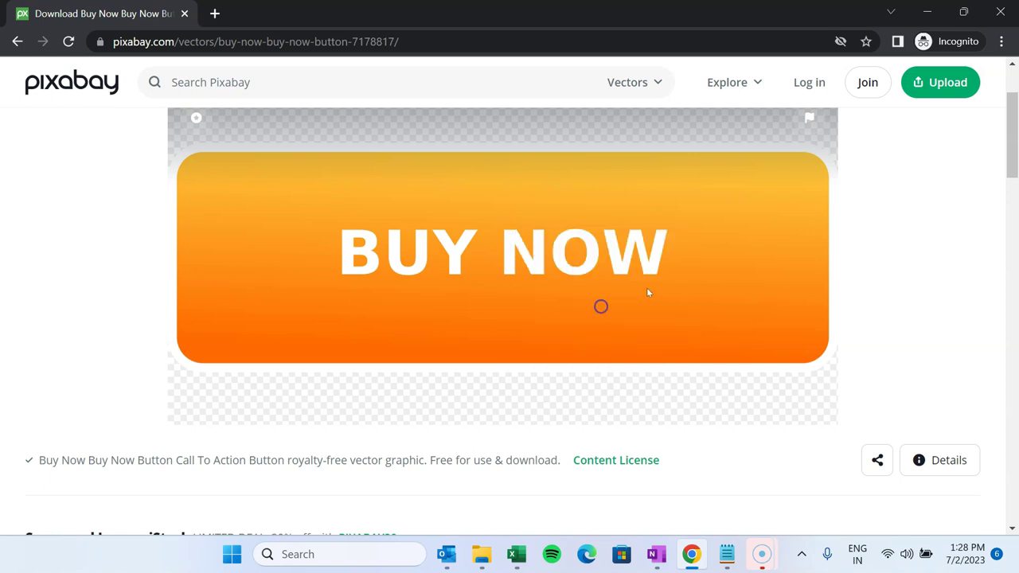
# Step: Back in Excel, replace "Buy Now" in J2's HYPERLINK formula with an IMAGE function using the copied image address as quoted source
pyautogui.click(933, 12)
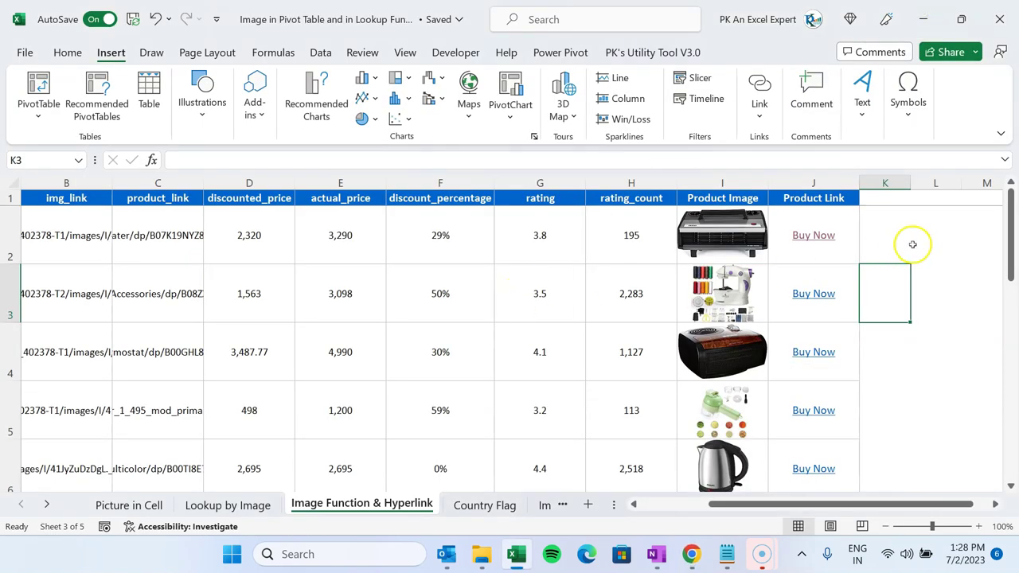
pyautogui.click(873, 237)
pyautogui.press('Left')
pyautogui.moveTo(252, 160); pyautogui.dragTo(302, 160)
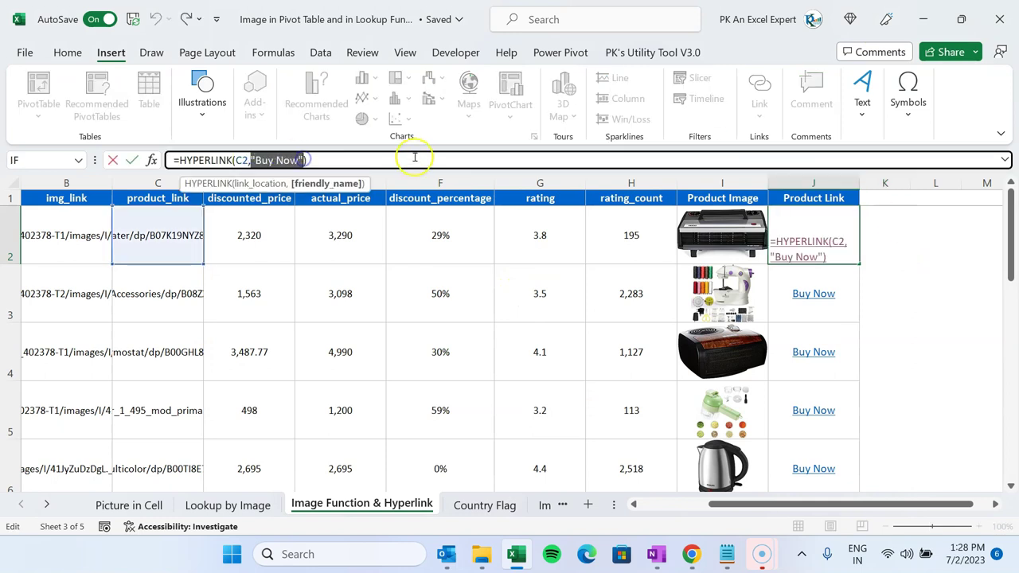
pyautogui.press('BackSpace')
pyautogui.write('im')
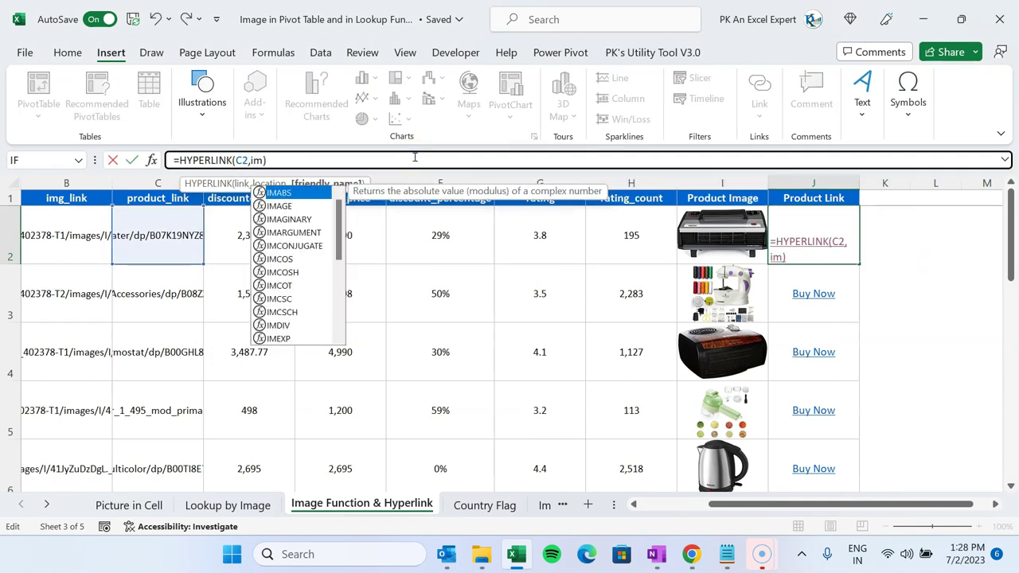
pyautogui.press('Down')
pyautogui.press('Tab')
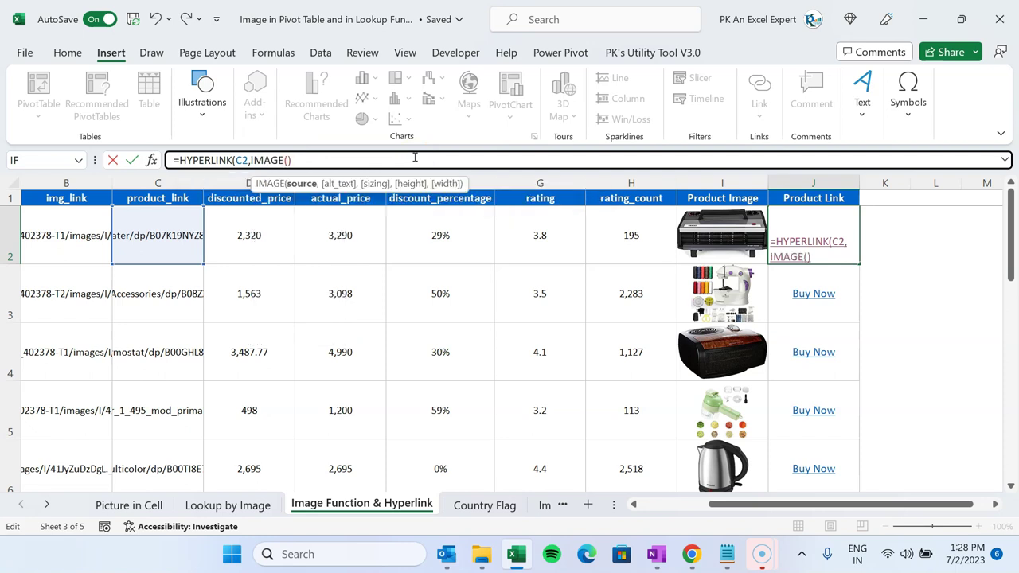
pyautogui.write('"')
pyautogui.hotkey('ctrl', 'v')
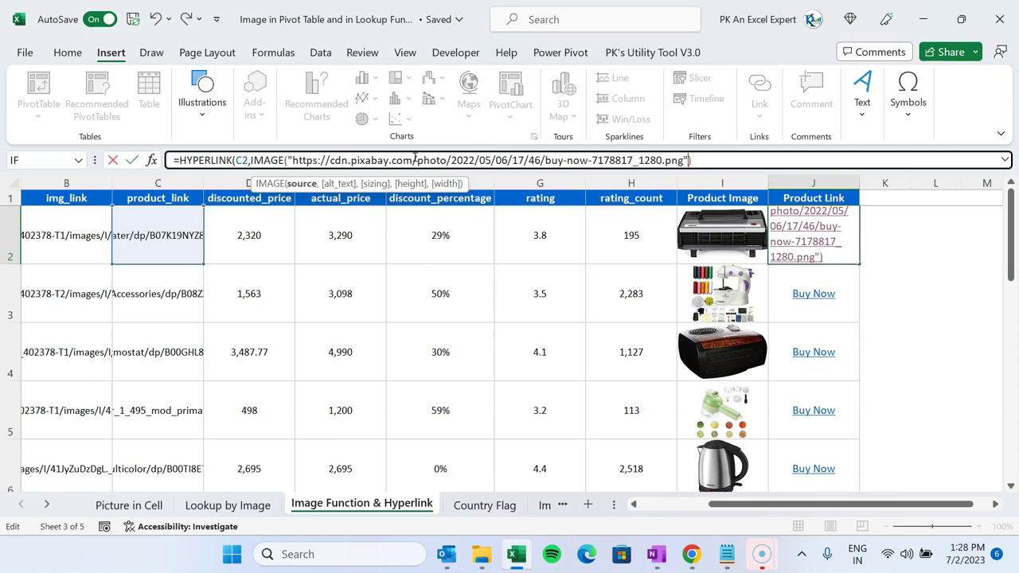
pyautogui.write(')')
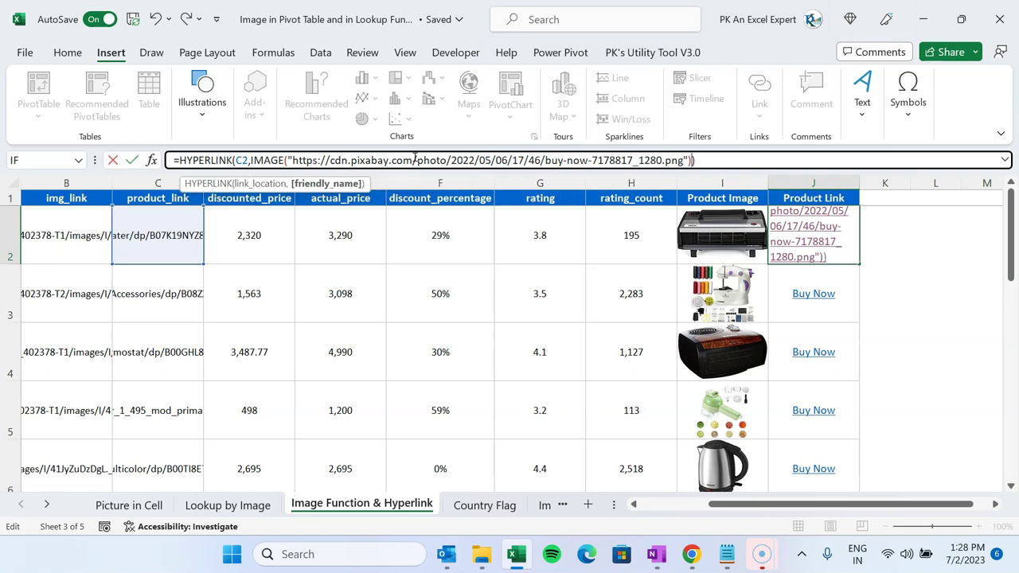
pyautogui.press('Return')
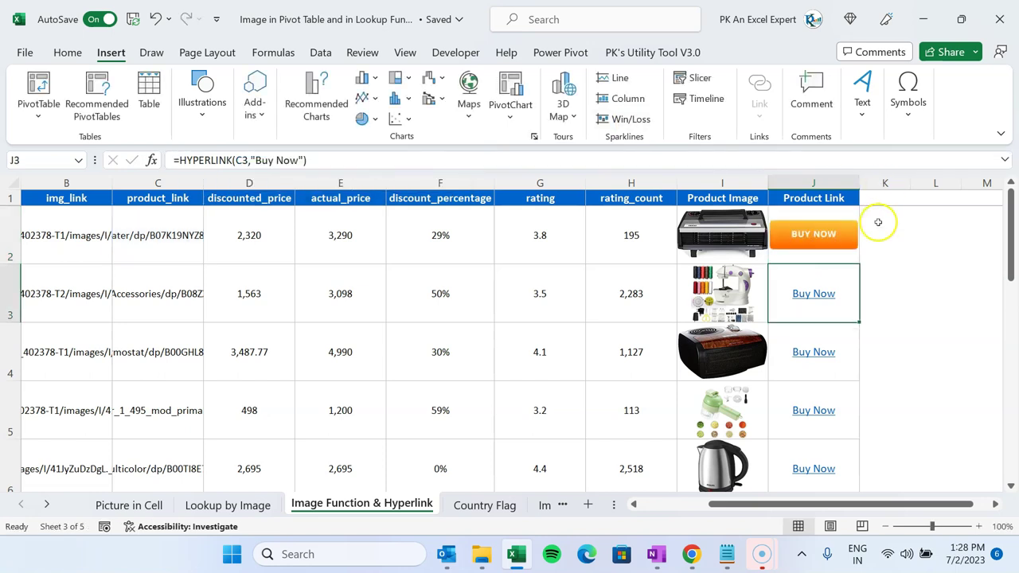
# Step: Fill the image-based HYPERLINK formula from J2 down the rest of the Product Link column
pyautogui.click(842, 212)
pyautogui.doubleClick(859, 263)
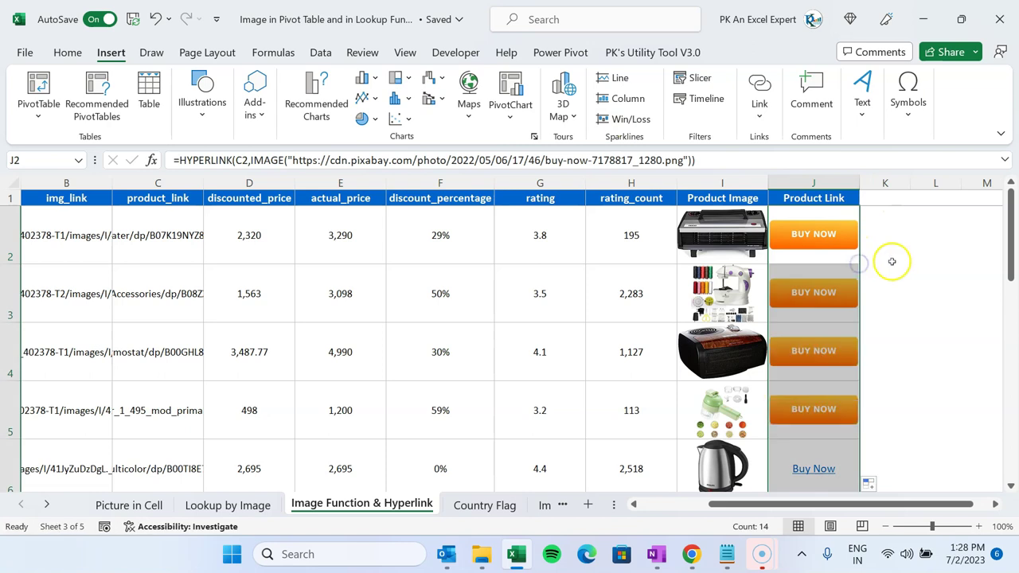
pyautogui.click(902, 254)
# Step: Test the BUY NOW link in J2 and close the product page it opens
pyautogui.click(826, 244)
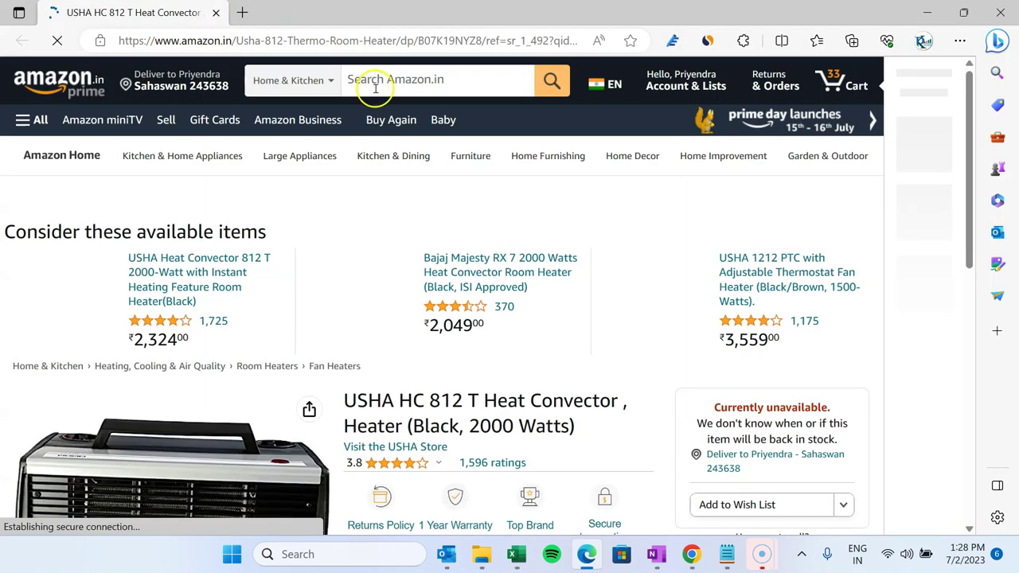
pyautogui.click(216, 13)
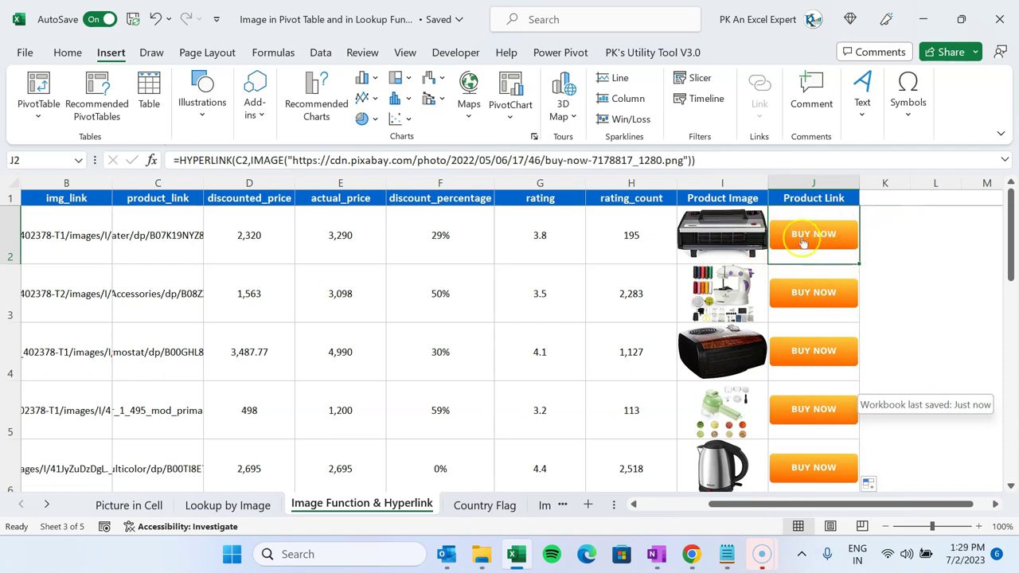
# Step: Extend the IMAGE function in J2 with alt text "Buy Now", custom sizing 3, height 50 and width 100
pyautogui.click(688, 160)
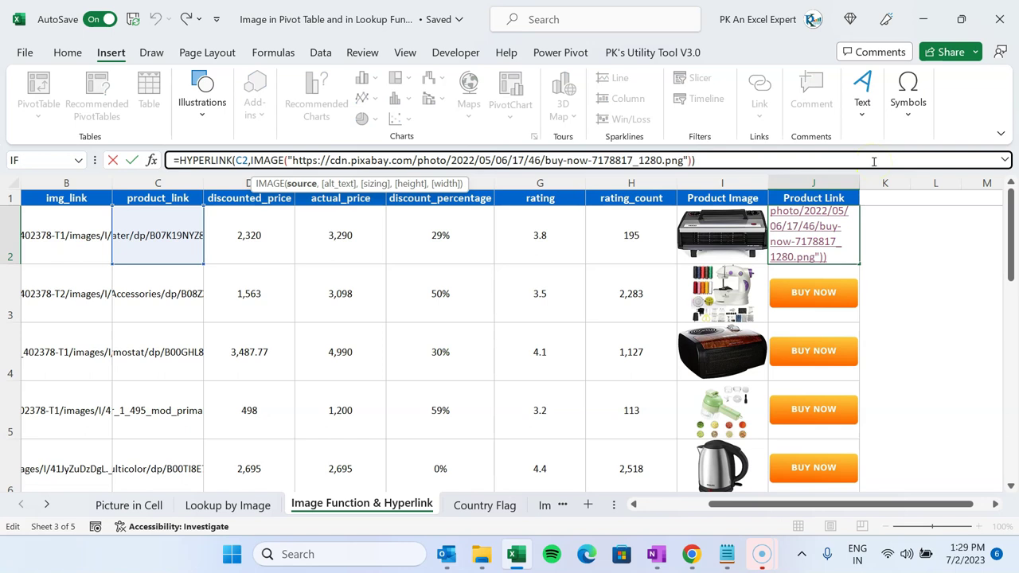
pyautogui.write(',"B')
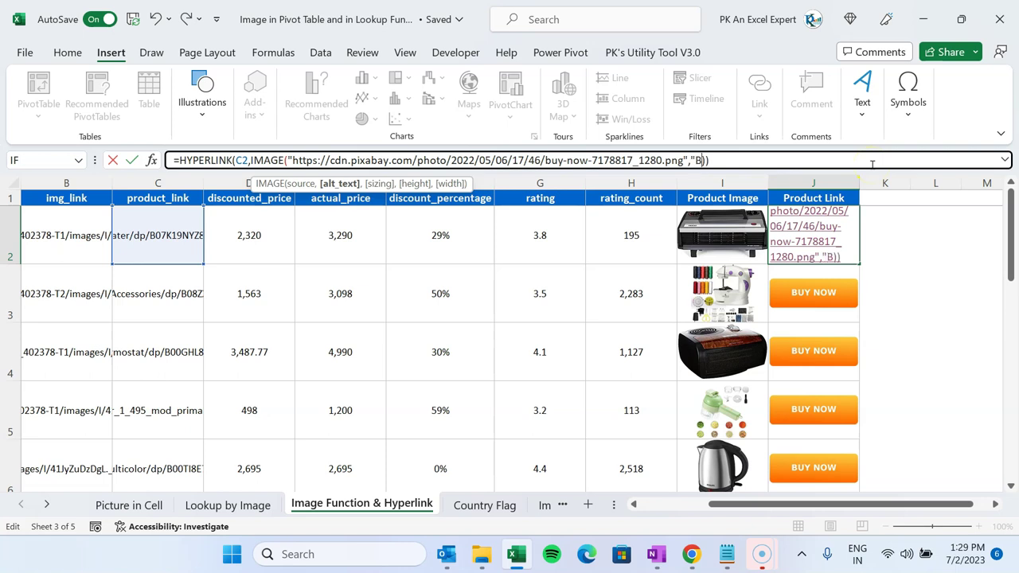
pyautogui.write('uy Now')
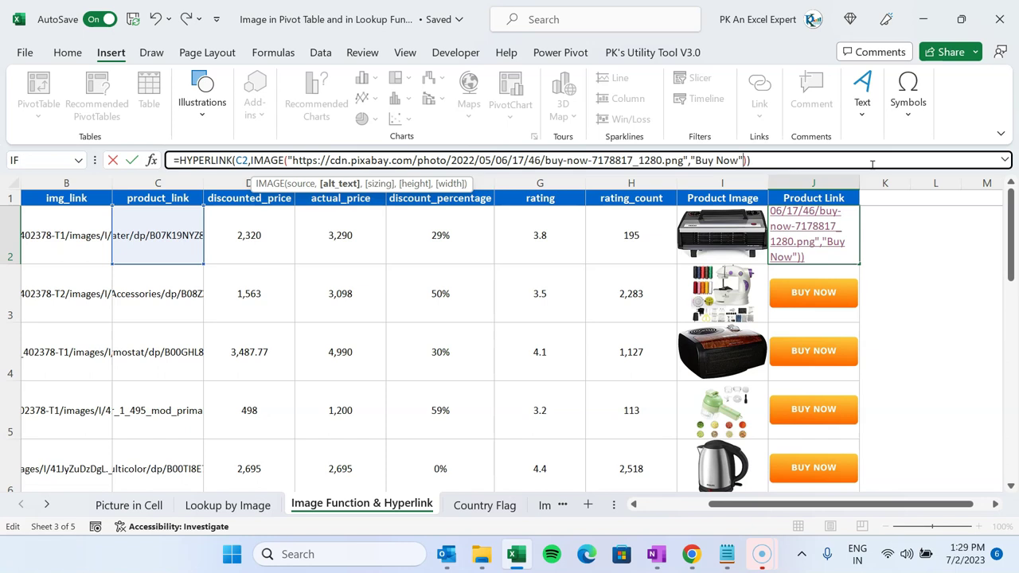
pyautogui.write('",')
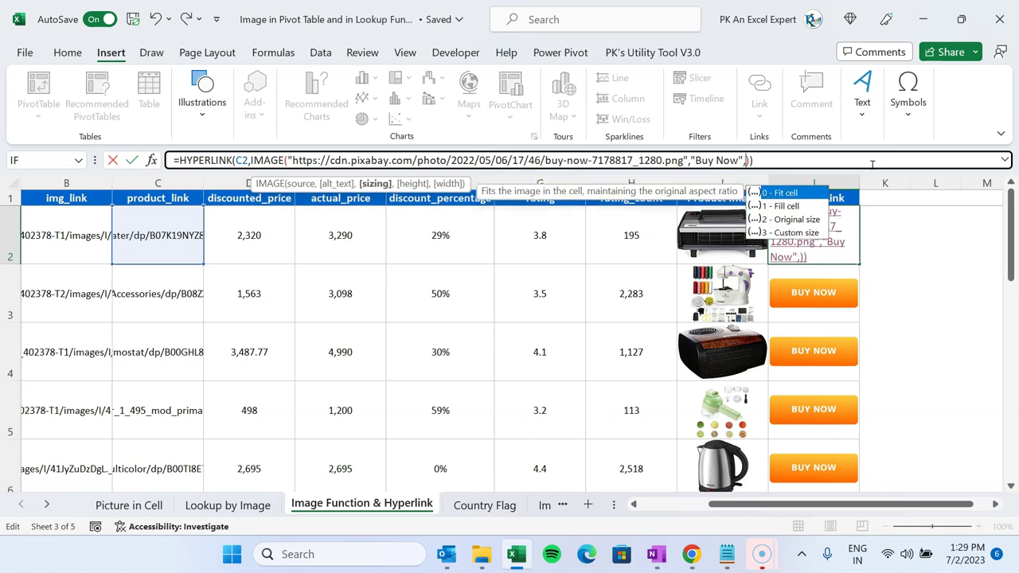
pyautogui.press('Down')
pyautogui.press('Down')
pyautogui.press('Down')
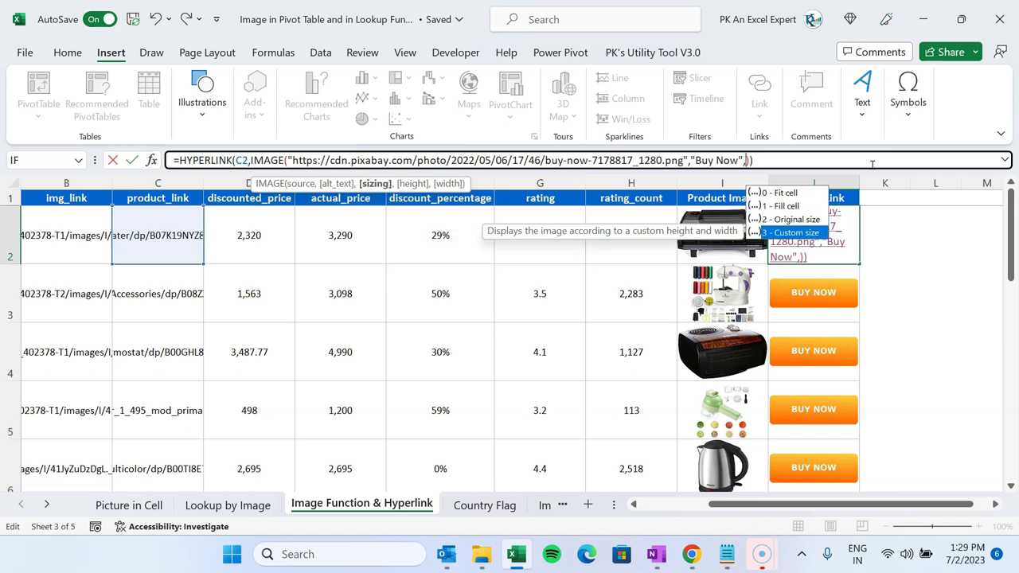
pyautogui.write('3')
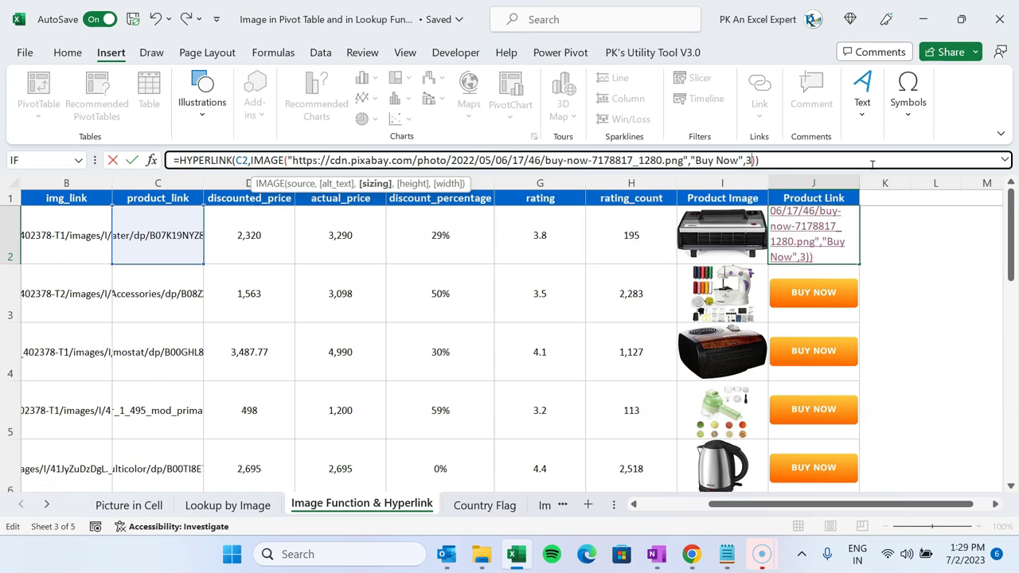
pyautogui.write(',50,100')
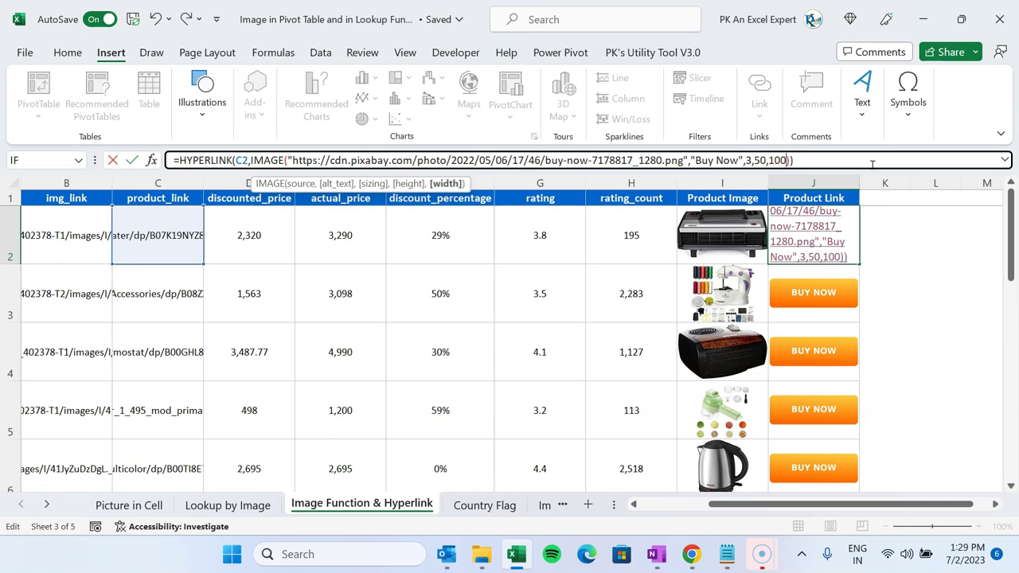
pyautogui.press('Return')
pyautogui.press('Up')
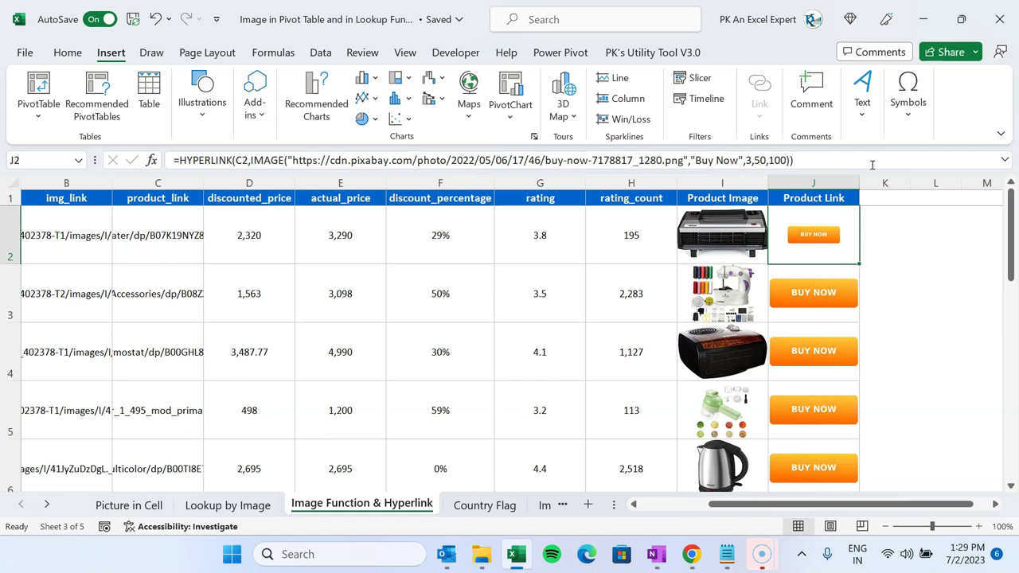
# Step: Set the image height to 70 and width to 120 in J2's formula and fill it down the Product Link column
pyautogui.click(757, 160)
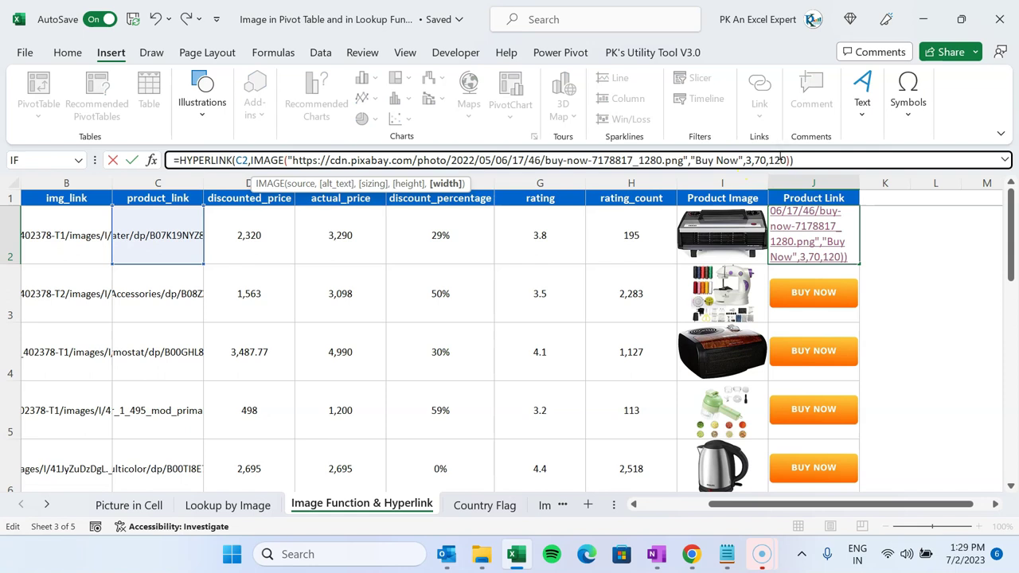
pyautogui.press('Return')
pyautogui.press('Up')
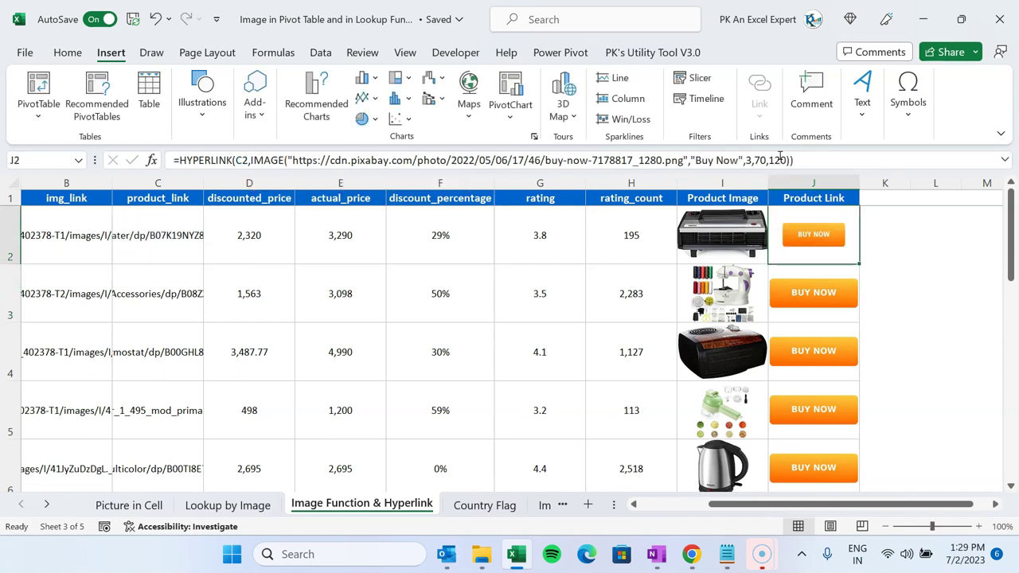
pyautogui.doubleClick(860, 263)
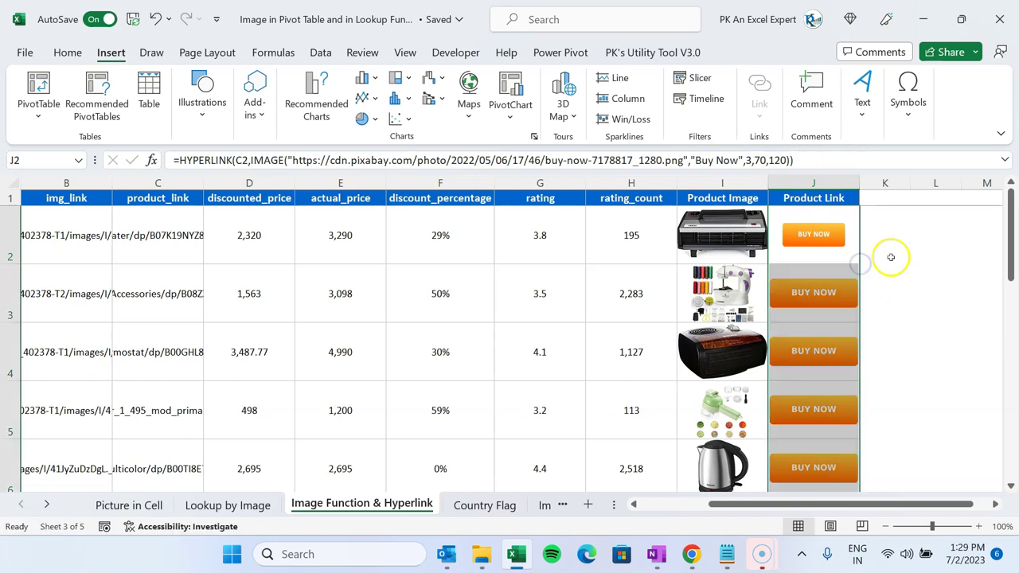
pyautogui.click(934, 257)
pyautogui.click(450, 206)
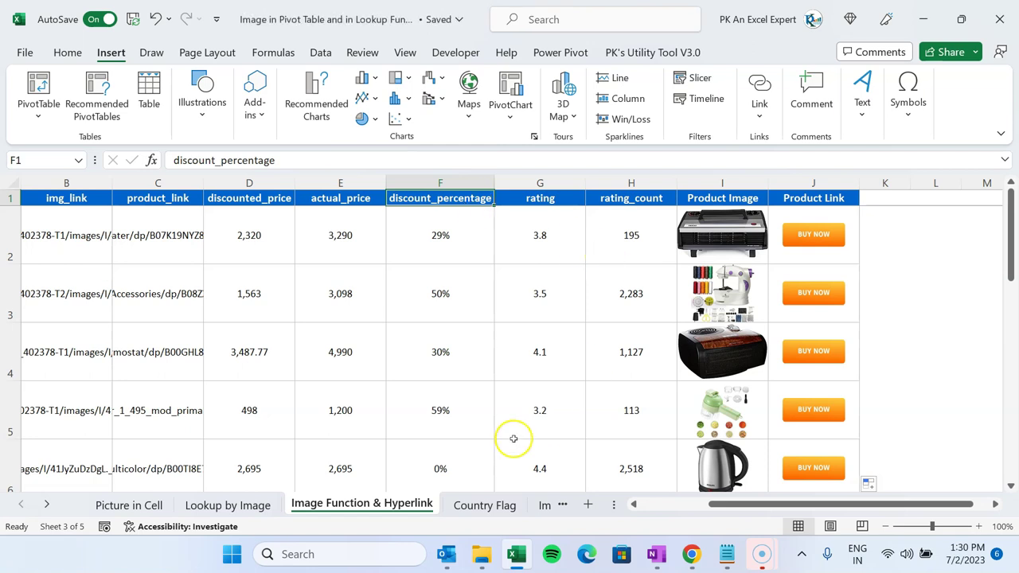
# Step: Switch to the Country Flag sheet and look over its Country, GDP and Flag table
pyautogui.click(482, 506)
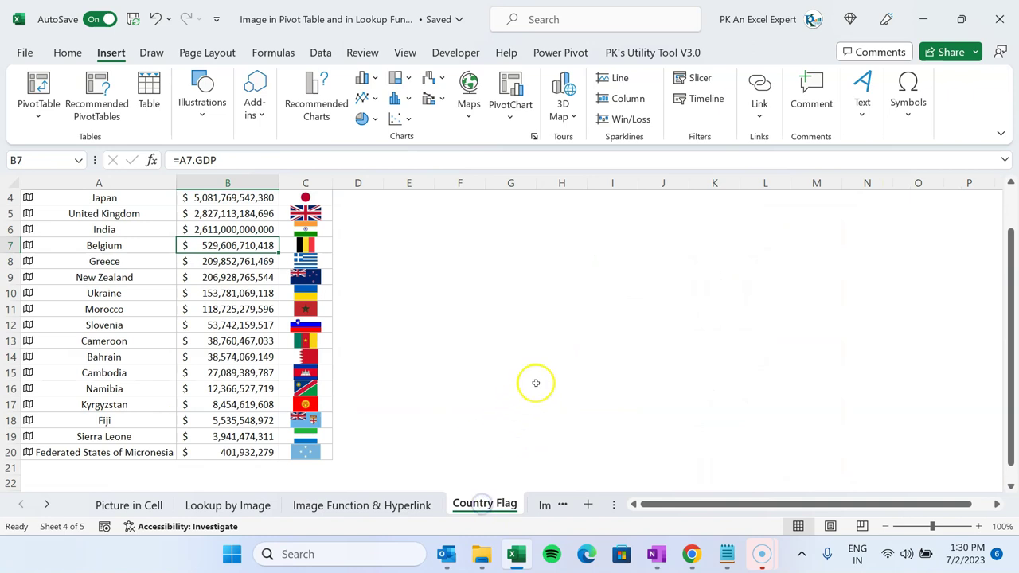
pyautogui.click(495, 307)
pyautogui.click(113, 198)
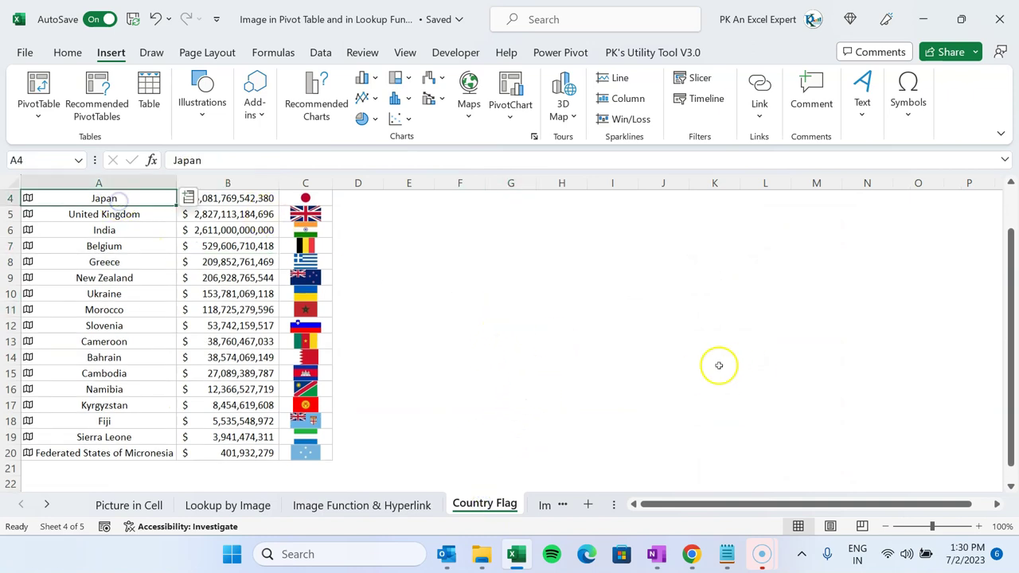
pyautogui.scroll(2, 718, 364)
pyautogui.scroll(-1, 136, 221)
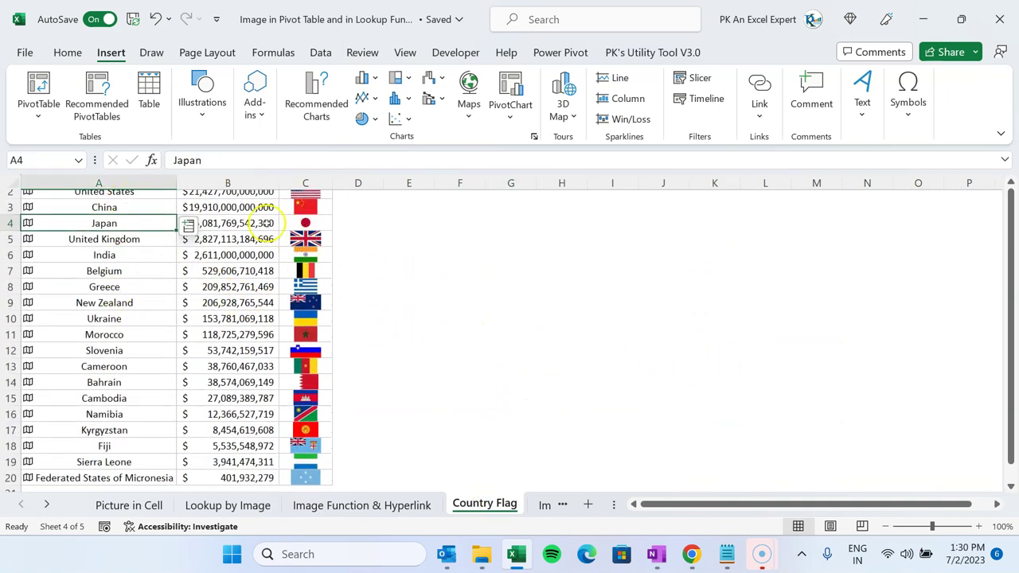
pyautogui.scroll(1, 366, 257)
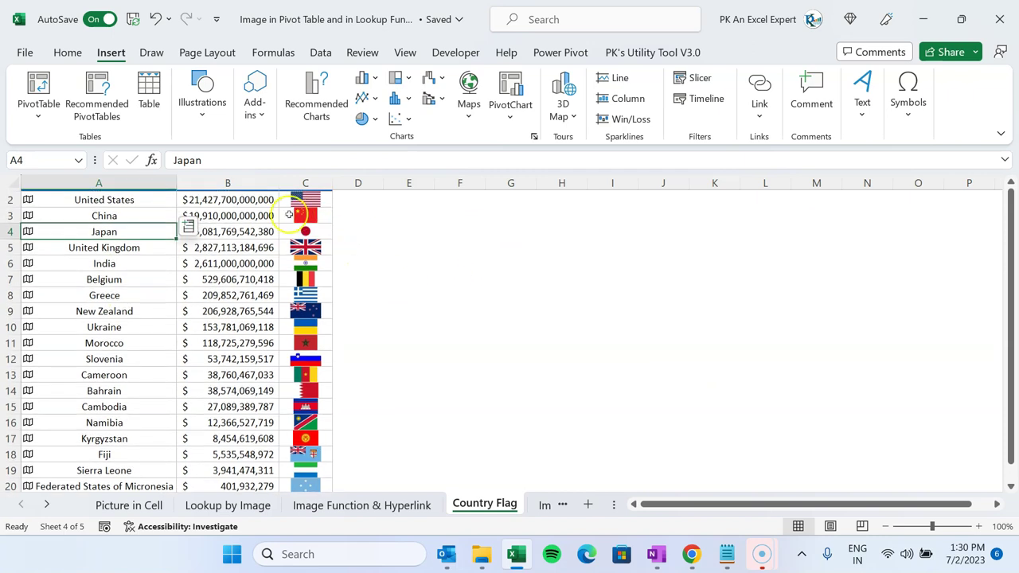
pyautogui.click(451, 278)
# Step: Enter India, USA, UK and China in cells I3 to I6
pyautogui.click(612, 228)
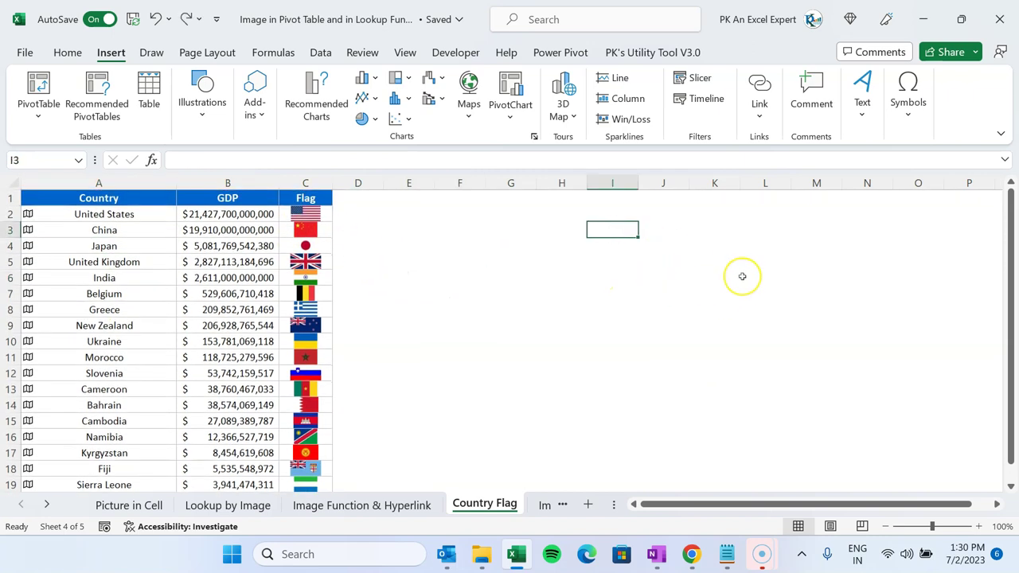
pyautogui.write('India')
pyautogui.press('Return')
pyautogui.write('USA')
pyautogui.press('Return')
pyautogui.write('UK')
pyautogui.press('Return')
pyautogui.write('China')
pyautogui.press('Return')
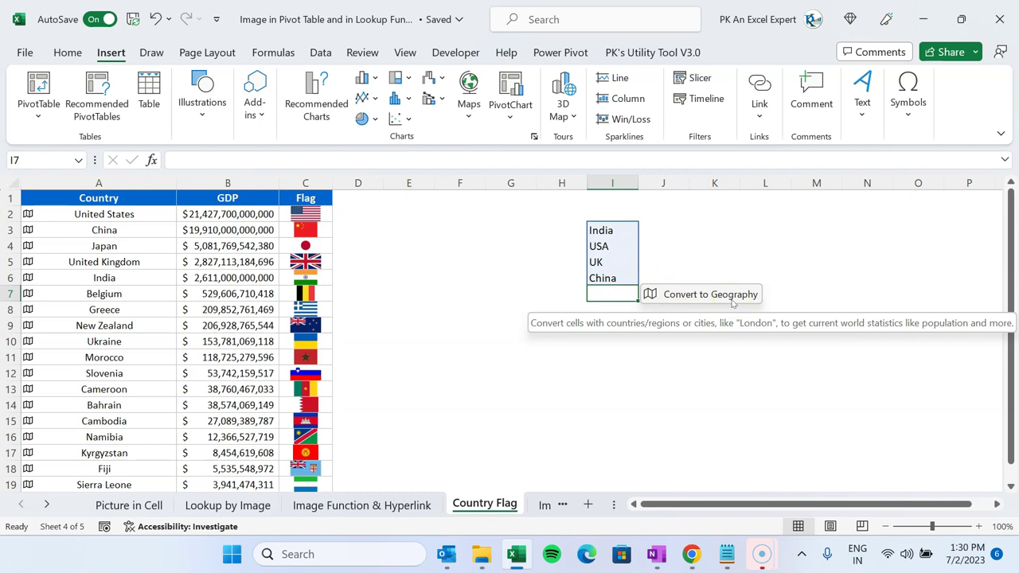
# Step: Convert the country names in I3:I6 to the Geography data type and autofit column I
pyautogui.moveTo(605, 231); pyautogui.dragTo(617, 282)
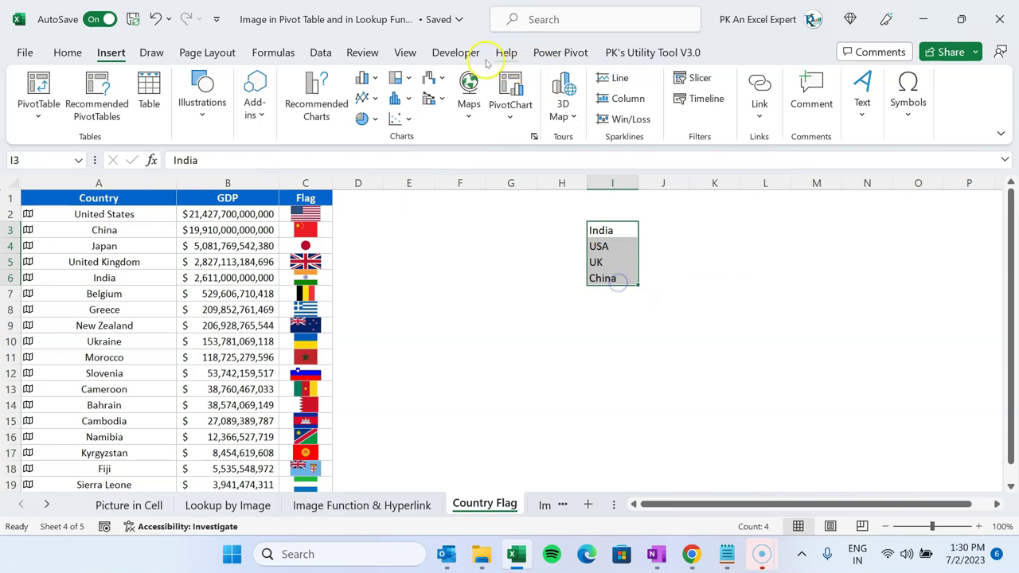
pyautogui.click(319, 53)
pyautogui.click(418, 113)
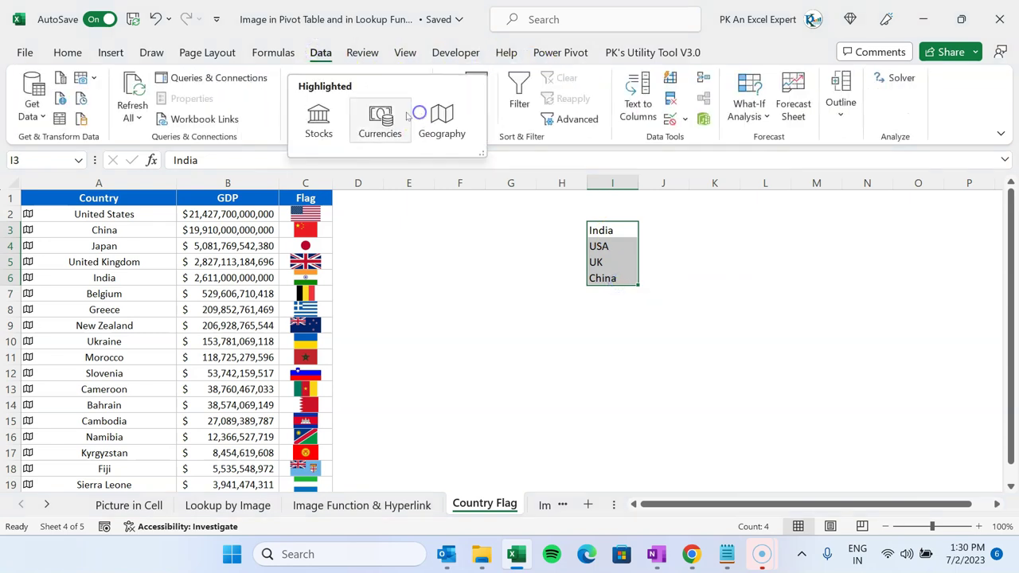
pyautogui.click(443, 121)
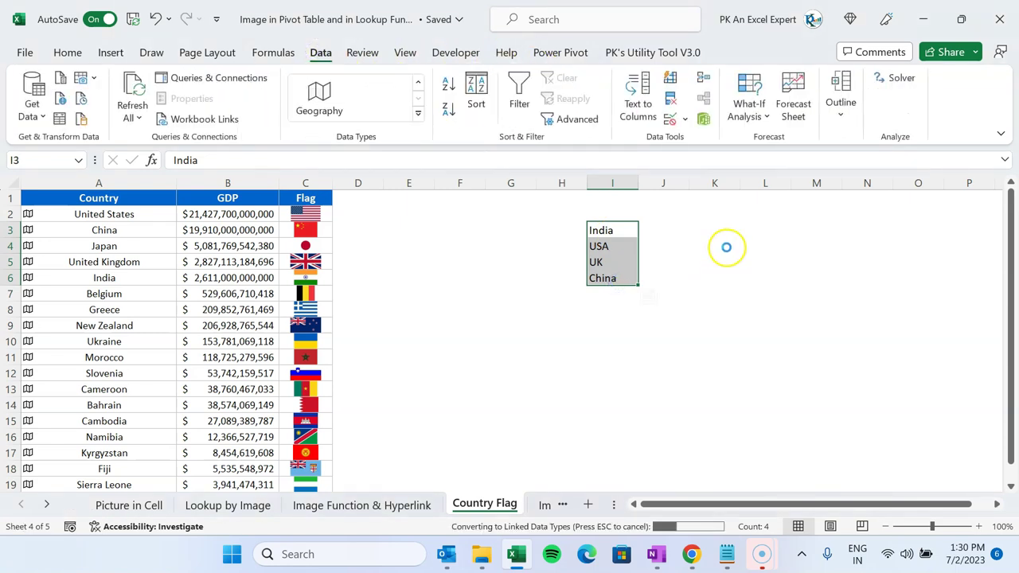
pyautogui.moveTo(612, 232); pyautogui.dragTo(596, 281)
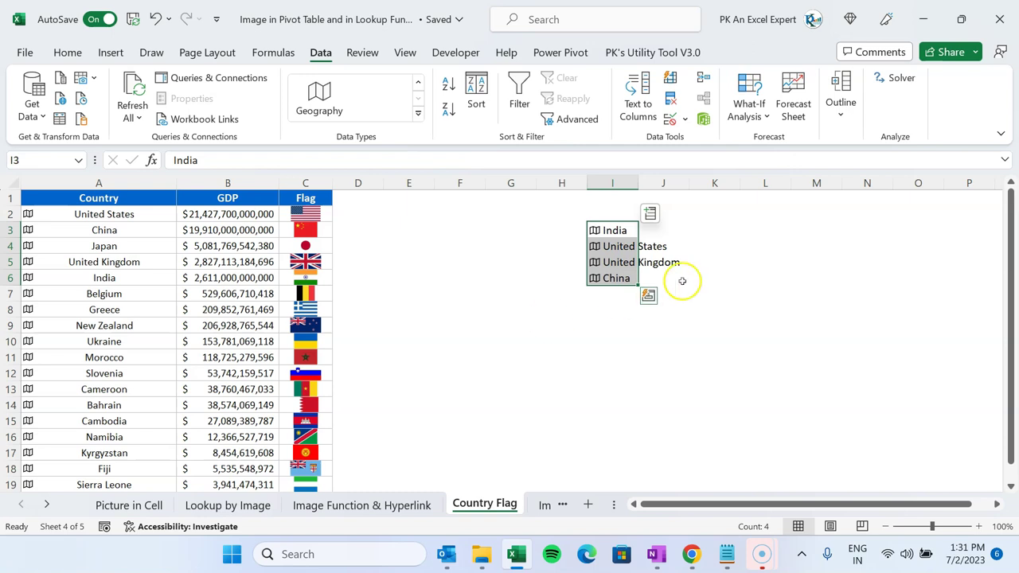
pyautogui.click(666, 230)
pyautogui.doubleClick(637, 183)
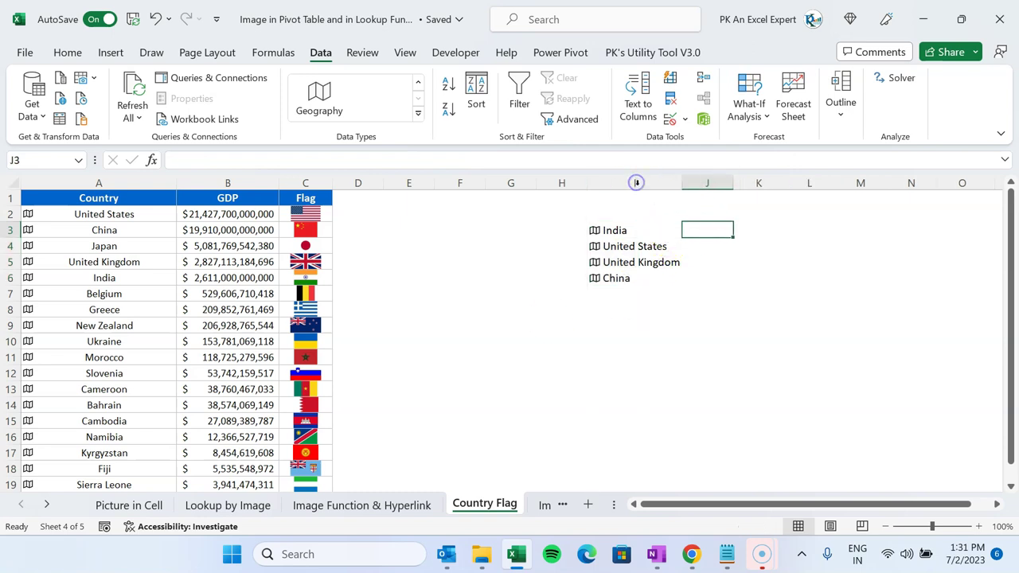
# Step: Extract the Image field for the countries in I3:I6 into the adjacent cells J3:J6
pyautogui.moveTo(610, 230); pyautogui.dragTo(596, 277)
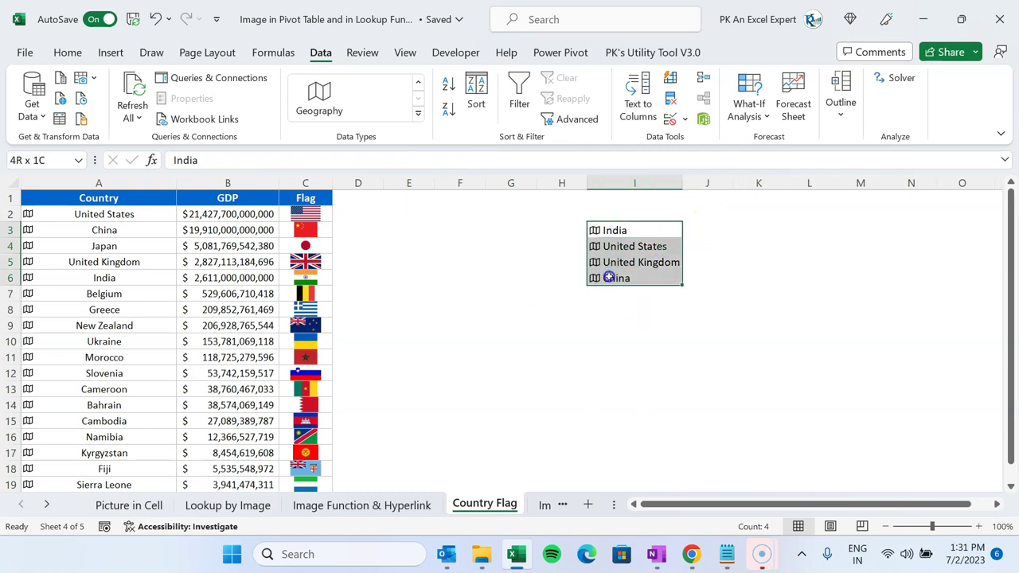
pyautogui.click(698, 210)
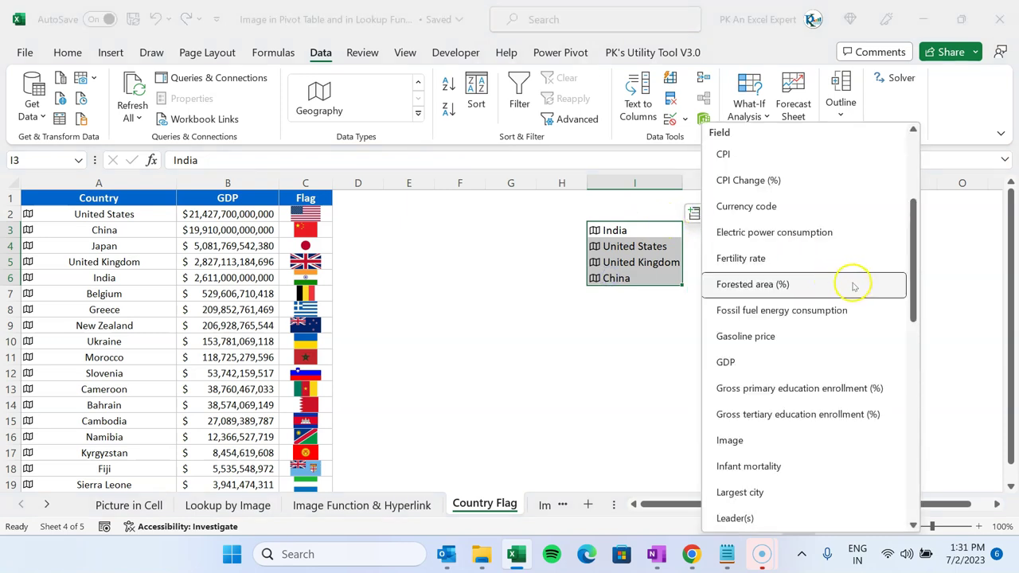
pyautogui.click(730, 441)
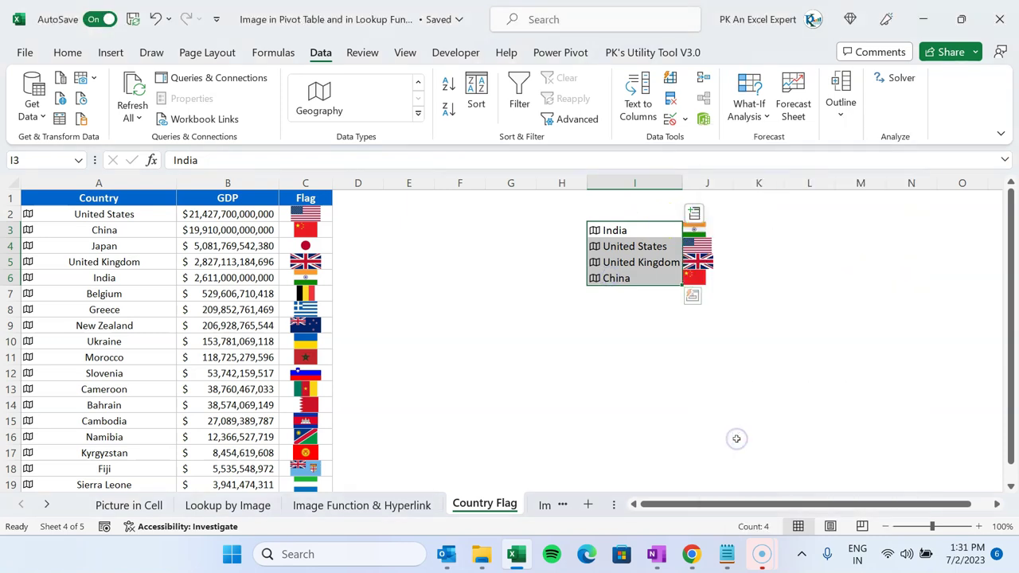
pyautogui.click(735, 257)
pyautogui.moveTo(692, 229); pyautogui.dragTo(694, 279)
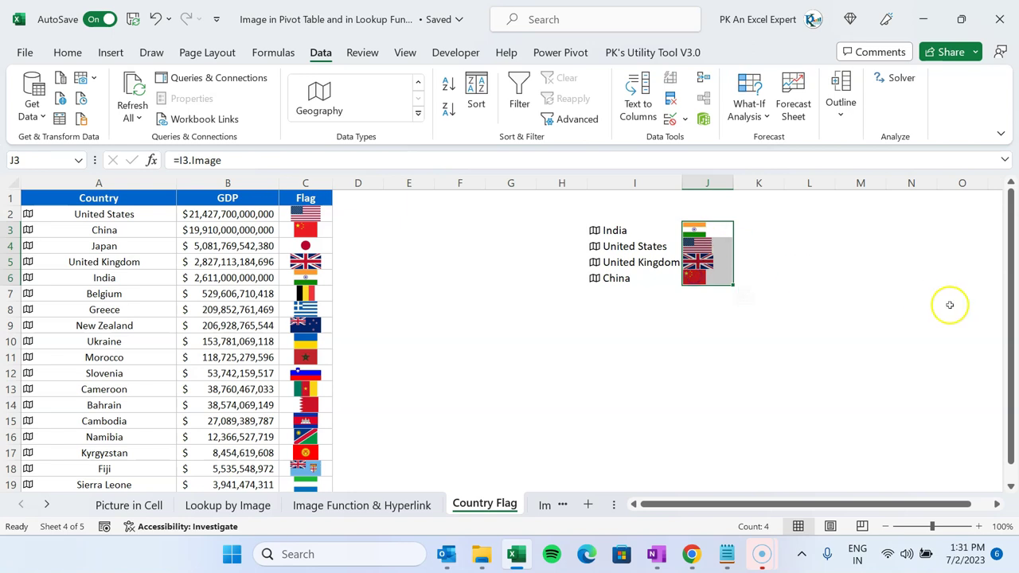
# Step: Enter the formula =I3.Image in K3 and fill it down to K6
pyautogui.click(742, 227)
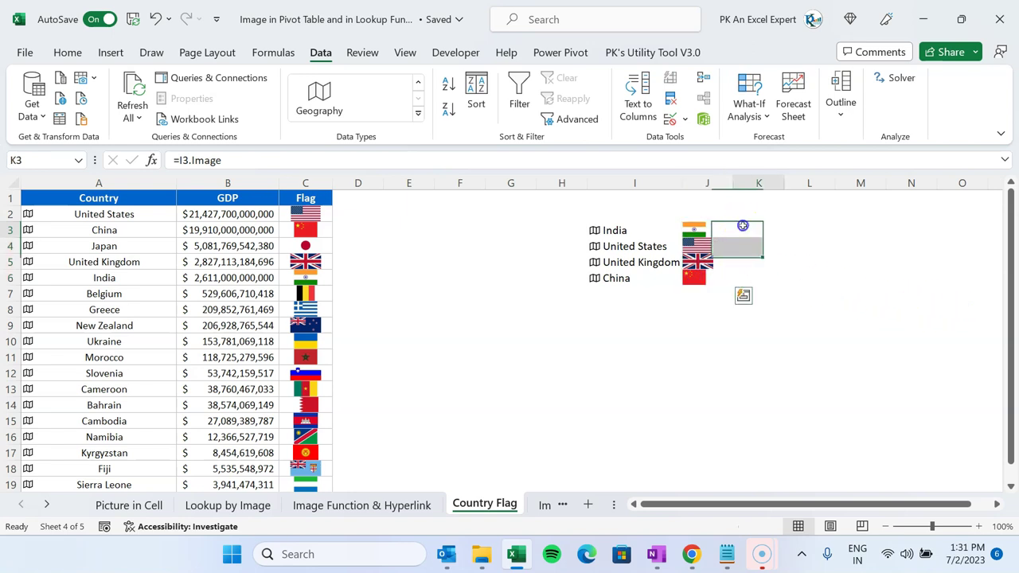
pyautogui.write('=')
pyautogui.press('Left')
pyautogui.press('Left')
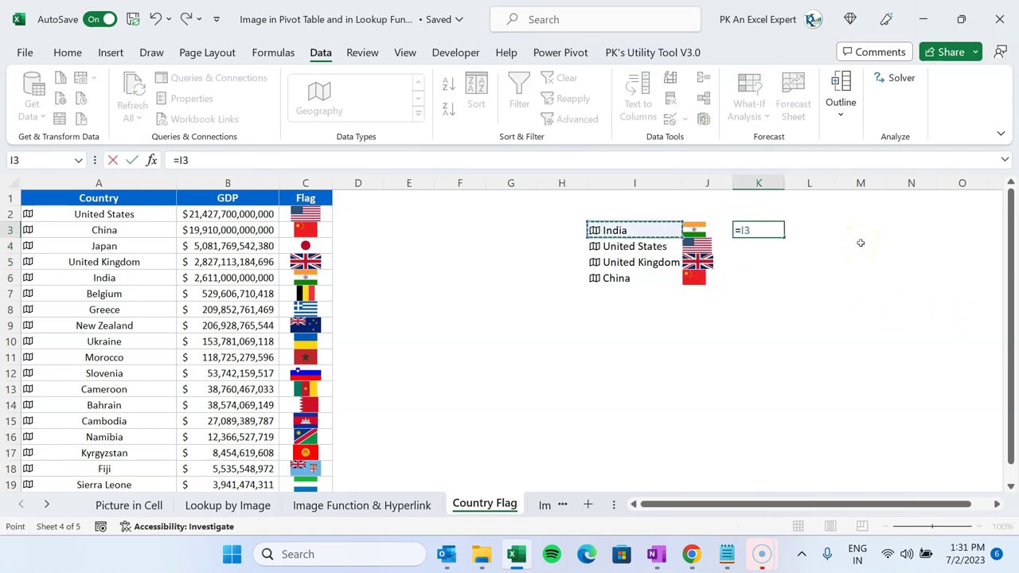
pyautogui.write('.')
pyautogui.press('Tab')
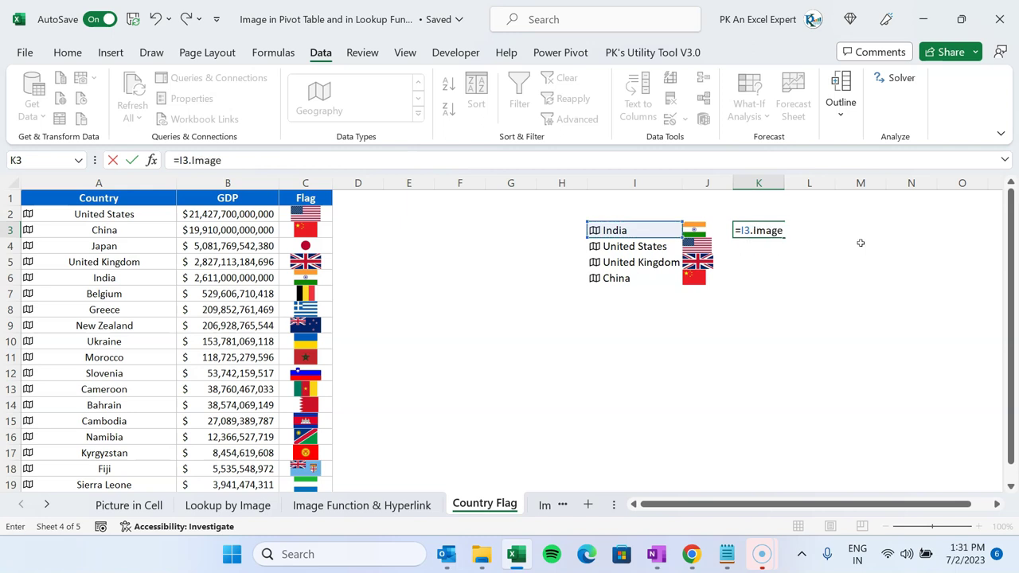
pyautogui.press('Return')
pyautogui.press('Left')
pyautogui.press('Up')
pyautogui.press('Down')
pyautogui.press('Down')
pyautogui.press('Down')
pyautogui.press('Right')
pyautogui.hotkey('shift', 'Up')
pyautogui.hotkey('shift', 'Up')
pyautogui.hotkey('shift', 'Up')
pyautogui.hotkey('ctrl', 'd')
# Step: Clear the duplicate flag formulas from K3:K6 and return to the India cell in I3
pyautogui.press('Left')
pyautogui.press('Up')
pyautogui.press('Up')
pyautogui.press('Up')
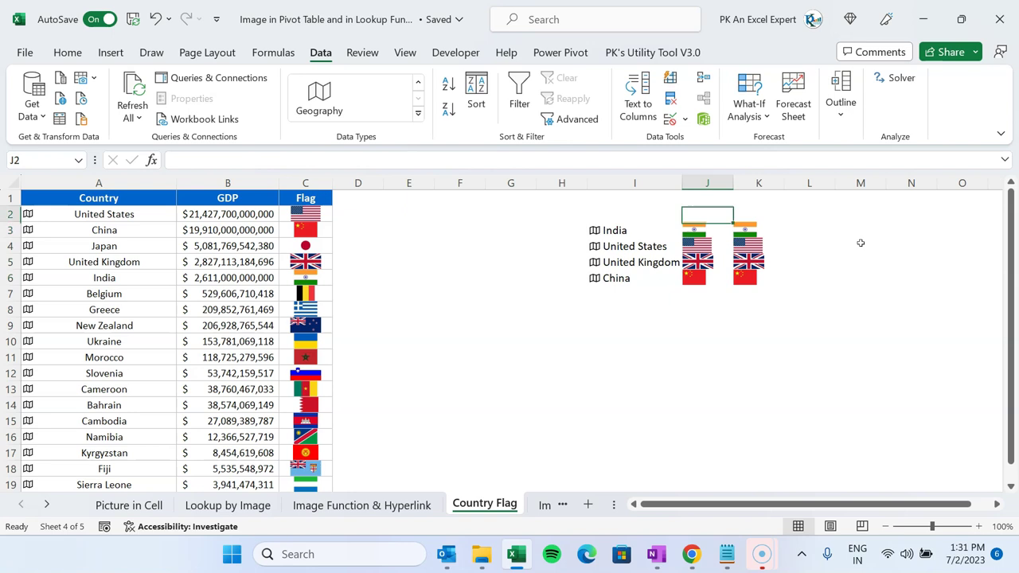
pyautogui.press('Right')
pyautogui.hotkey('shift', 'Down')
pyautogui.hotkey('shift', 'Down')
pyautogui.hotkey('shift', 'Down')
pyautogui.press('Delete')
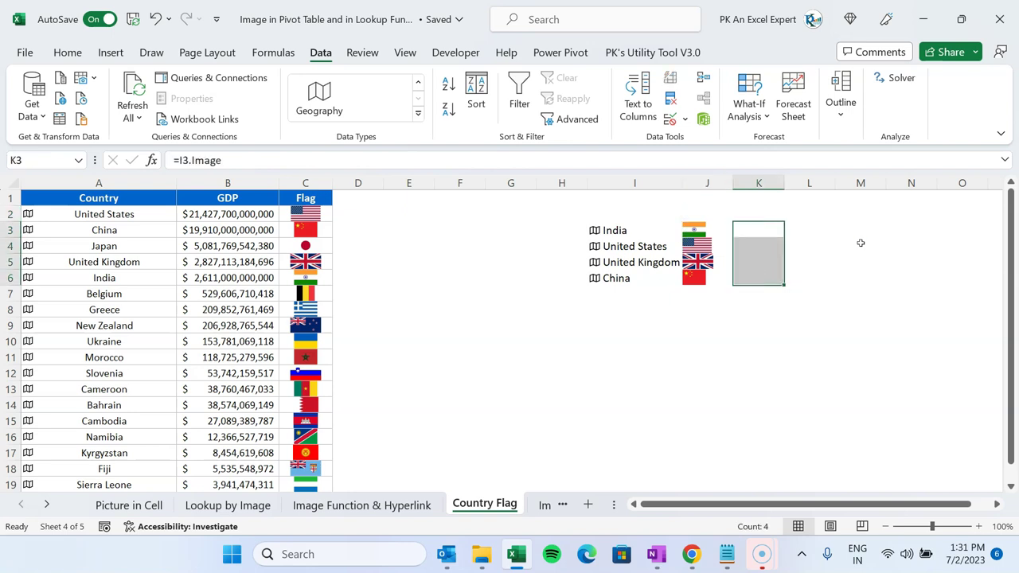
pyautogui.press('Left')
pyautogui.press('Left')
pyautogui.press('Left')
pyautogui.press('Right')
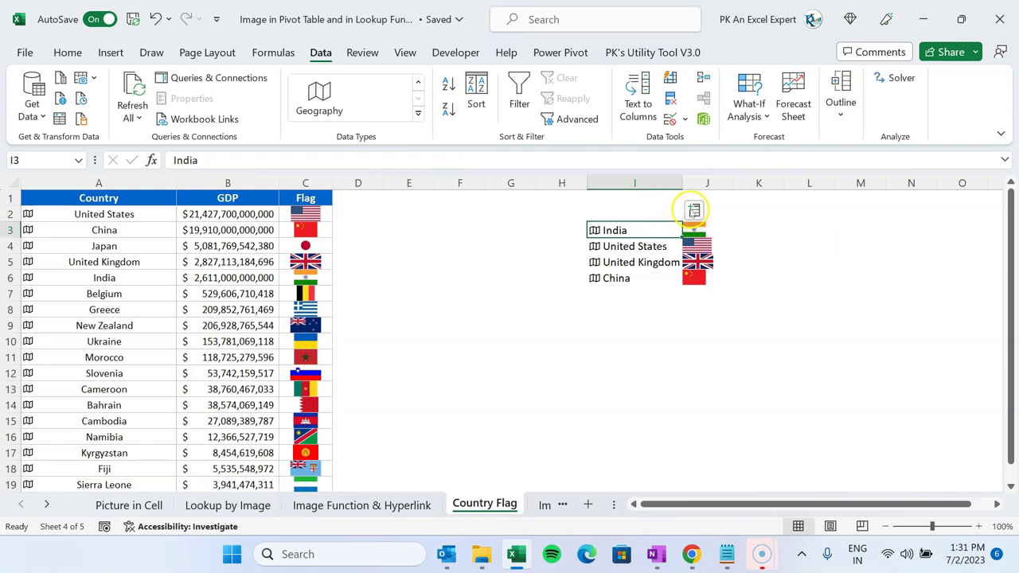
# Step: Extract the GDP field for India into K3 and autofit column K
pyautogui.click(693, 210)
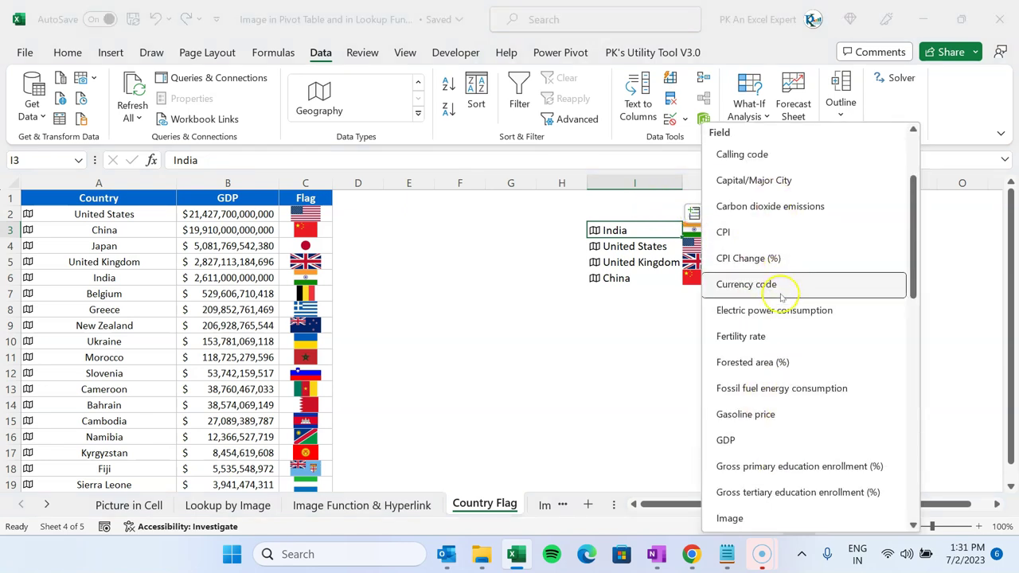
pyautogui.click(757, 440)
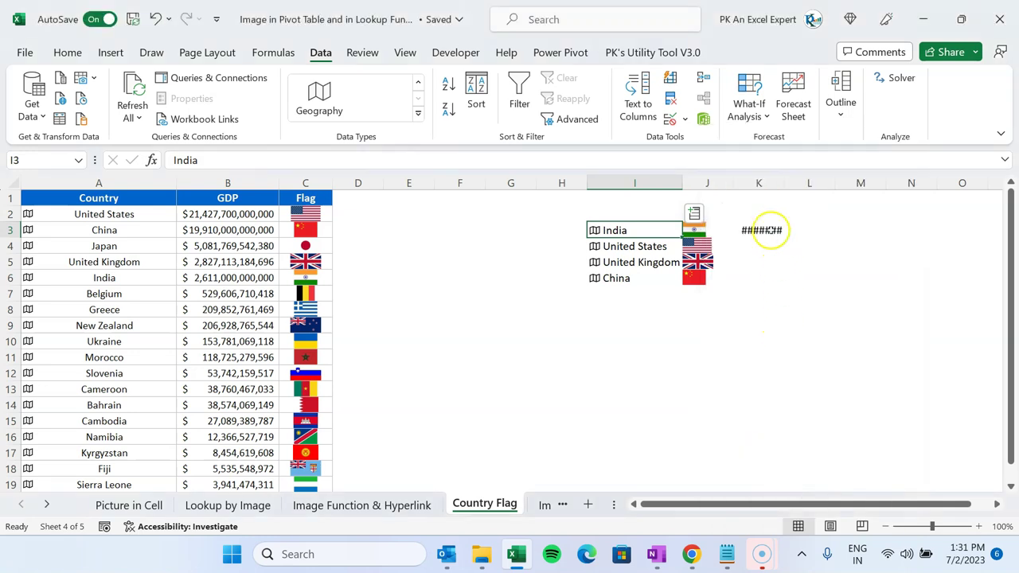
pyautogui.click(766, 230)
pyautogui.doubleClick(784, 183)
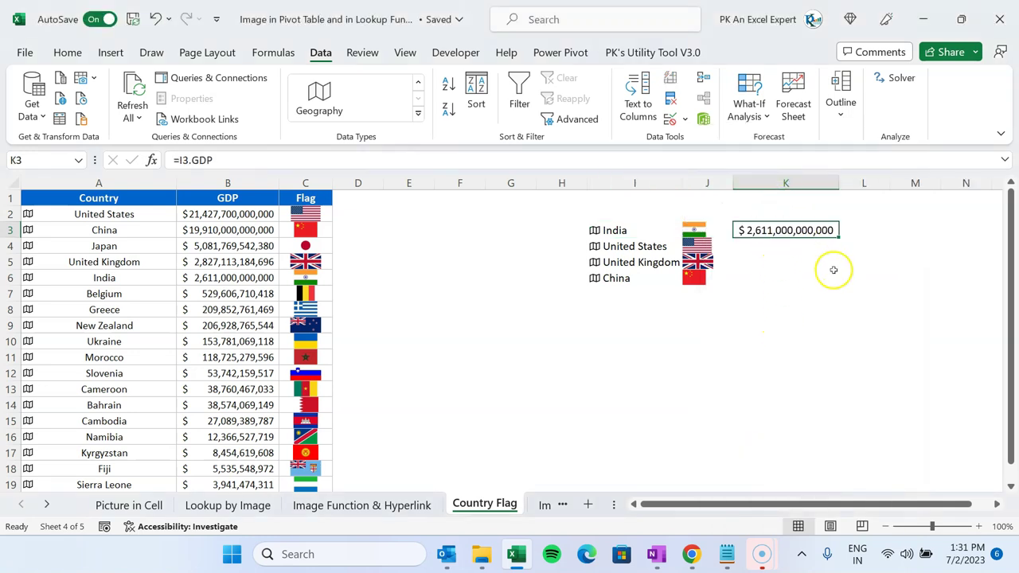
pyautogui.click(476, 258)
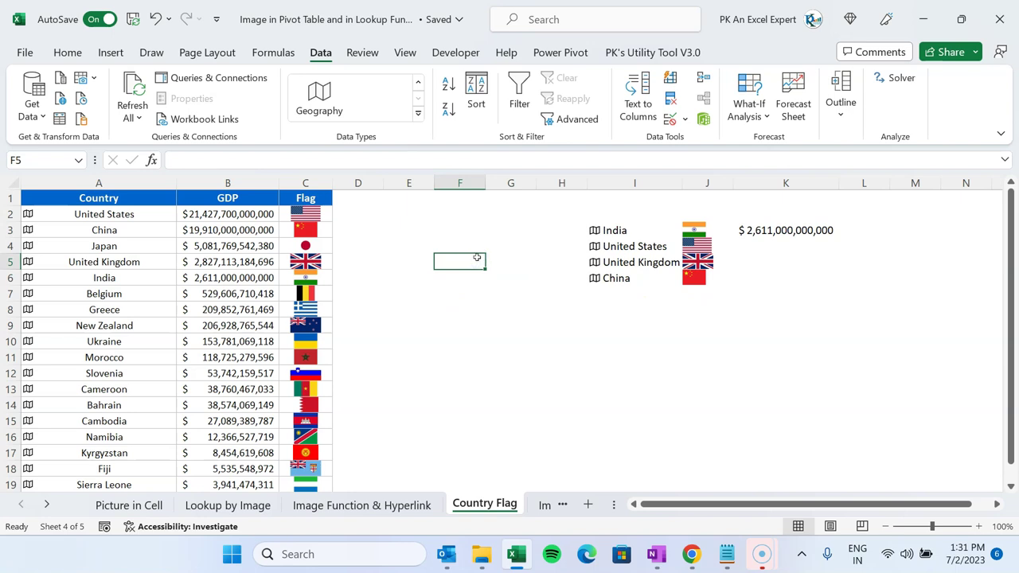
# Step: Reveal all the sheet tabs and examine the flag row labels on the Image in Pivot Table sheet
pyautogui.moveTo(617, 503); pyautogui.dragTo(773, 504)
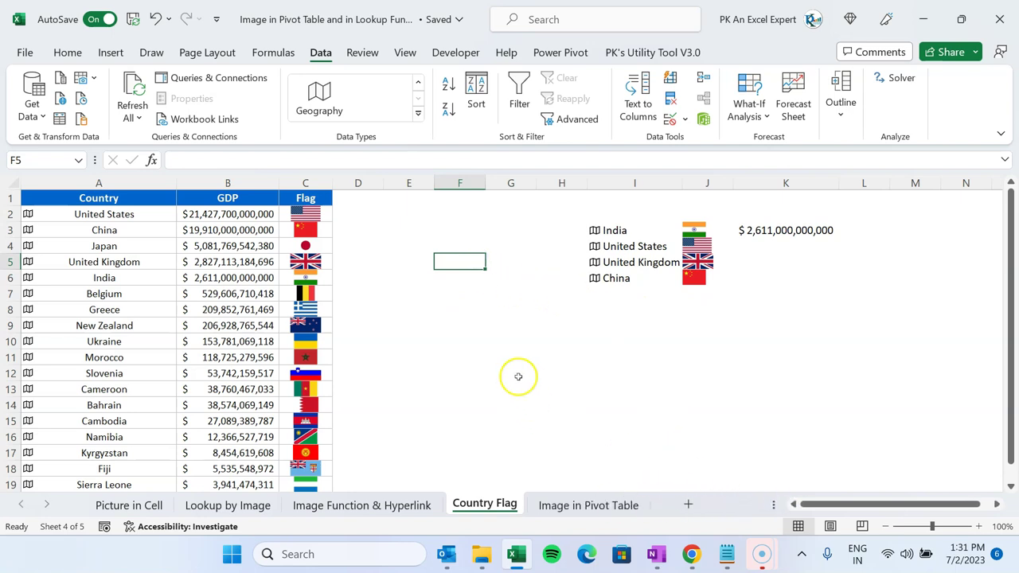
pyautogui.click(250, 197)
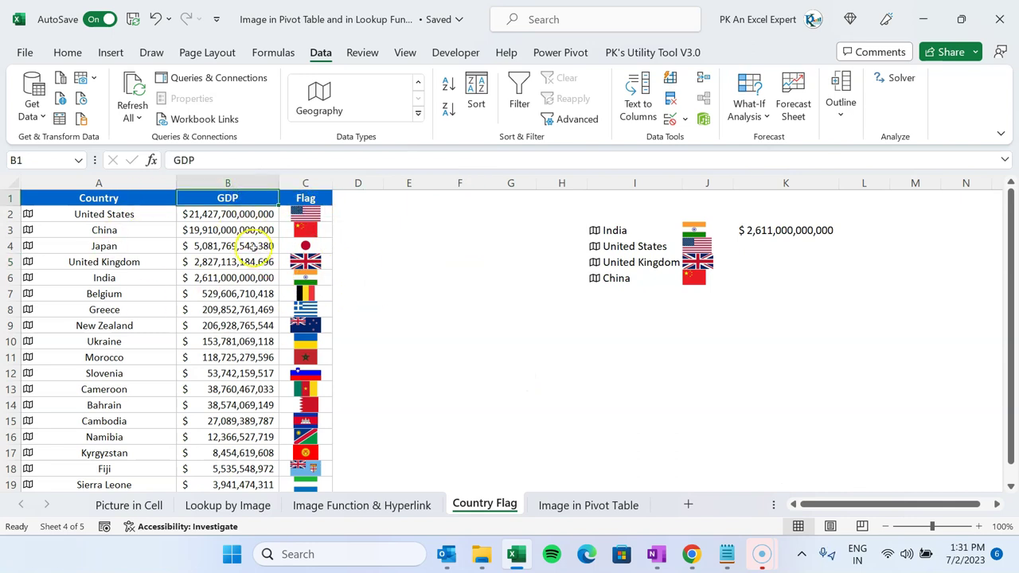
pyautogui.click(571, 505)
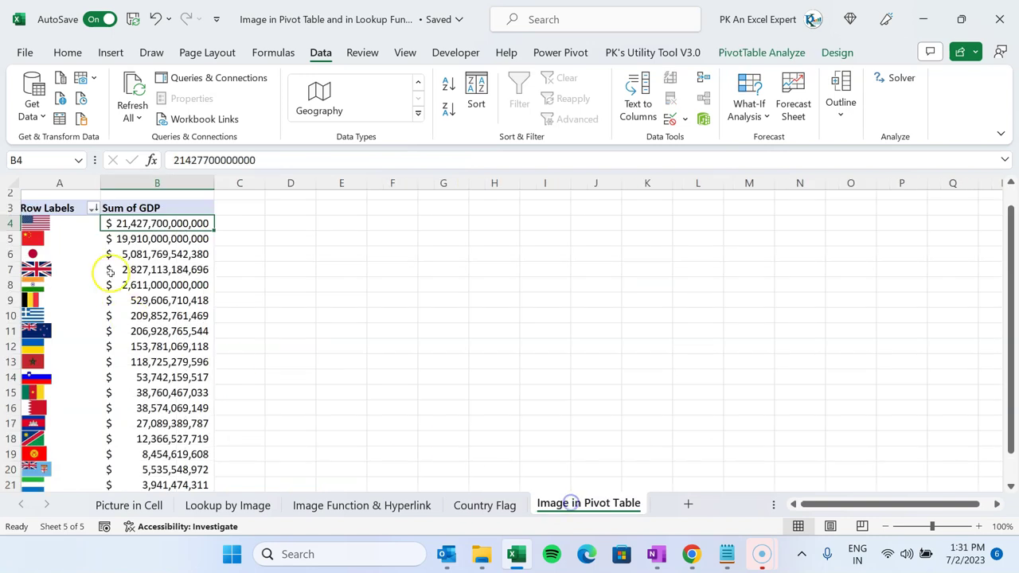
pyautogui.moveTo(36, 224); pyautogui.dragTo(56, 461)
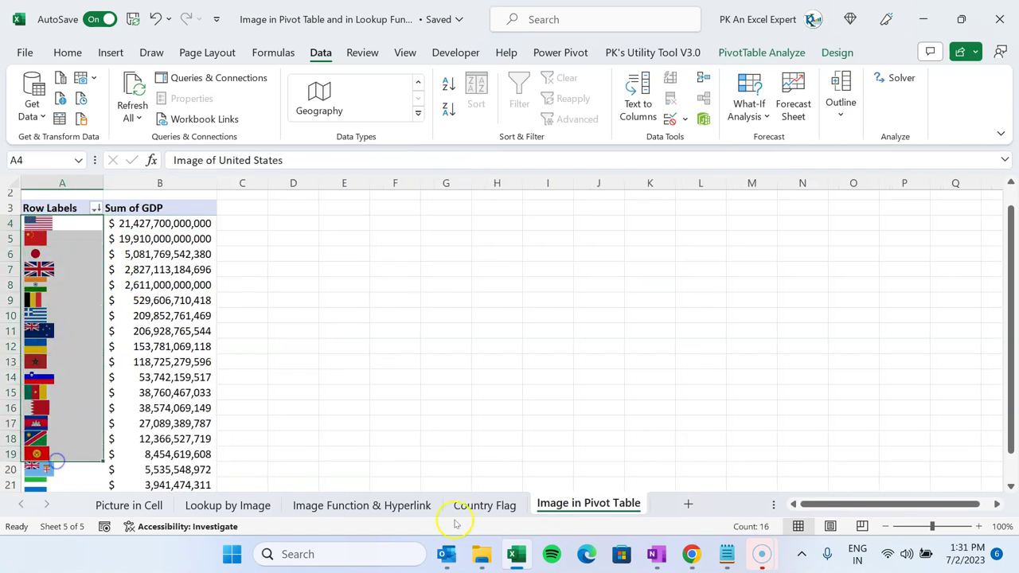
# Step: Create a PivotTable on a new sheet from the whole product table on the Image Function & Hyperlink sheet
pyautogui.click(486, 505)
pyautogui.click(317, 506)
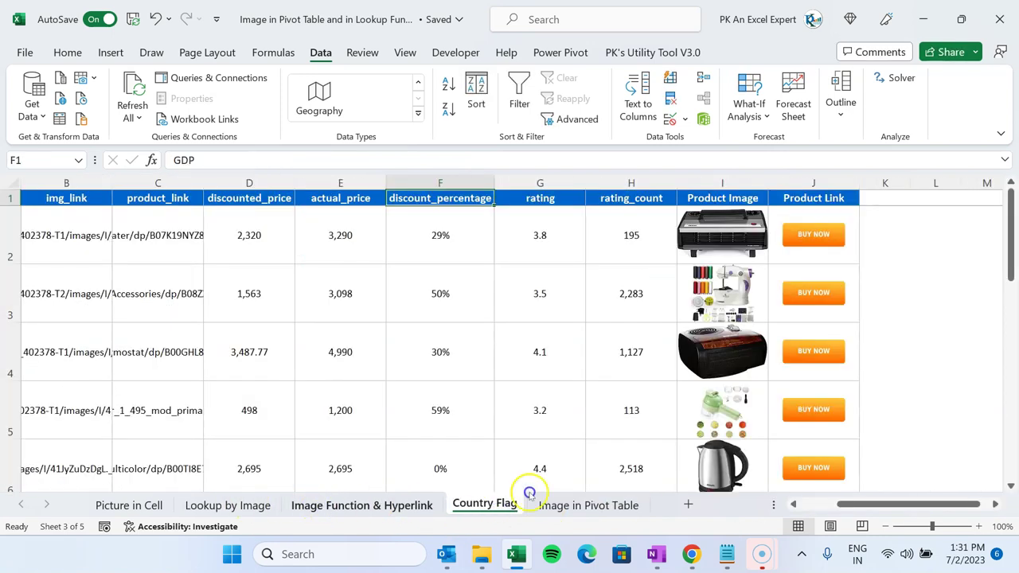
pyautogui.click(543, 200)
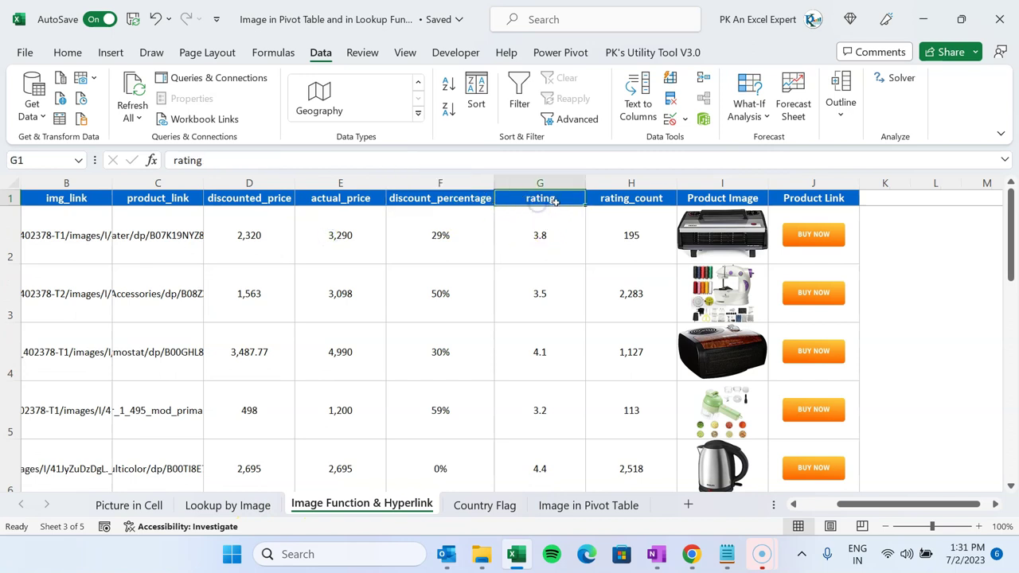
pyautogui.hotkey('ctrl', 'a')
pyautogui.scroll(-3, 546, 204)
pyautogui.click(111, 52)
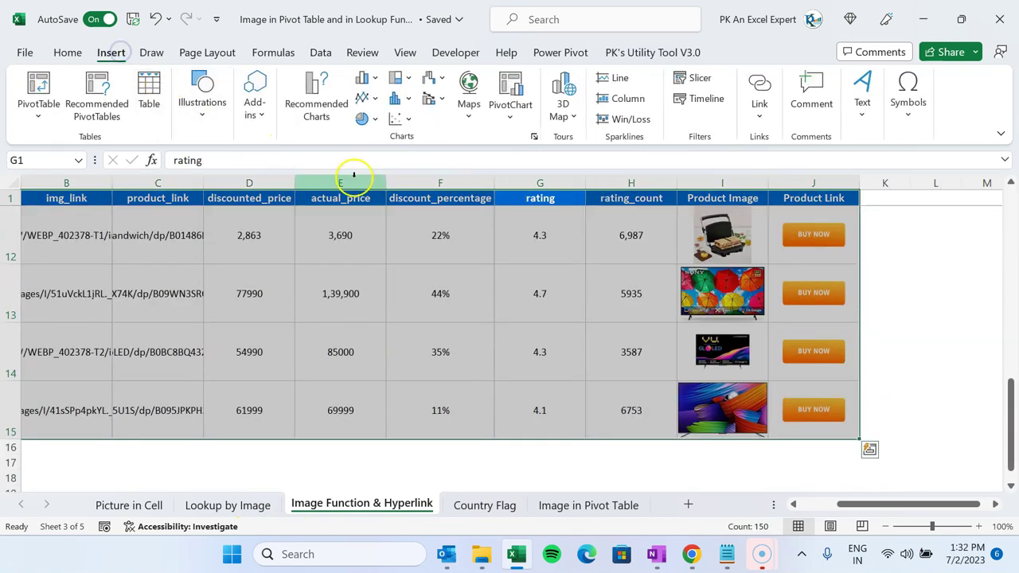
pyautogui.click(40, 87)
pyautogui.click(810, 427)
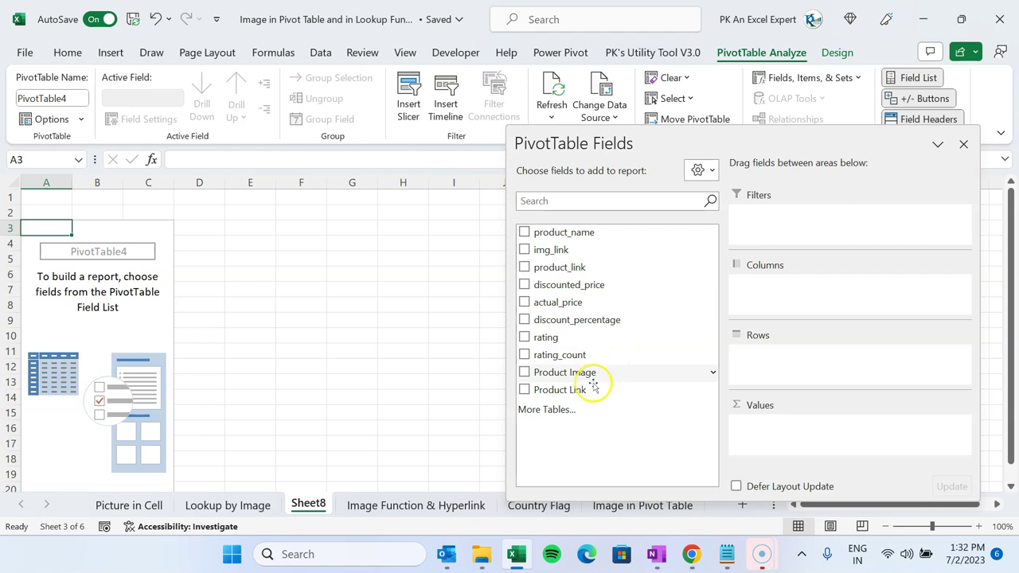
# Step: Place Product Image in the PivotTable rows and discounted_price in its values, and examine both columns
pyautogui.moveTo(569, 377); pyautogui.dragTo(789, 355)
pyautogui.moveTo(43, 250); pyautogui.dragTo(40, 444)
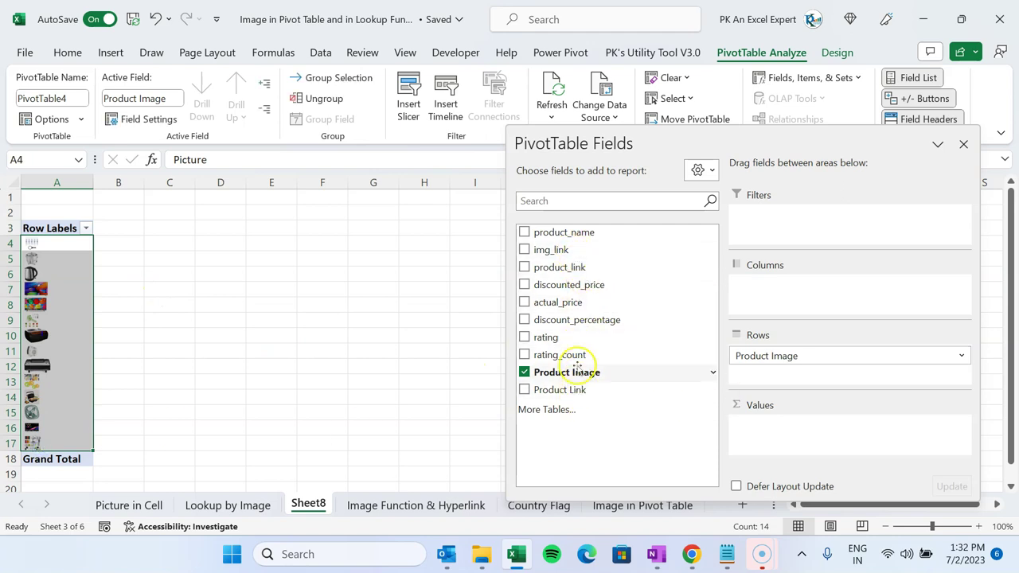
pyautogui.moveTo(569, 285); pyautogui.dragTo(798, 444)
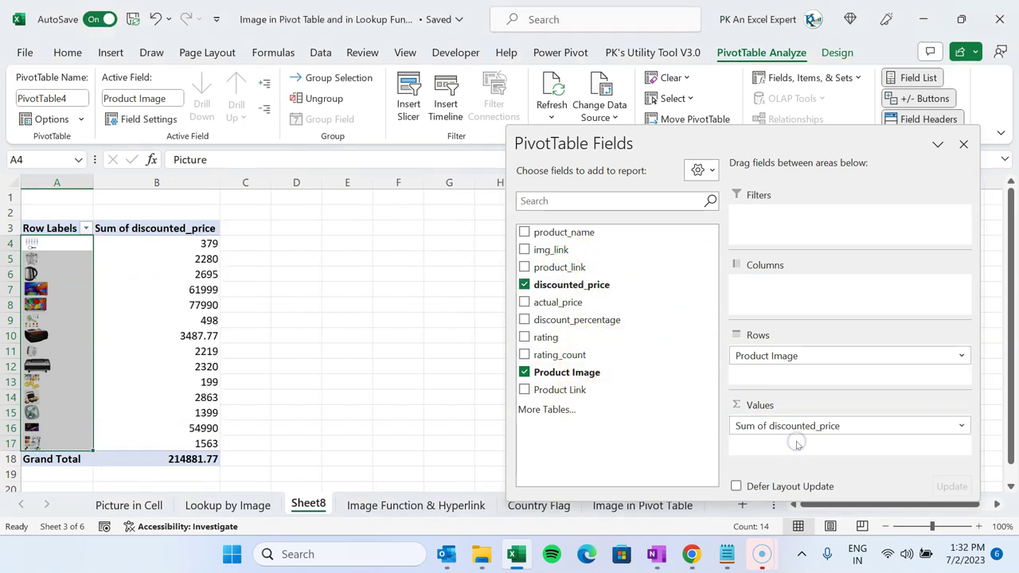
pyautogui.moveTo(209, 242); pyautogui.dragTo(205, 440)
pyautogui.moveTo(110, 347)
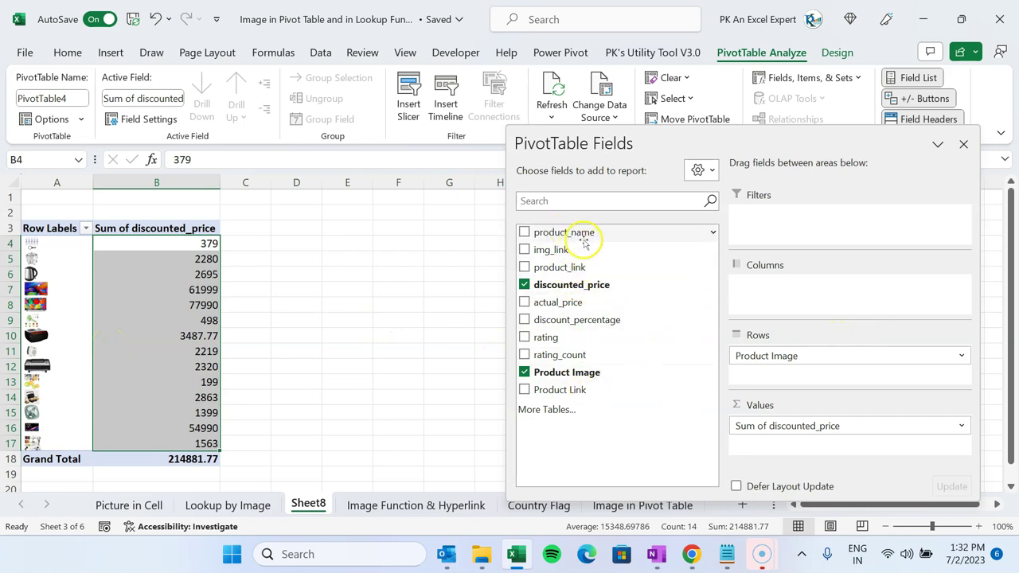
# Step: Move Product Image to the PivotTable columns, add product_name to the rows, and inspect the picture column headings with the field list closed
pyautogui.moveTo(579, 380); pyautogui.dragTo(812, 279)
pyautogui.click(322, 248)
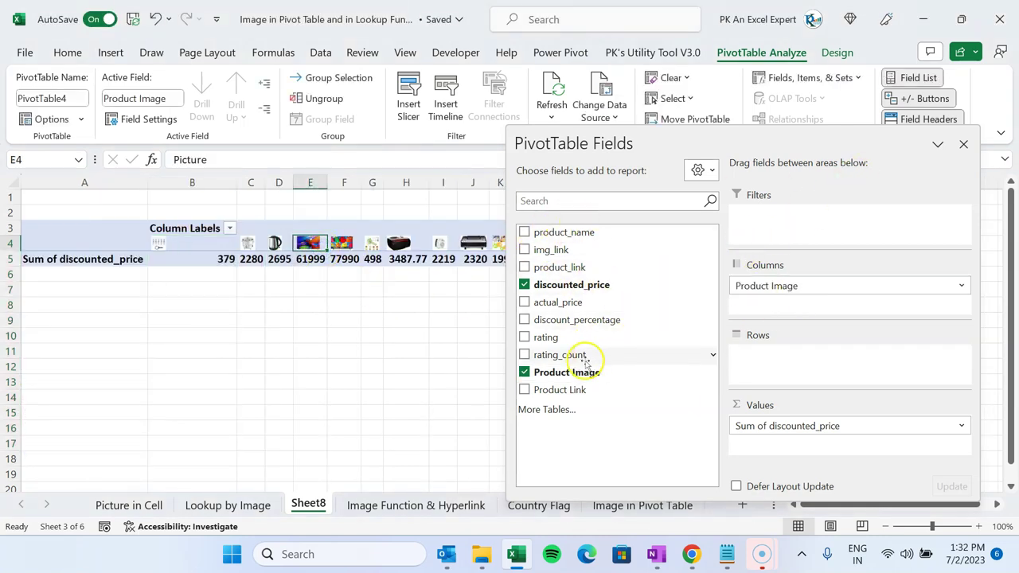
pyautogui.moveTo(557, 232); pyautogui.dragTo(807, 371)
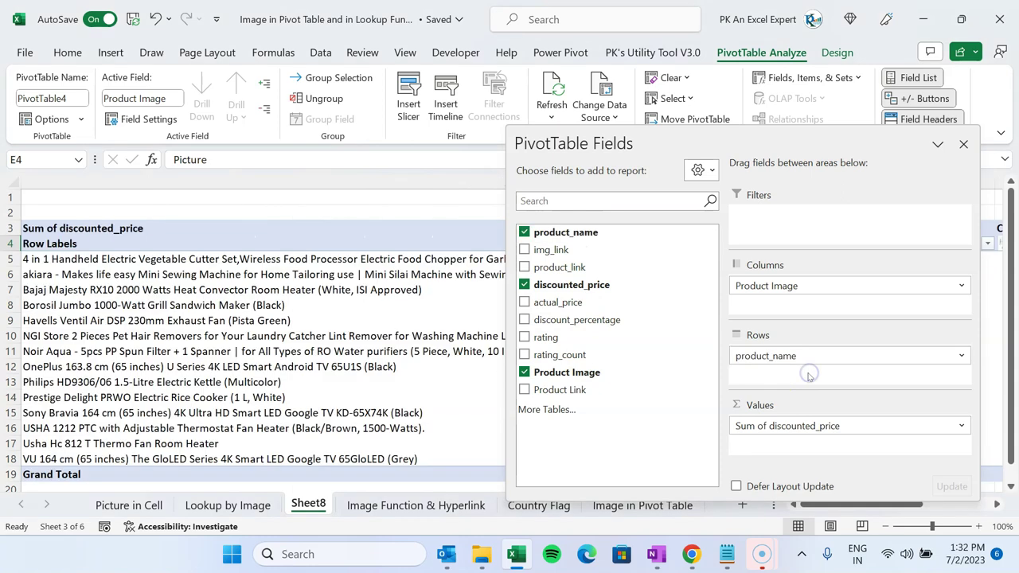
pyautogui.click(963, 145)
pyautogui.moveTo(820, 505); pyautogui.dragTo(908, 507)
pyautogui.click(374, 238)
pyautogui.click(473, 243)
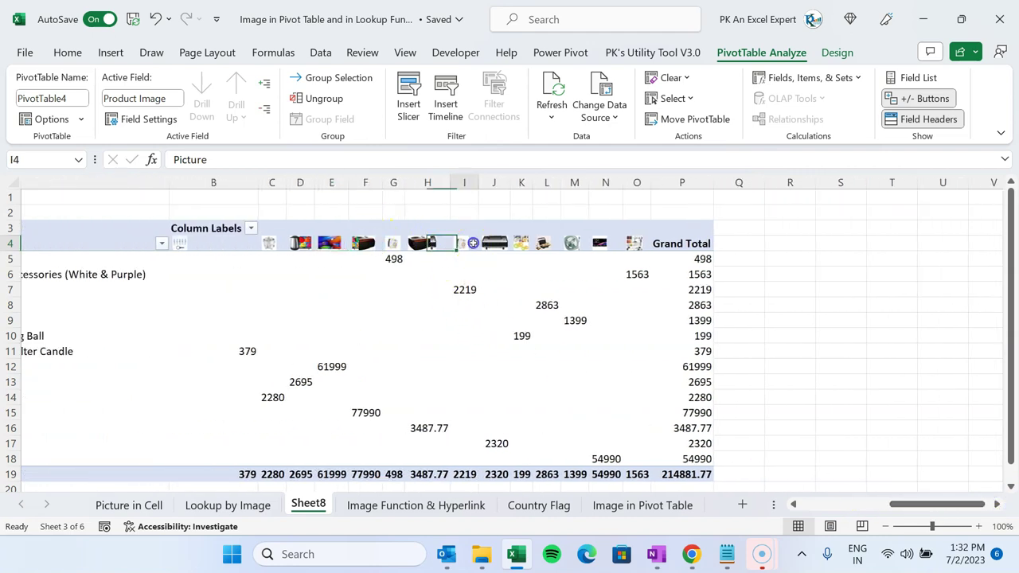
pyautogui.moveTo(923, 504); pyautogui.dragTo(859, 504)
# Step: Undo the product_name, Product Image column and discounted_price placements in the PivotTable
pyautogui.hotkey('ctrl', 'z')
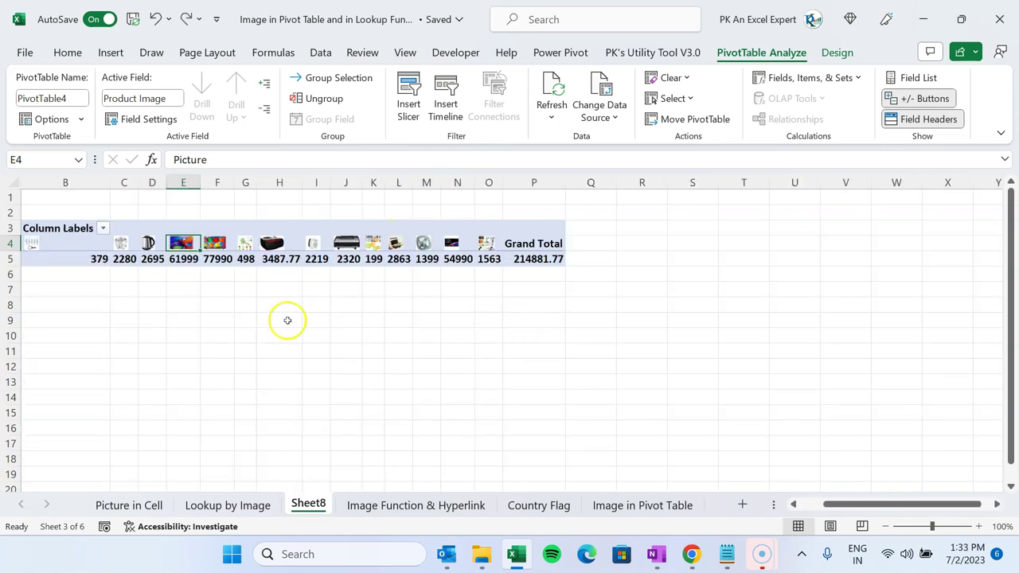
pyautogui.hotkey('ctrl', 'z')
pyautogui.hotkey('ctrl', 'z')
# Step: Reopen the PivotTable field list, move Product Image to the filters and place product_name in the rows
pyautogui.rightClick(49, 269)
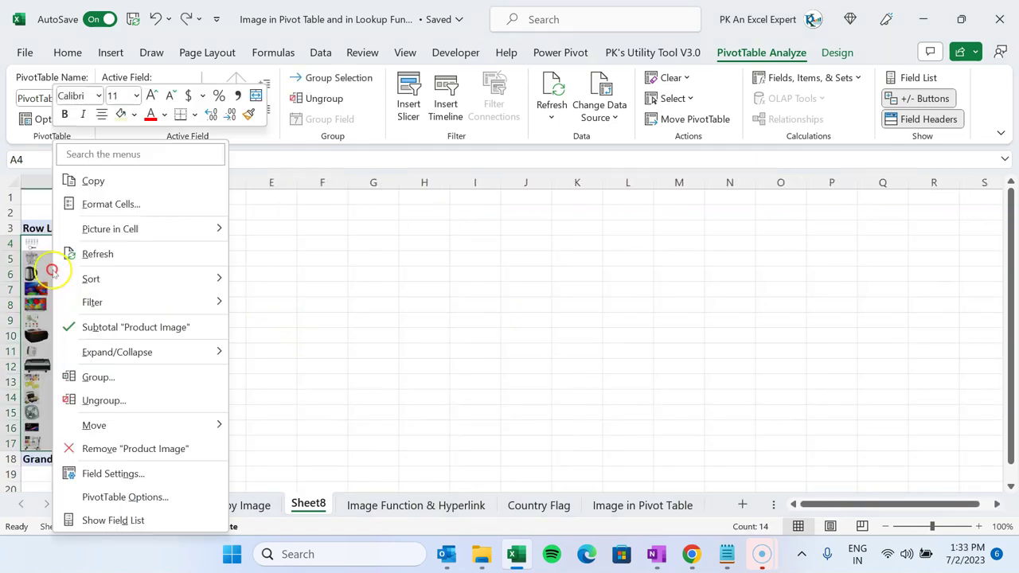
pyautogui.click(137, 518)
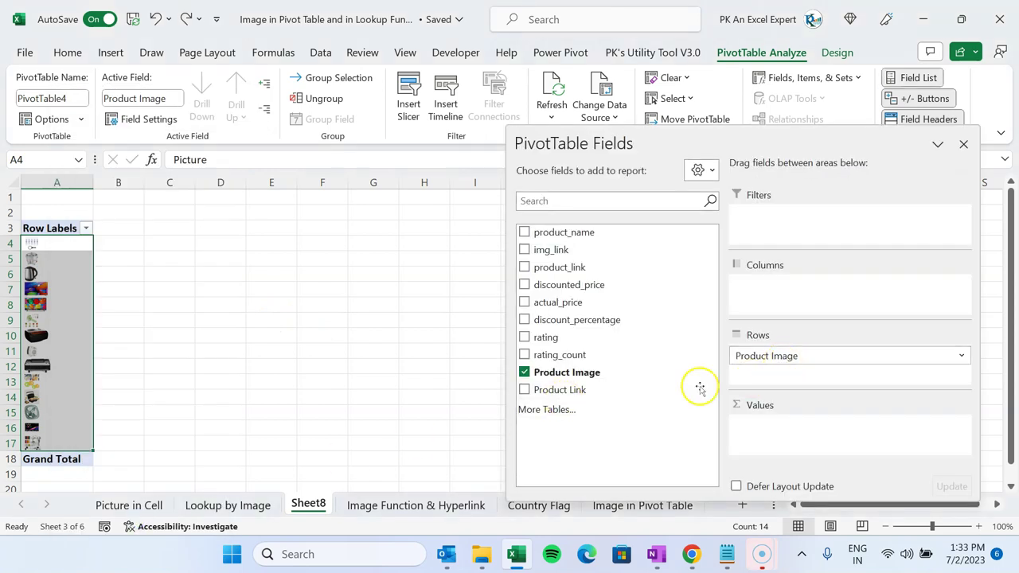
pyautogui.moveTo(605, 378); pyautogui.dragTo(845, 214)
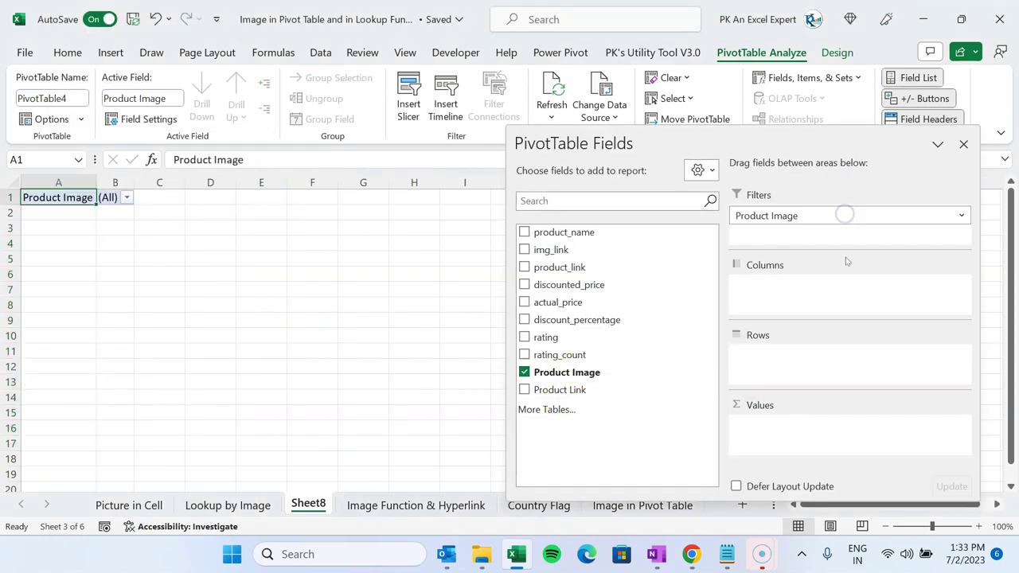
pyautogui.moveTo(584, 231); pyautogui.dragTo(780, 366)
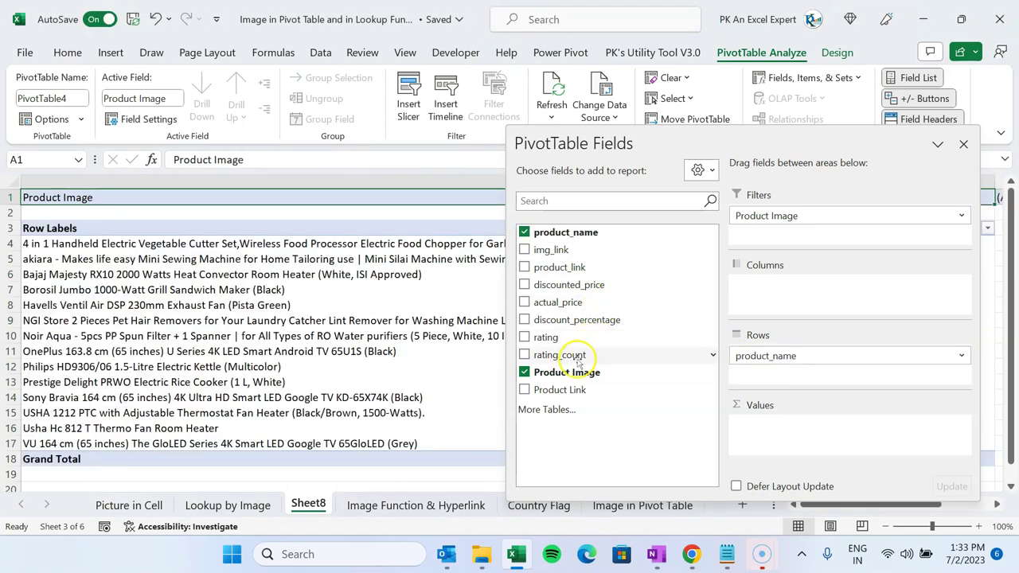
# Step: Add rating to the PivotTable values summarized by Average and close the field list
pyautogui.moveTo(546, 337); pyautogui.dragTo(828, 427)
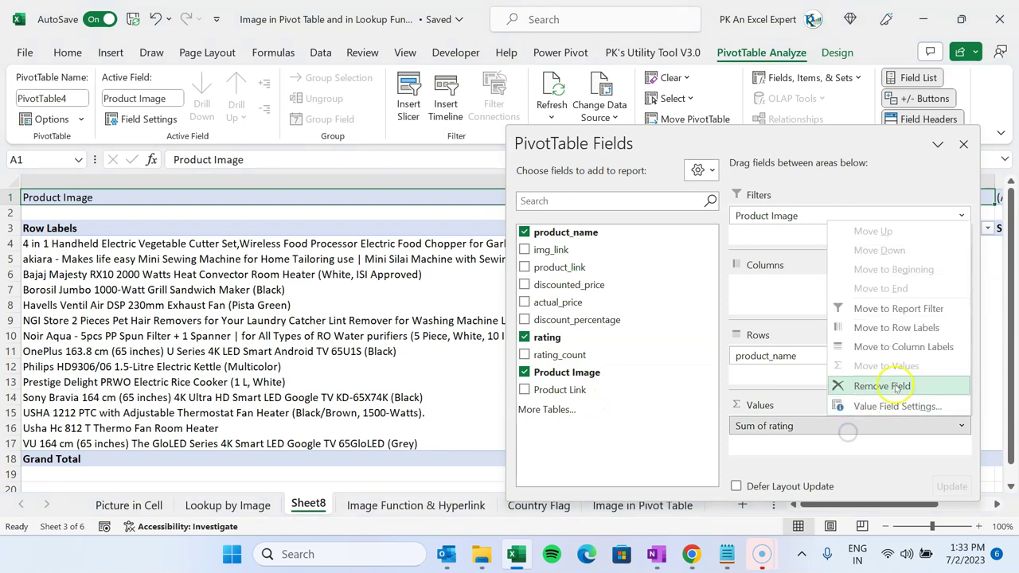
pyautogui.click(884, 408)
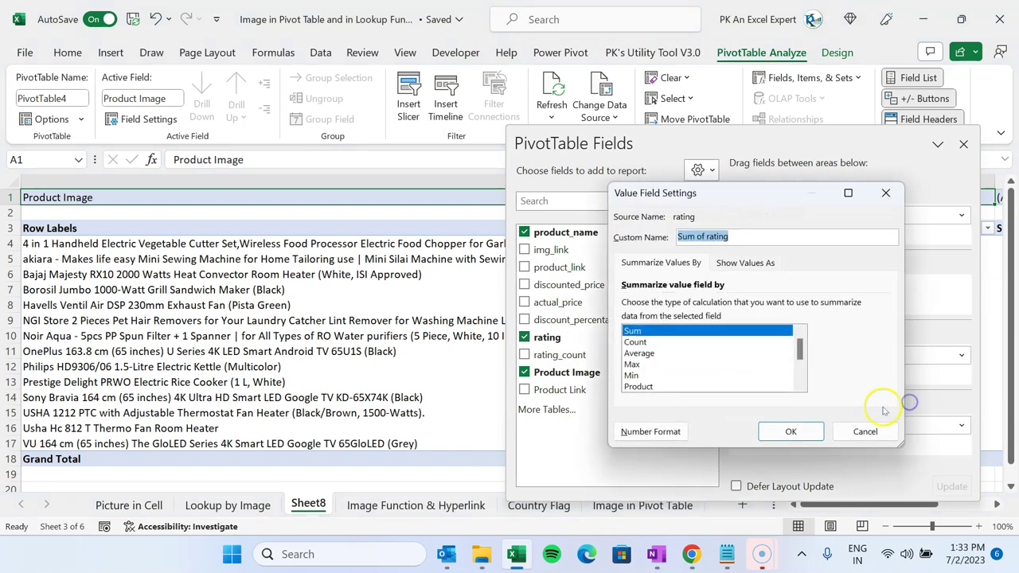
pyautogui.click(674, 352)
pyautogui.click(790, 431)
pyautogui.click(963, 145)
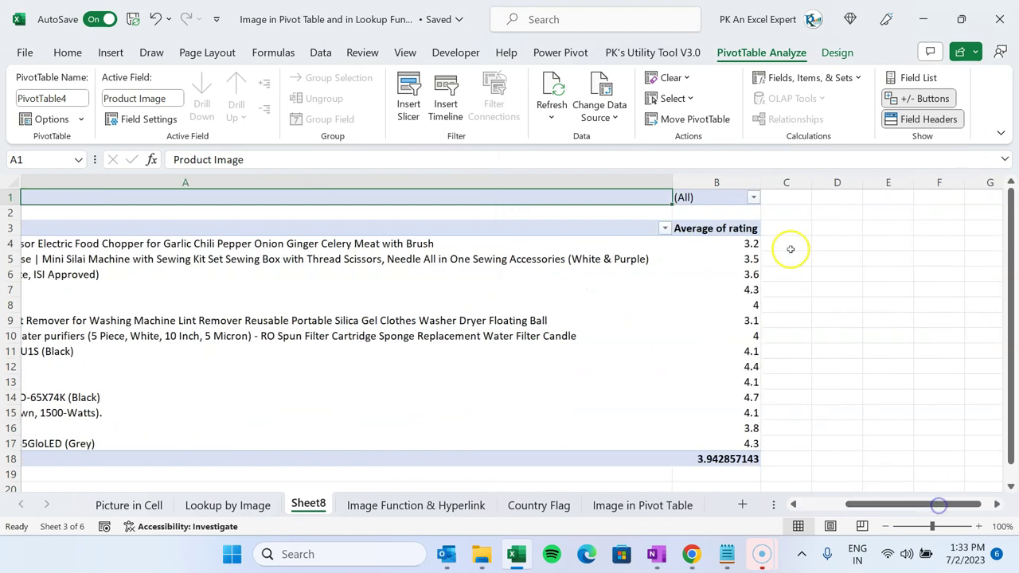
# Step: Filter the PivotTable by the first picture in the Product Image list and make row 1 taller
pyautogui.click(753, 196)
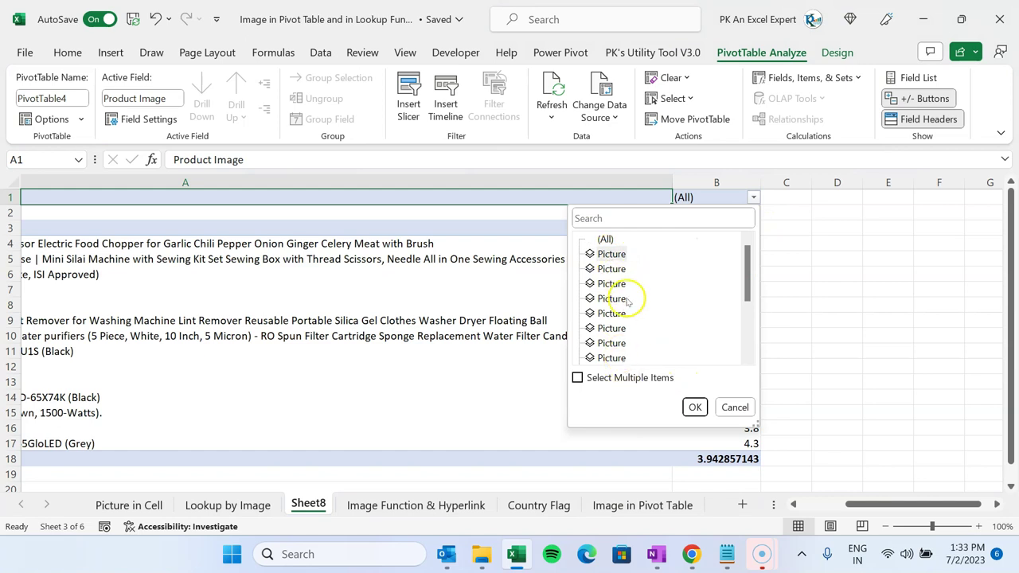
pyautogui.click(694, 407)
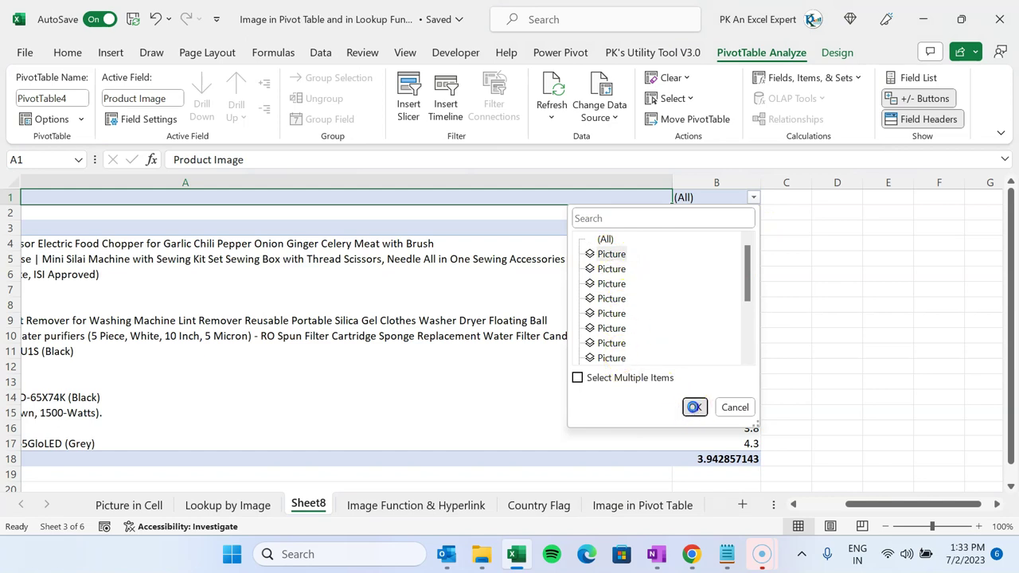
pyautogui.click(633, 199)
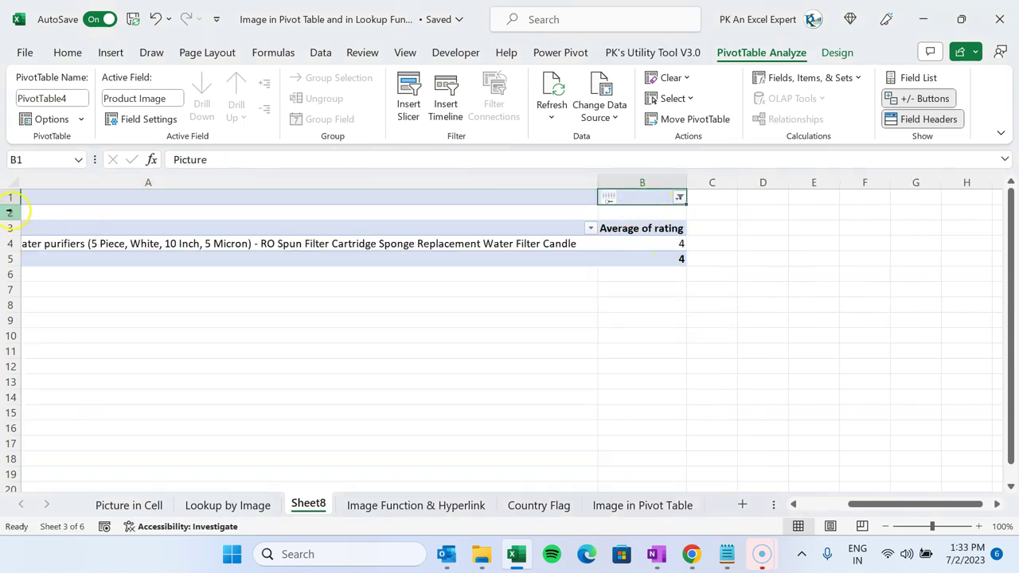
pyautogui.moveTo(10, 205); pyautogui.dragTo(16, 230)
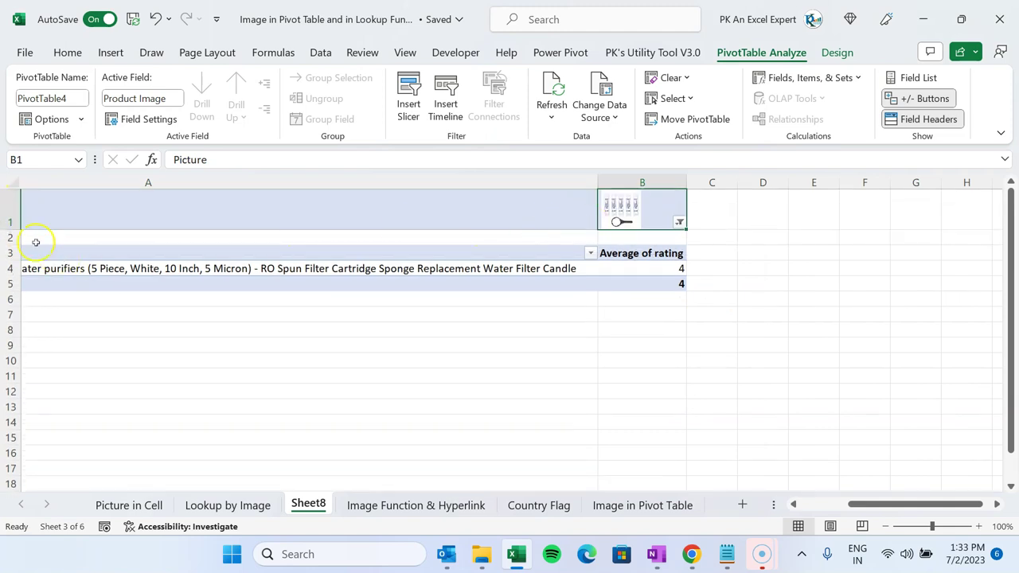
# Step: Change the Product Image filter to the Sony Bravia TV picture and go to the Picture in Cell sheet
pyautogui.click(679, 223)
pyautogui.click(543, 338)
pyautogui.click(621, 433)
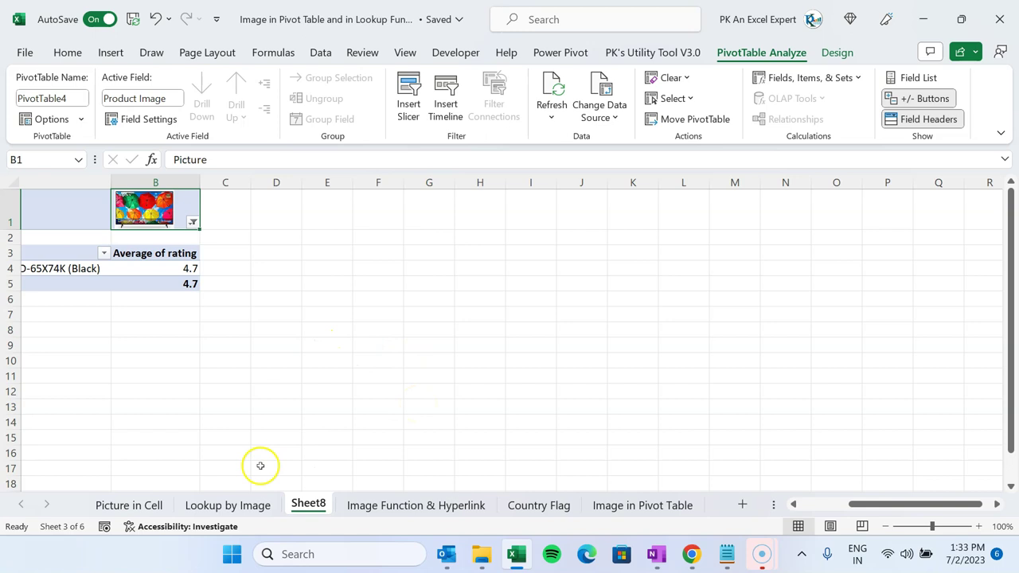
pyautogui.click(137, 510)
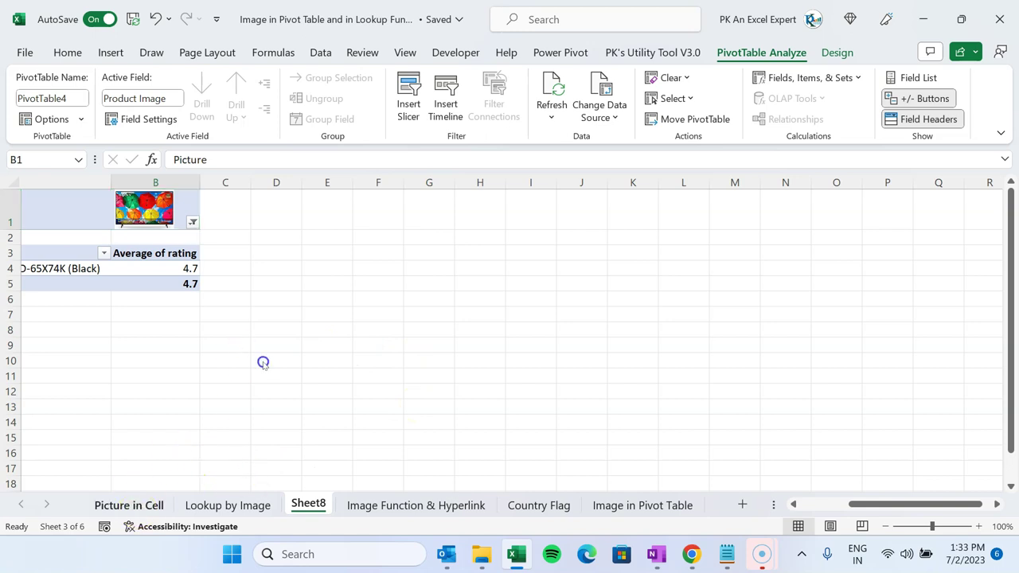